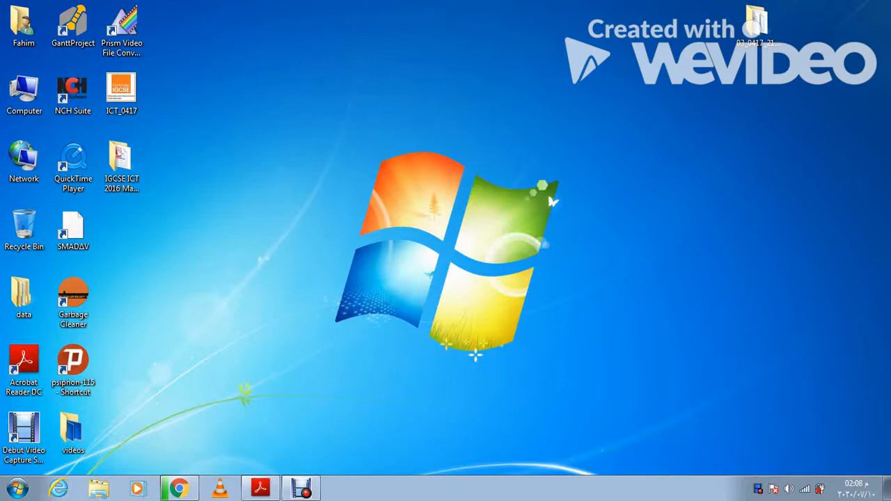
Step: Scroll through the exam question paper to read the task instructions
{"action": "left_click", "coordinate": [260, 488]}
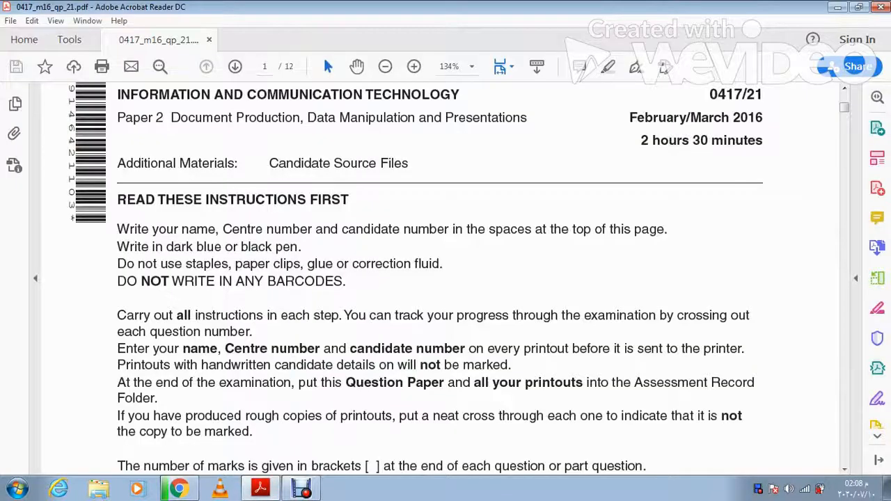
{"action": "scroll", "coordinate": [445, 278], "scroll_direction": "down", "scroll_amount": 10}
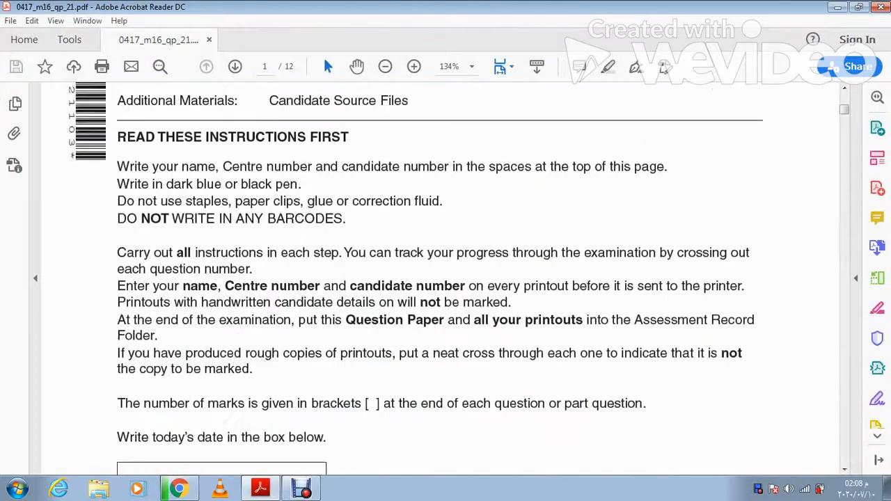
{"action": "scroll", "coordinate": [446, 278], "scroll_direction": "down", "scroll_amount": 6}
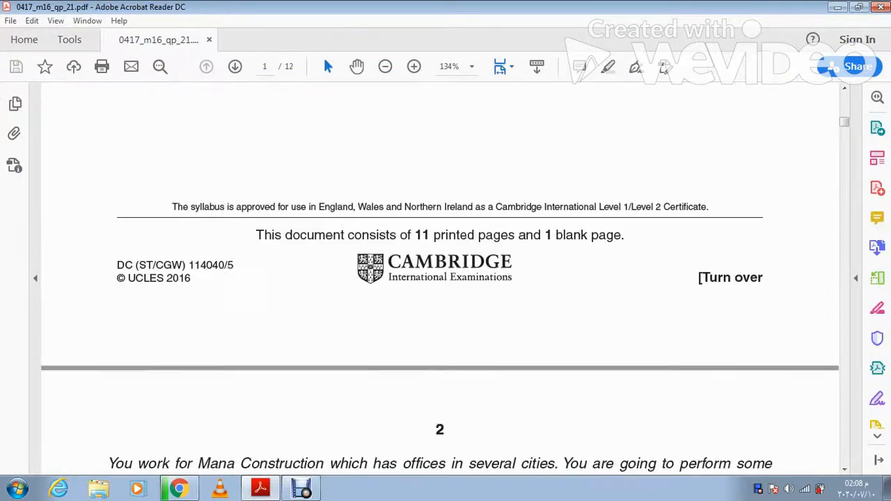
{"action": "scroll", "coordinate": [445, 279], "scroll_direction": "down", "scroll_amount": 2}
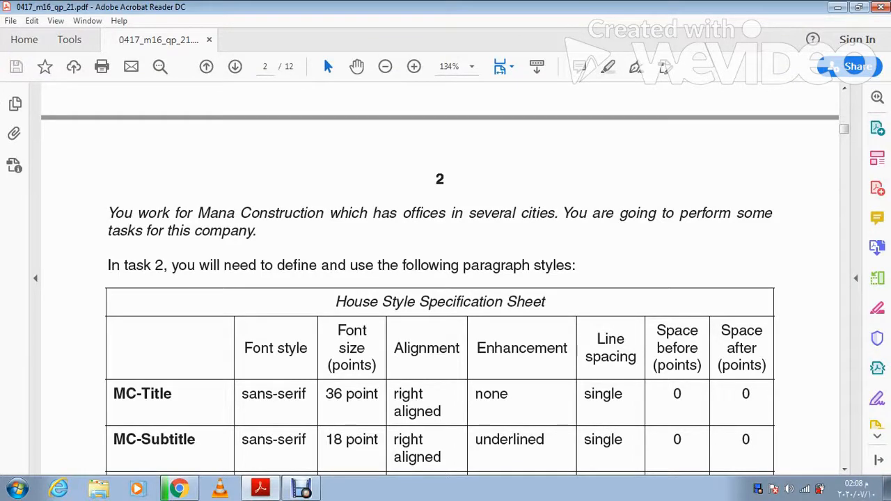
{"action": "scroll", "coordinate": [440, 279], "scroll_direction": "down", "scroll_amount": 2}
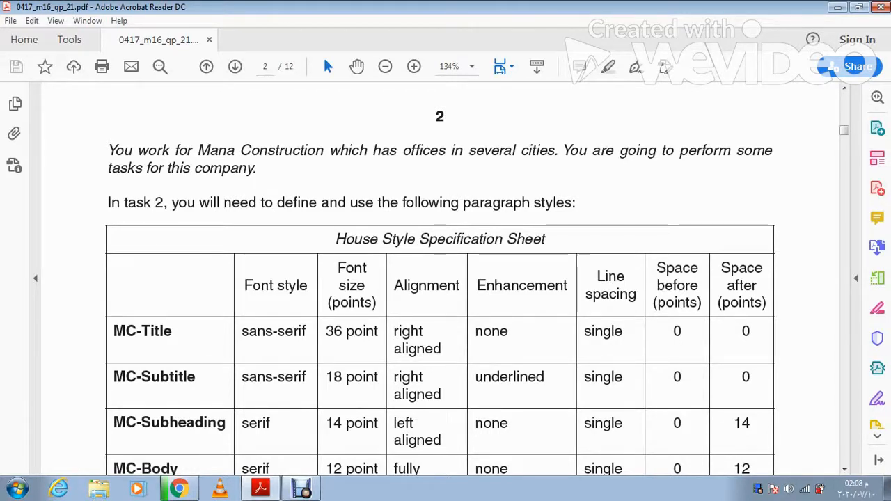
{"action": "scroll", "coordinate": [439, 278], "scroll_direction": "down", "scroll_amount": 2}
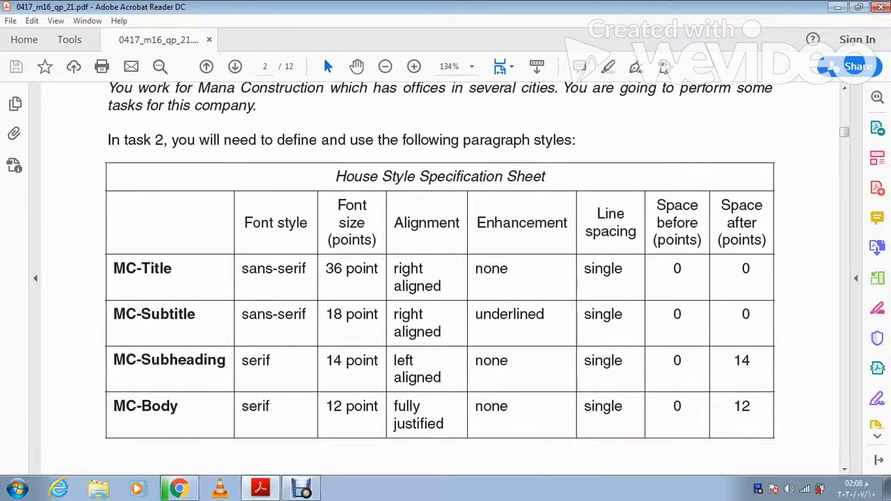
{"action": "scroll", "coordinate": [439, 278], "scroll_direction": "down", "scroll_amount": 2}
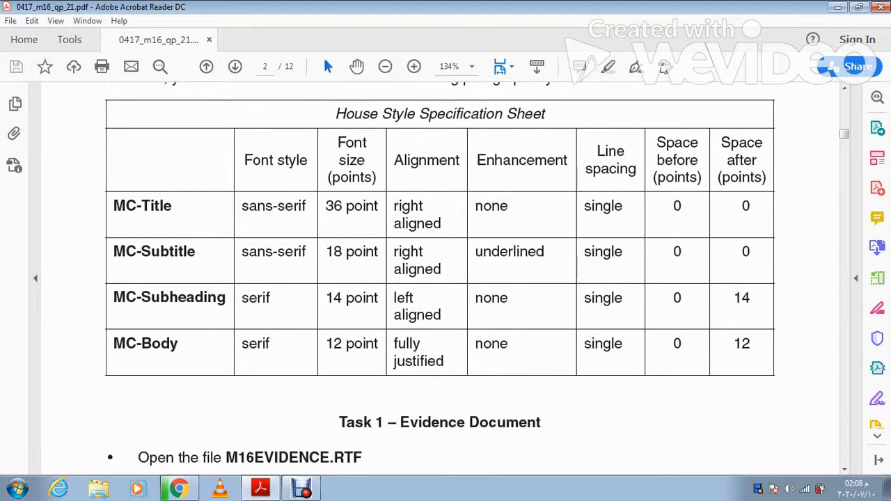
{"action": "scroll", "coordinate": [440, 278], "scroll_direction": "down", "scroll_amount": 3}
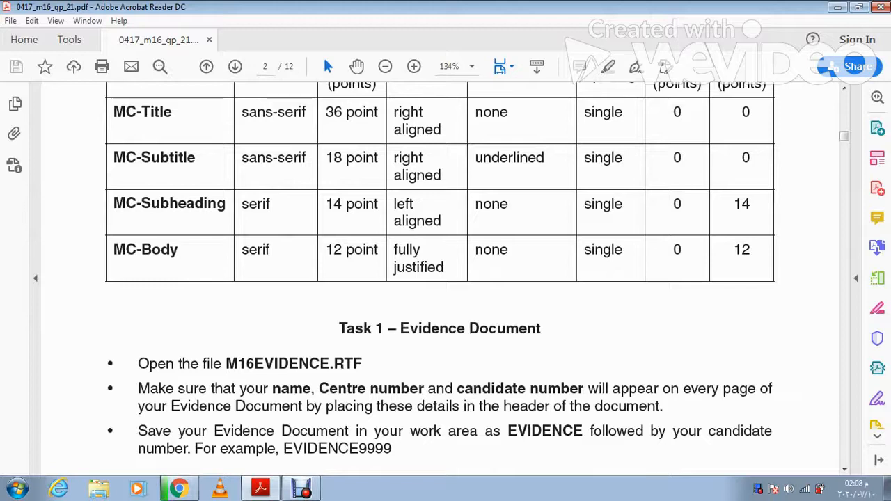
{"action": "scroll", "coordinate": [439, 278], "scroll_direction": "down", "scroll_amount": 2}
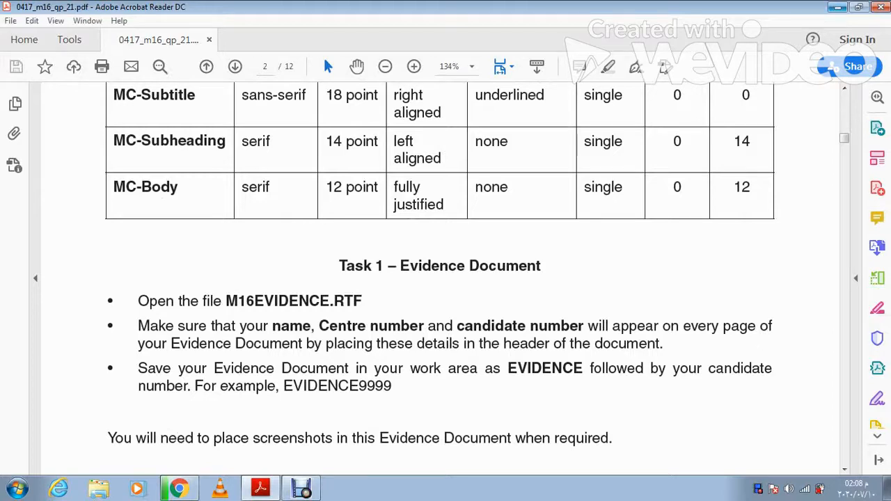
Step: Open M16EVIDENCE in Word from the 03_0417_21_SF desktop folder
{"action": "left_click", "coordinate": [838, 7]}
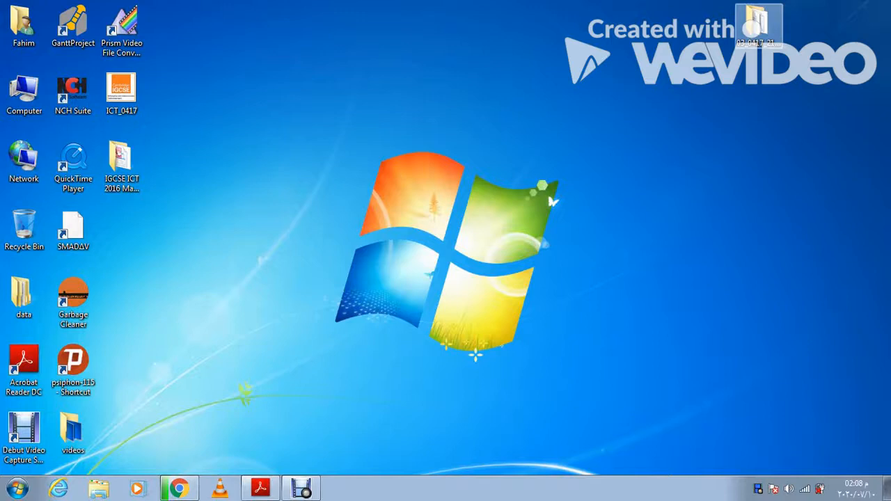
{"action": "double_click", "coordinate": [755, 26]}
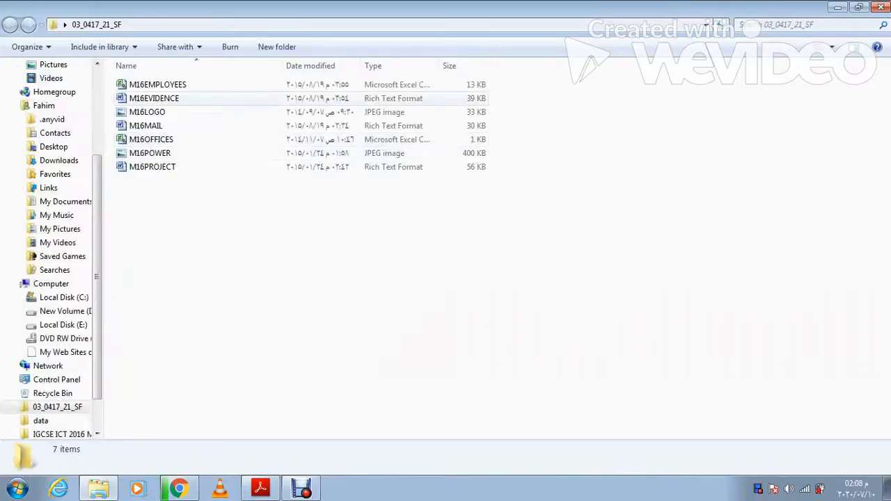
{"action": "double_click", "coordinate": [154, 98]}
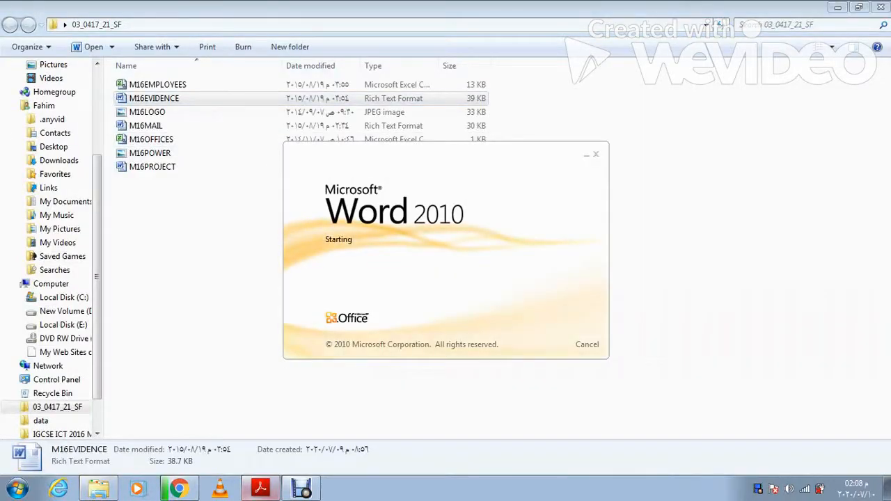
{"action": "left_click", "coordinate": [260, 489]}
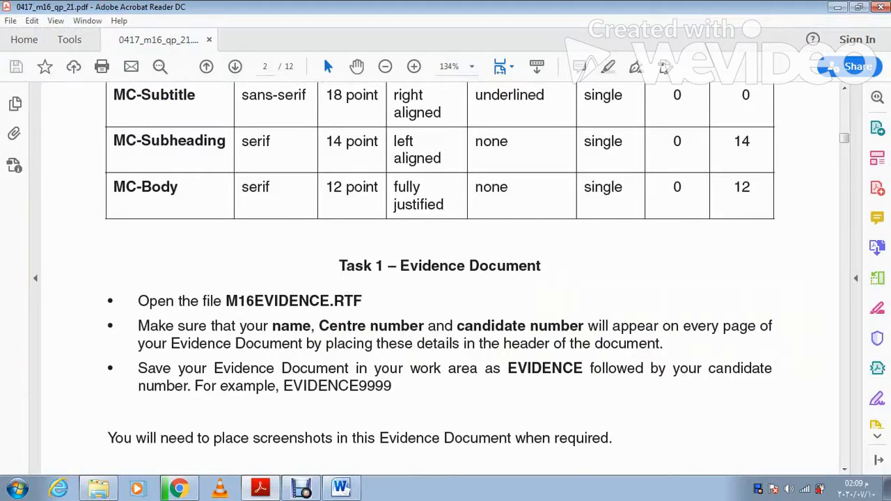
{"action": "left_click", "coordinate": [340, 488]}
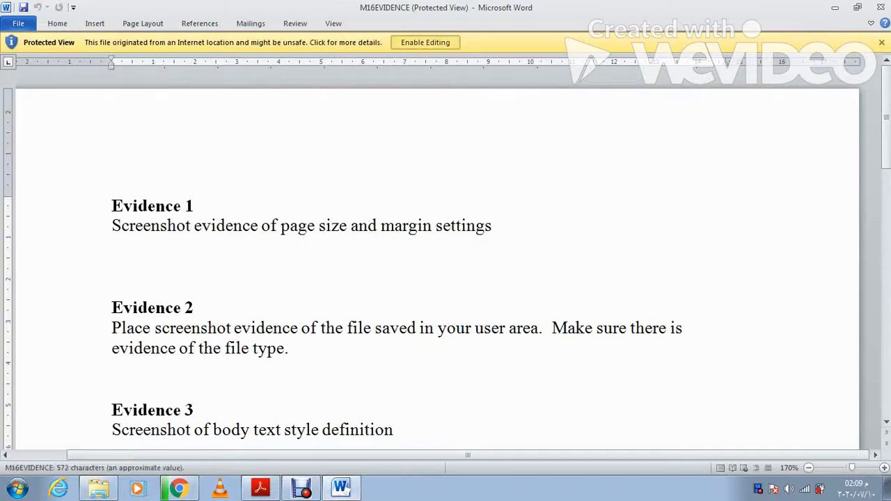
Step: Enable editing and, in Save As, rename the file to EVIDENCE followed by the candidate number
{"action": "left_click", "coordinate": [425, 42]}
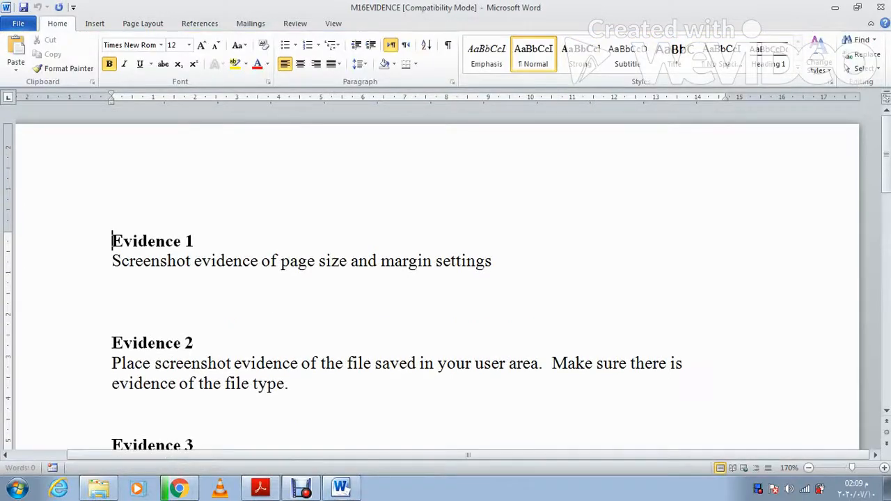
{"action": "left_click", "coordinate": [18, 23]}
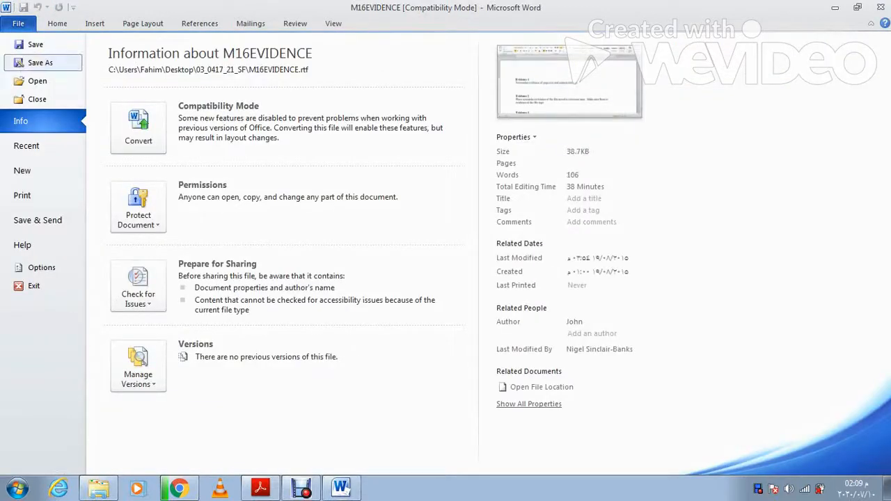
{"action": "left_click", "coordinate": [41, 62]}
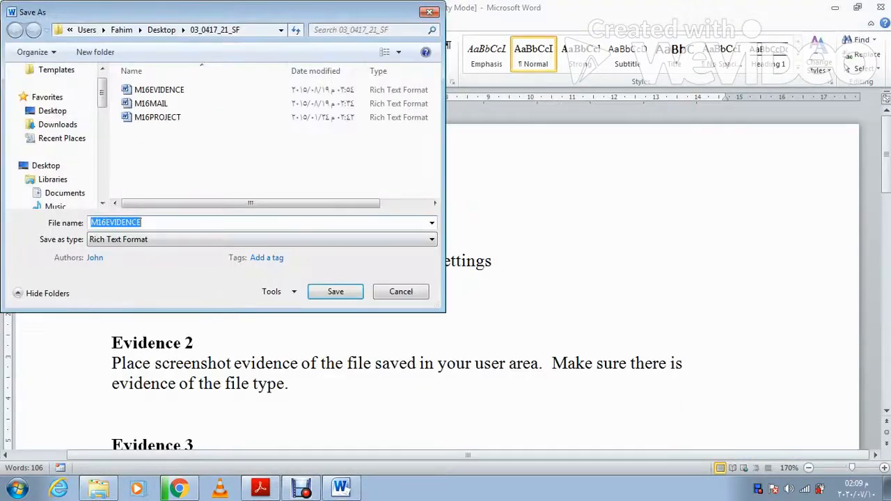
{"action": "left_click", "coordinate": [107, 222]}
{"action": "key", "text": "BackSpace"}
{"action": "key", "text": "BackSpace"}
{"action": "key", "text": "BackSpace"}
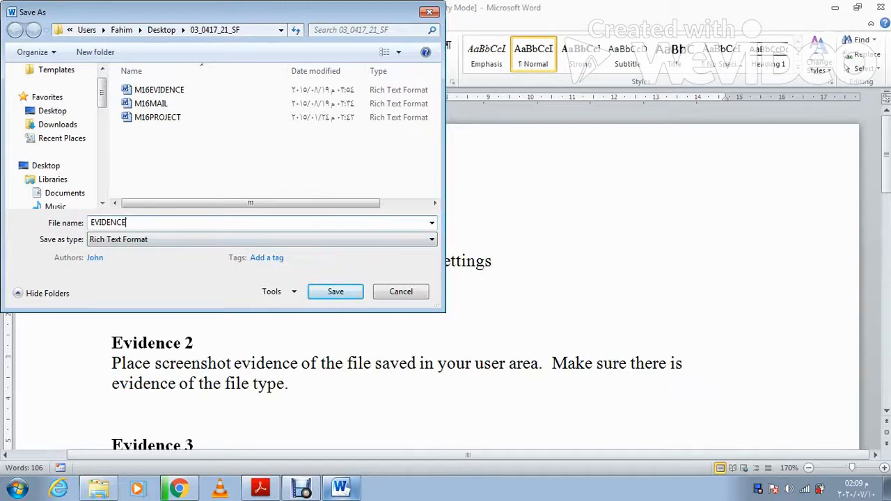
{"action": "key", "text": "alt+Tab"}
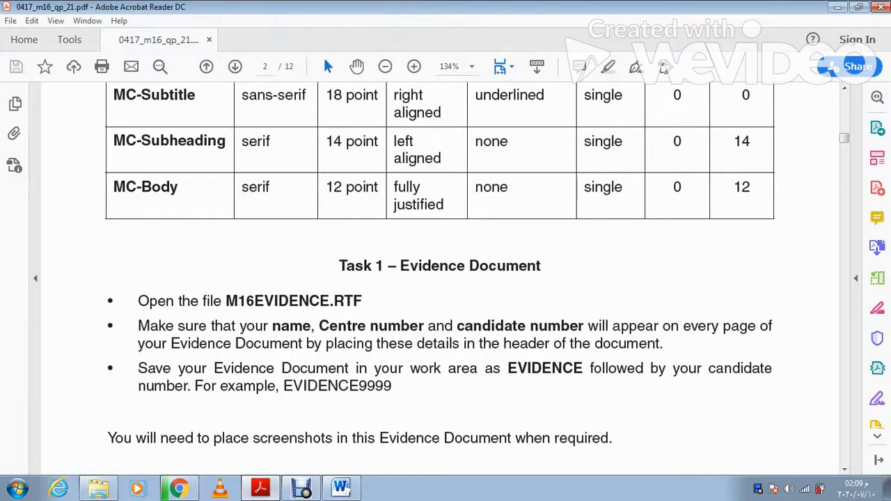
{"action": "key", "text": "alt+Tab"}
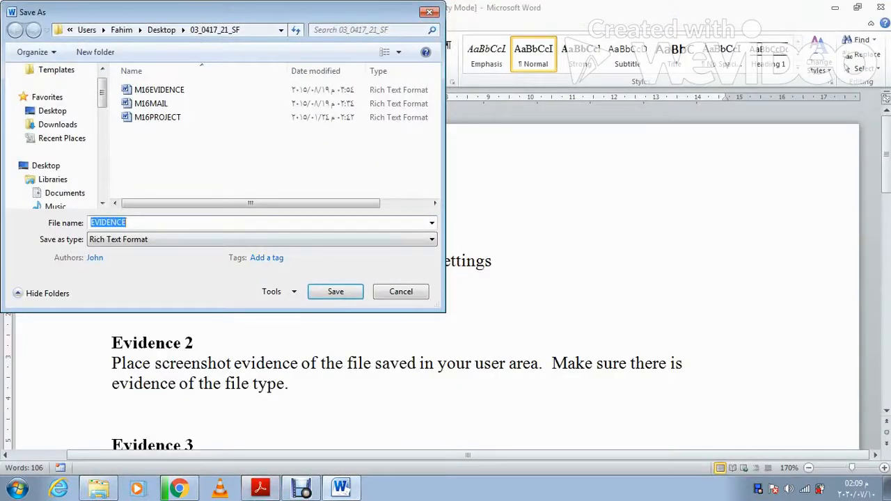
{"action": "key", "text": "End"}
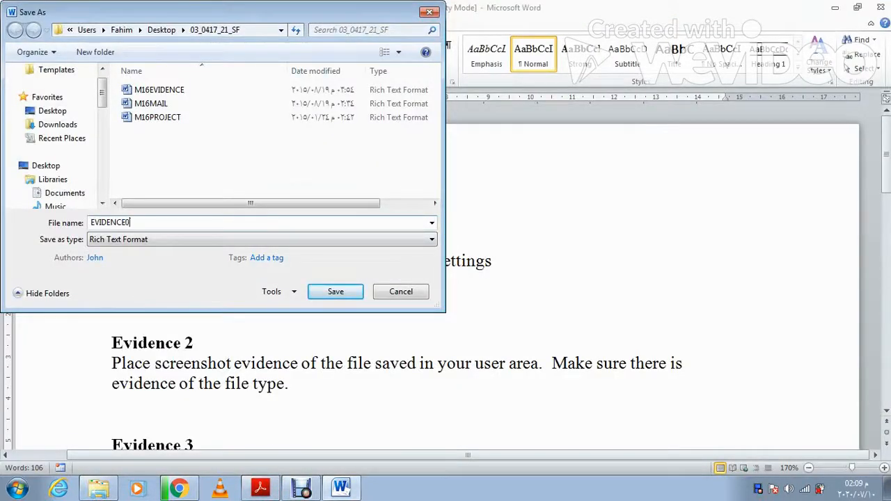
Step: Save it as a Word Document, then return to the question paper
{"action": "left_click", "coordinate": [262, 239]}
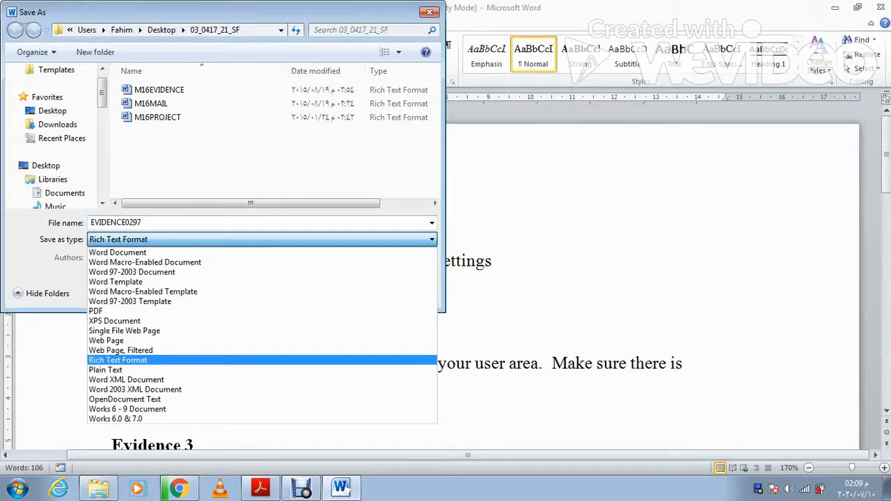
{"action": "left_click", "coordinate": [117, 252]}
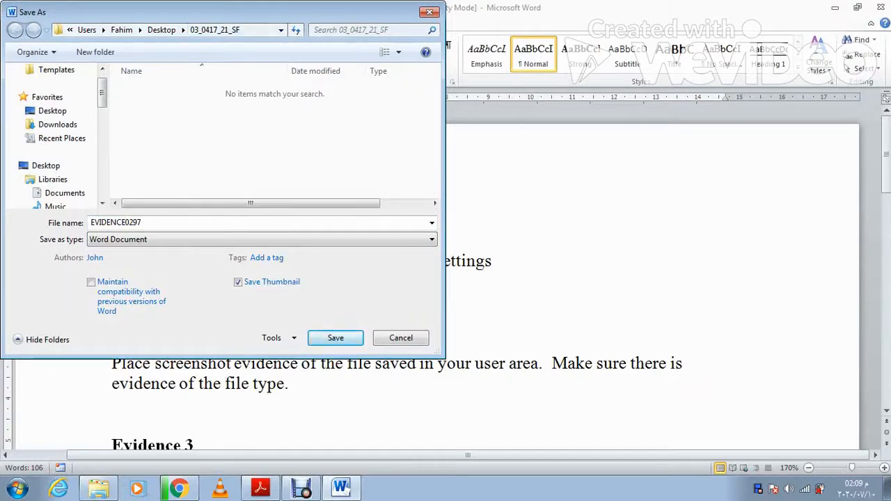
{"action": "left_click", "coordinate": [335, 338]}
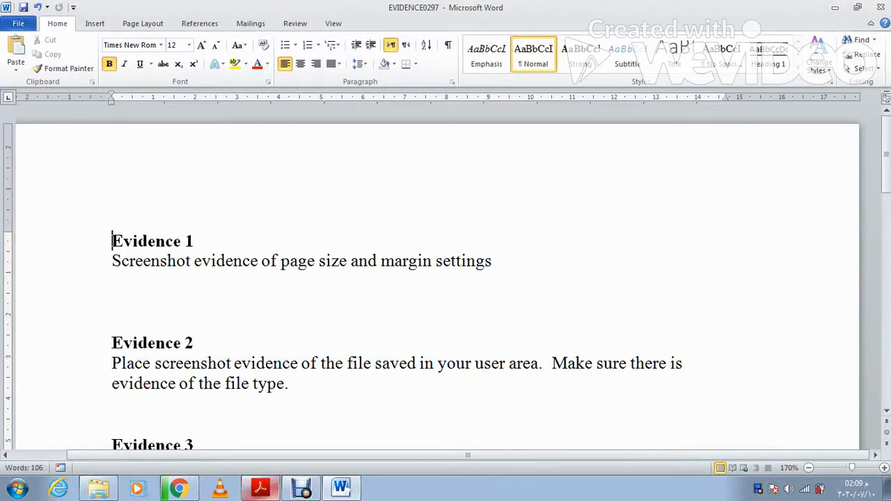
{"action": "left_click", "coordinate": [260, 487]}
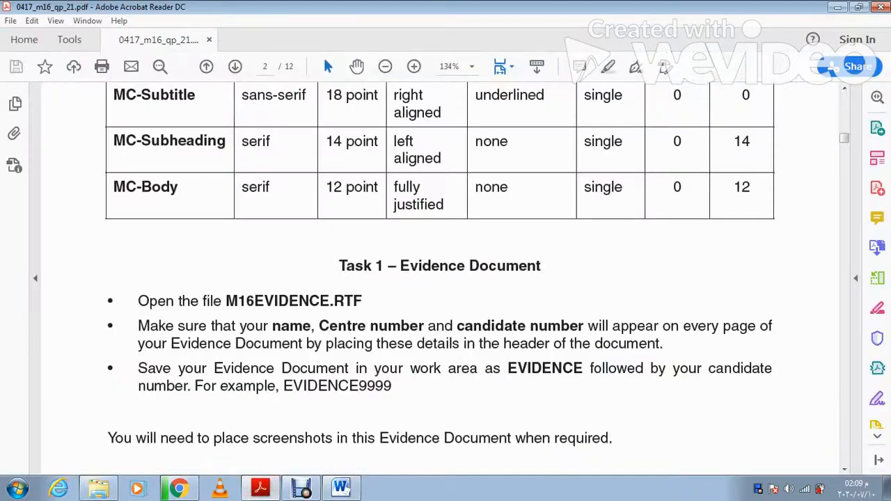
Step: Read Task 2 on page 3, then bring up the 03_0417_21_SF folder
{"action": "scroll", "coordinate": [477, 278], "scroll_direction": "down", "scroll_amount": 1}
{"action": "scroll", "coordinate": [477, 279], "scroll_direction": "down", "scroll_amount": 2}
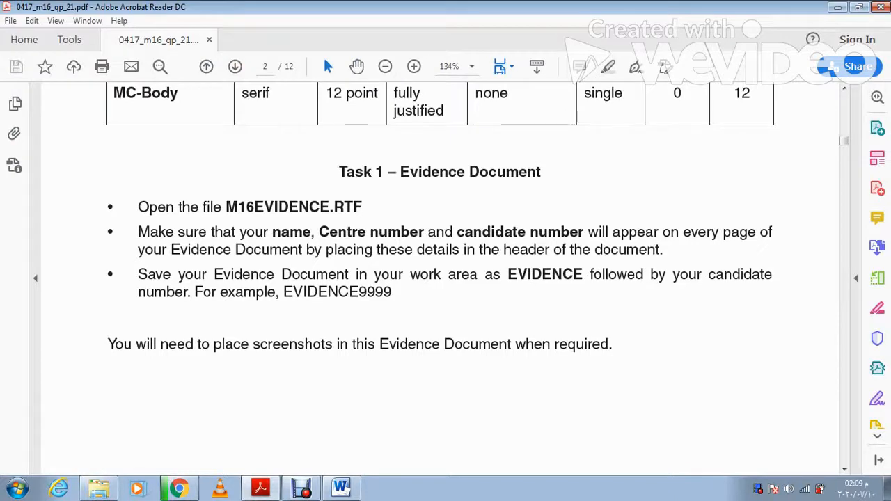
{"action": "scroll", "coordinate": [476, 278], "scroll_direction": "down", "scroll_amount": 4}
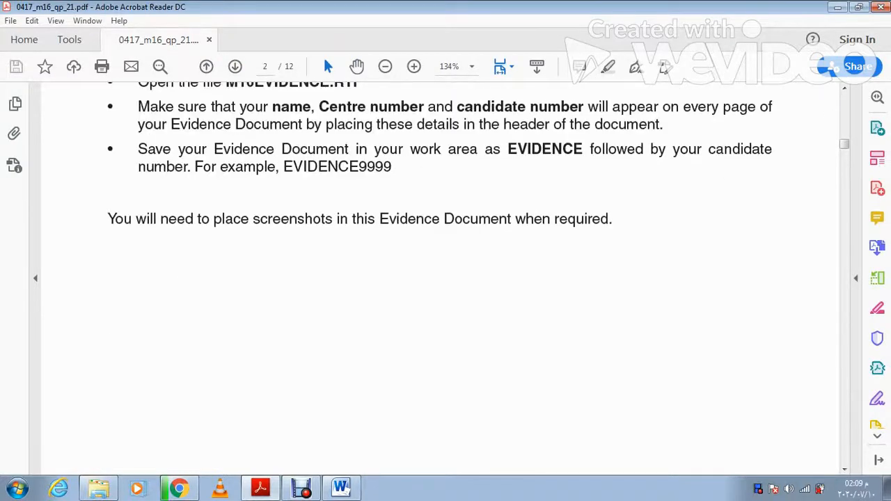
{"action": "scroll", "coordinate": [476, 278], "scroll_direction": "down", "scroll_amount": 15}
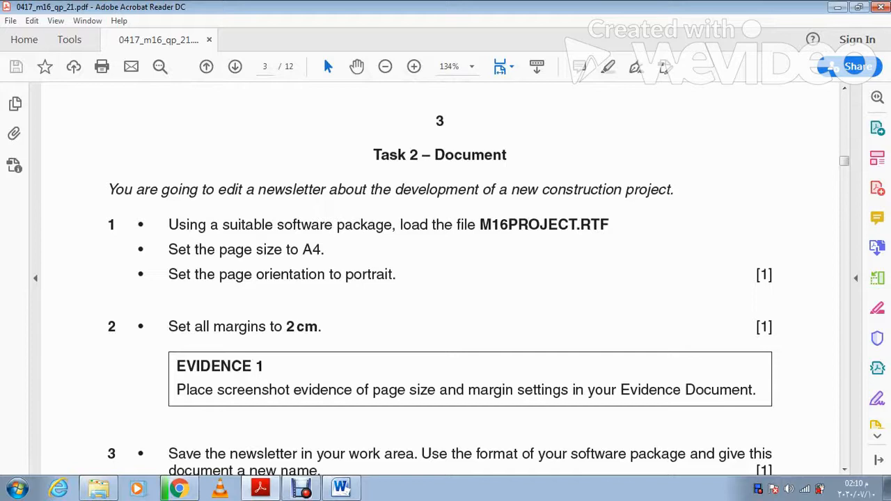
{"action": "left_click", "coordinate": [98, 489]}
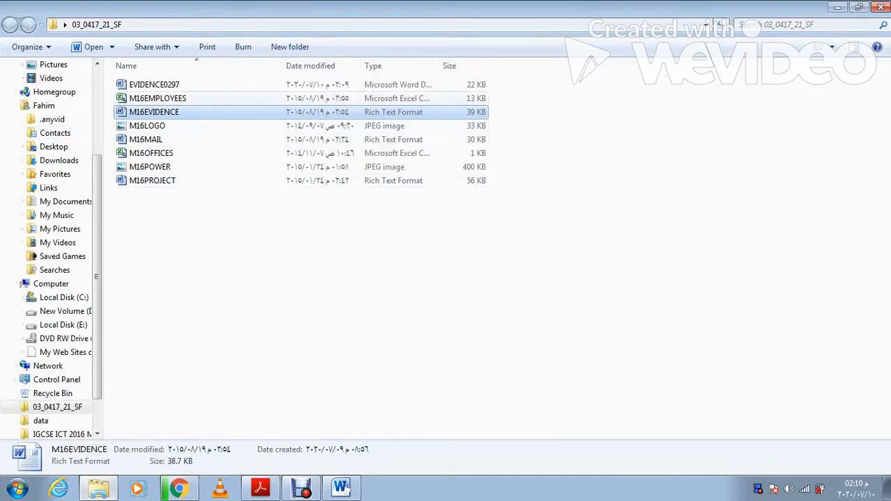
Step: Open M16PROJECT.rtf in Word with editing enabled and the exam paper set aside
{"action": "double_click", "coordinate": [153, 181]}
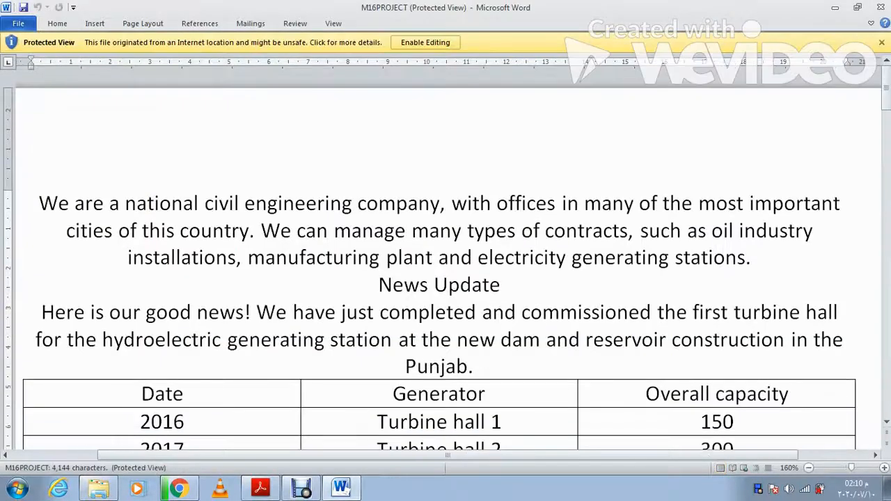
{"action": "left_click", "coordinate": [426, 42]}
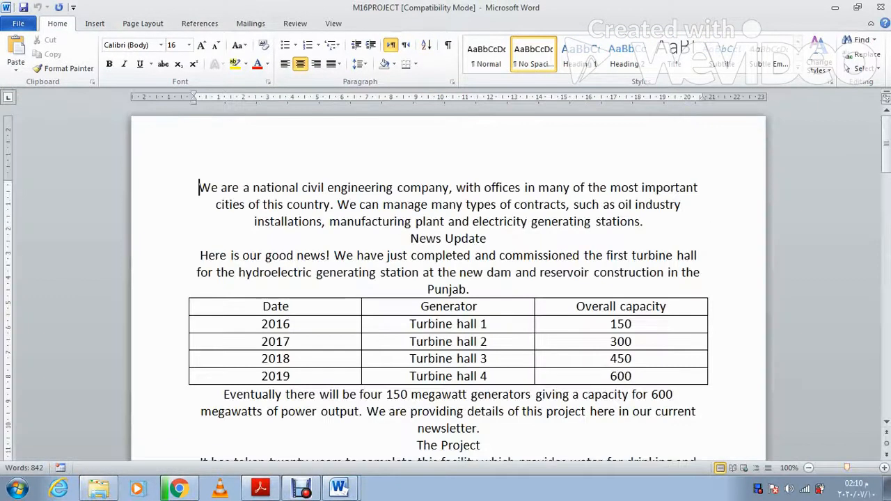
{"action": "left_click", "coordinate": [261, 487]}
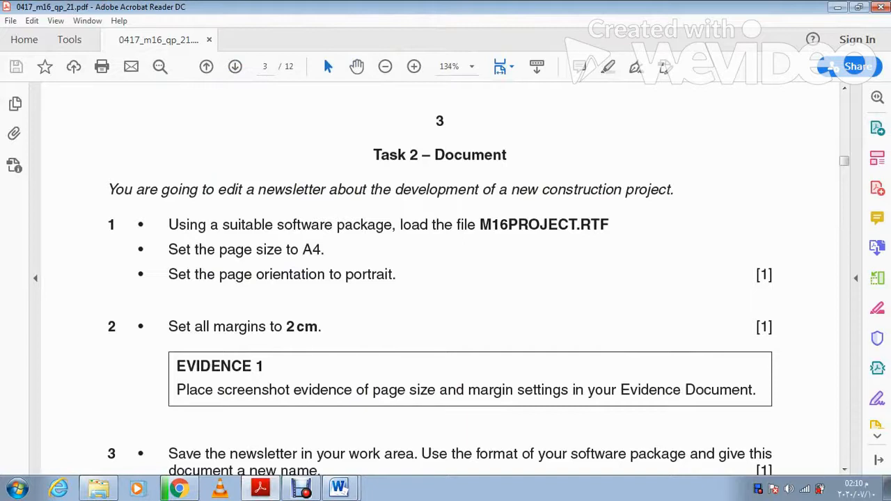
{"action": "left_click", "coordinate": [260, 488]}
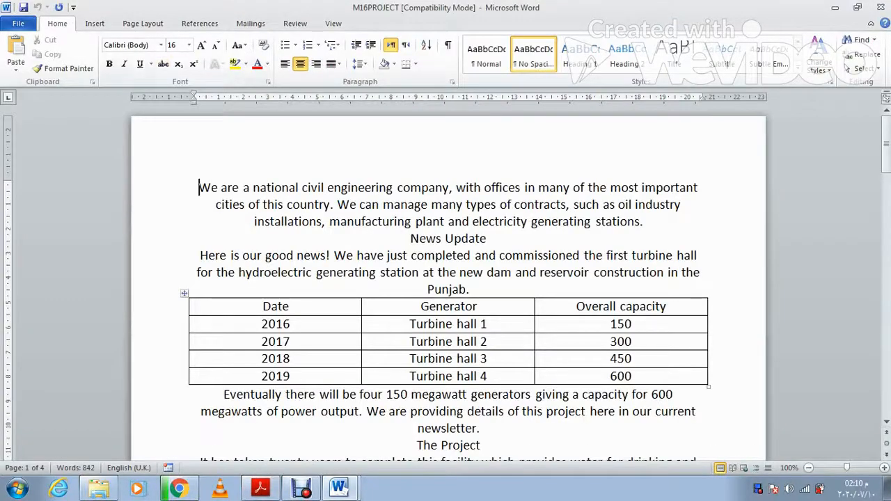
Step: Set the newsletter to A4 paper in portrait orientation, checking the task wording
{"action": "left_click", "coordinate": [143, 23]}
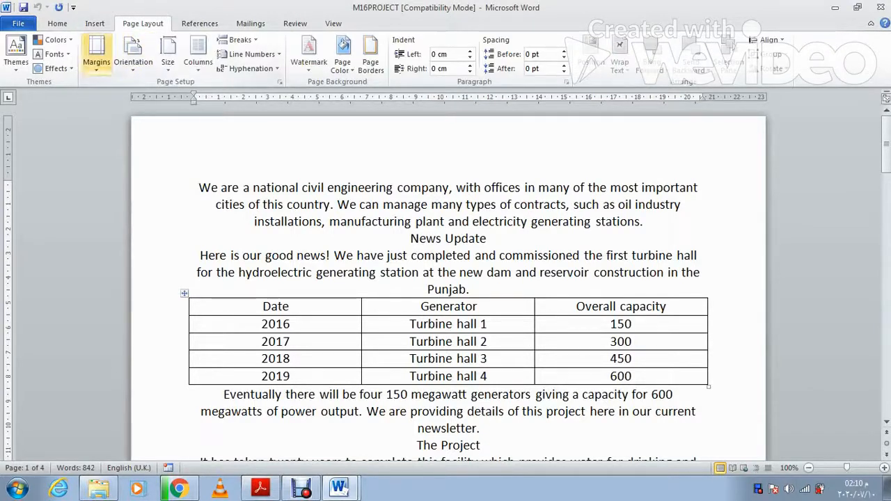
{"action": "left_click", "coordinate": [168, 53]}
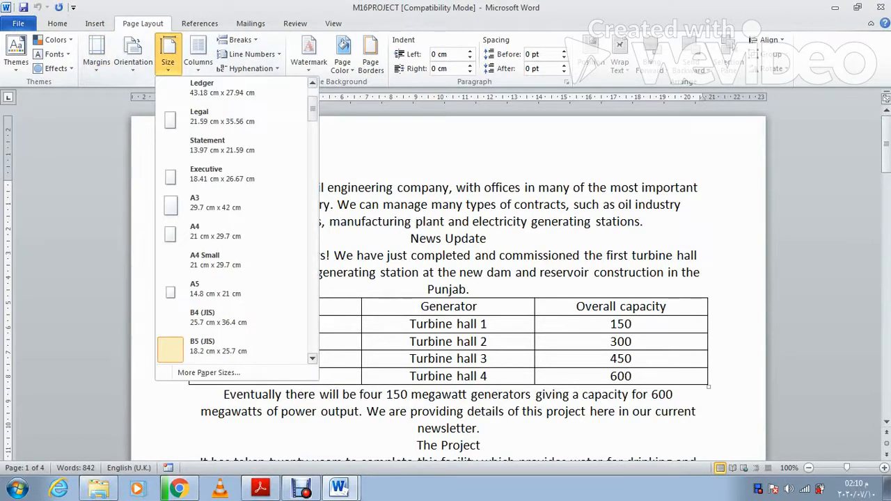
{"action": "left_click", "coordinate": [222, 88]}
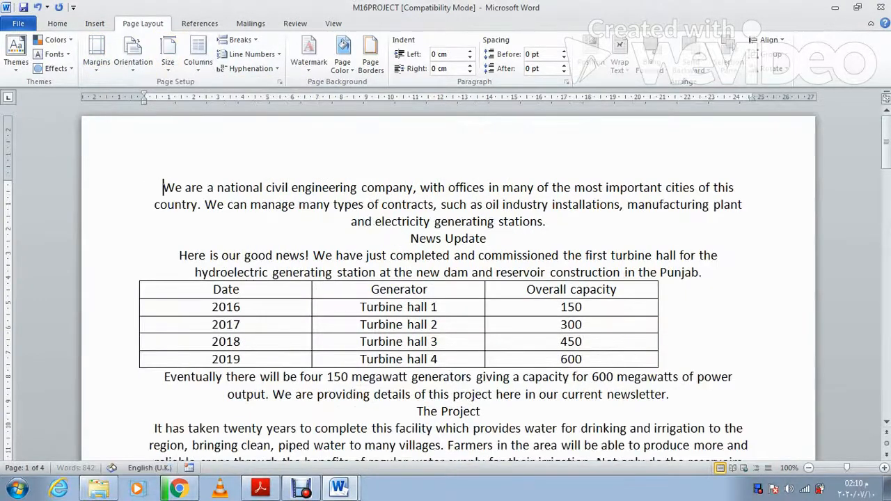
{"action": "left_click", "coordinate": [132, 52]}
{"action": "left_click", "coordinate": [147, 90]}
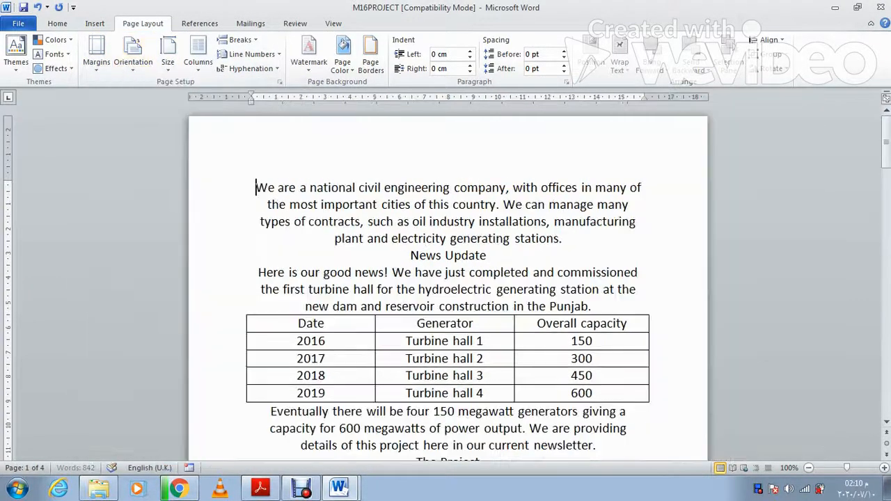
{"action": "left_click", "coordinate": [260, 487]}
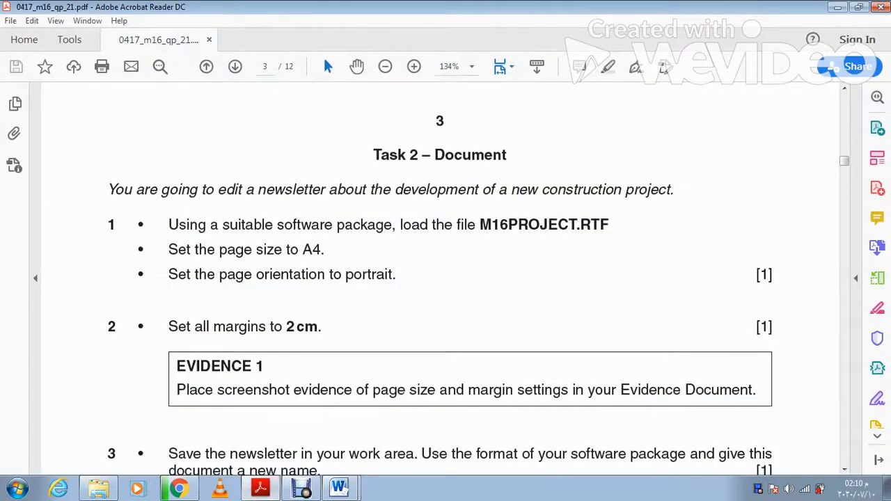
{"action": "key", "text": "alt+Tab"}
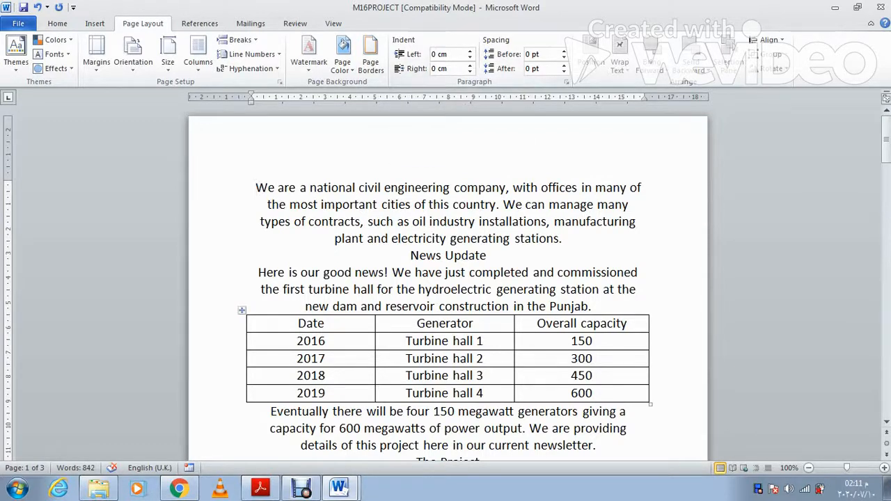
{"action": "left_click", "coordinate": [18, 23]}
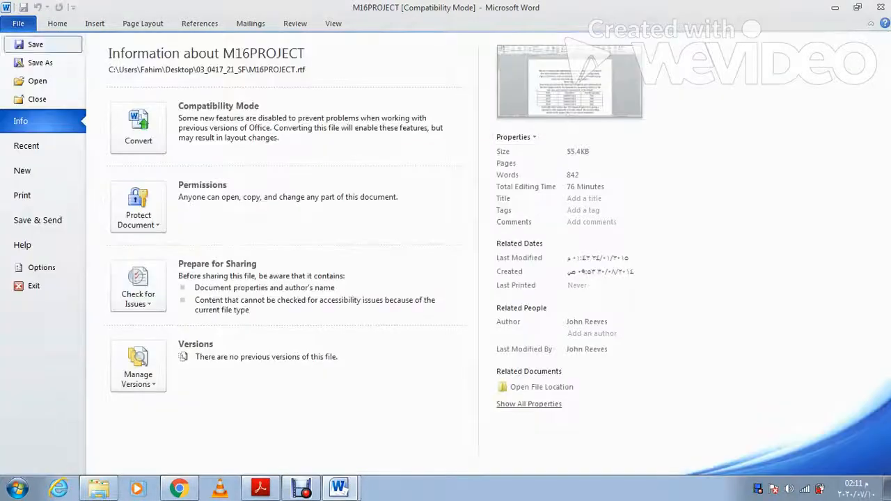
{"action": "left_click", "coordinate": [41, 267]}
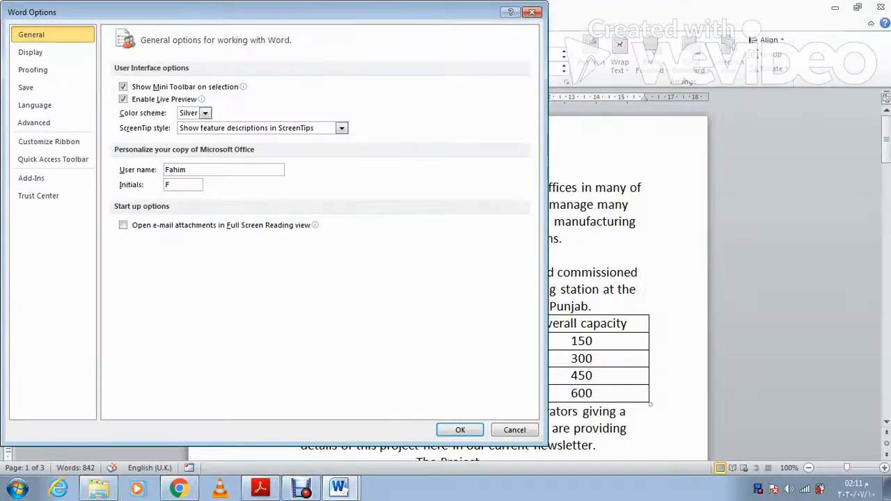
{"action": "left_click", "coordinate": [35, 123]}
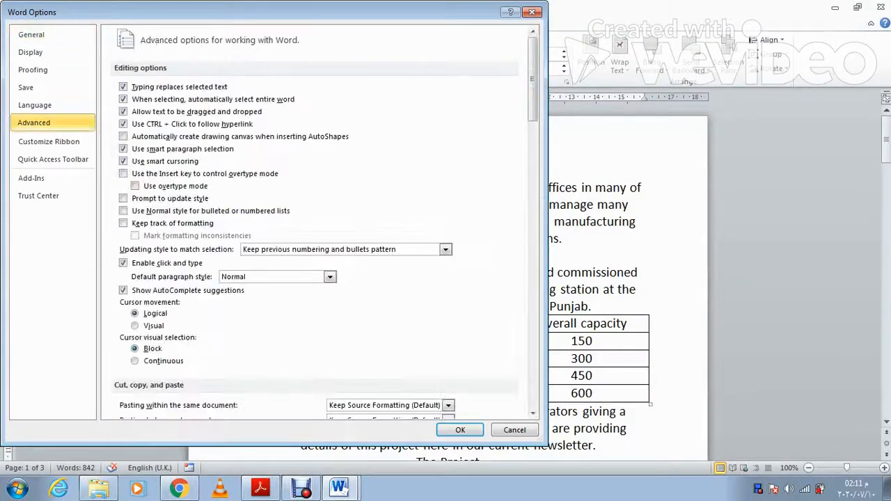
{"action": "scroll", "coordinate": [316, 223], "scroll_direction": "down", "scroll_amount": 10}
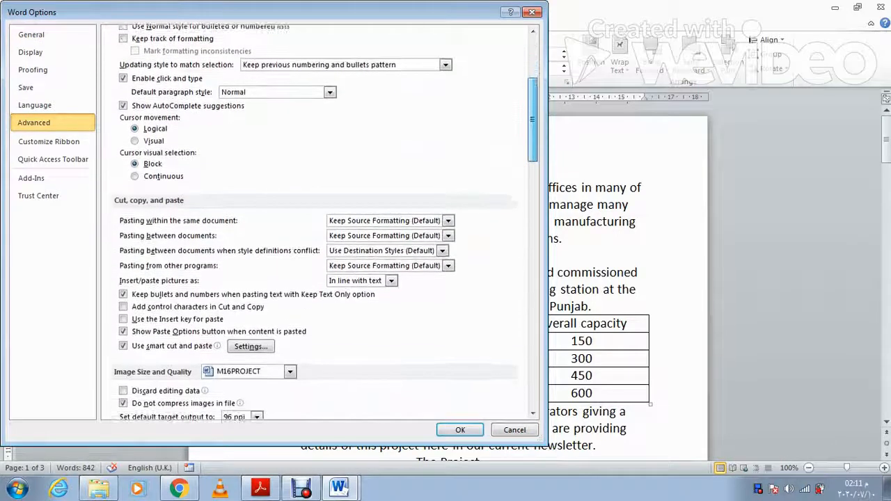
{"action": "scroll", "coordinate": [316, 223], "scroll_direction": "down", "scroll_amount": 9}
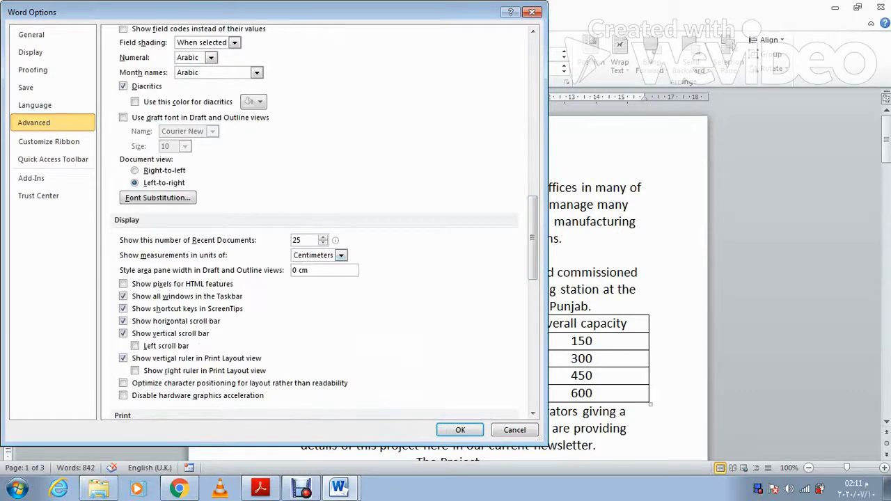
{"action": "left_click", "coordinate": [340, 255]}
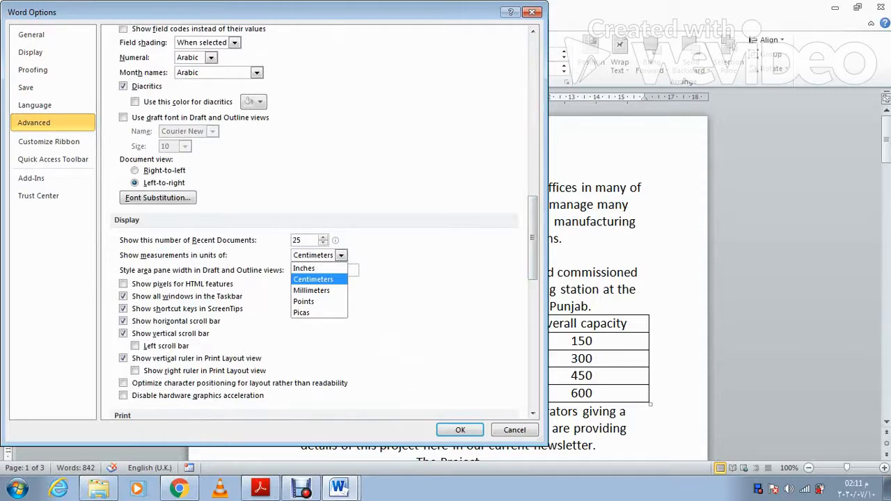
{"action": "left_click", "coordinate": [313, 279]}
{"action": "left_click", "coordinate": [459, 430]}
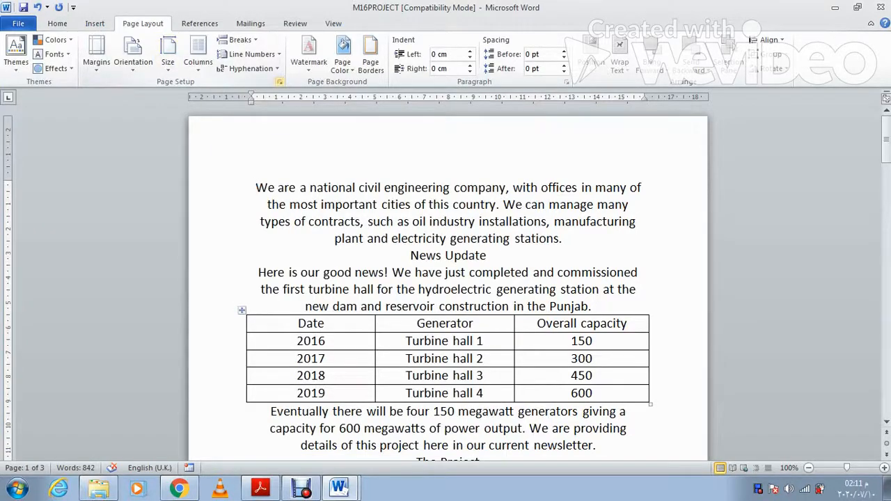
Step: Set the top, bottom, left and right margins to 2 cm in Page Setup
{"action": "left_click", "coordinate": [279, 81]}
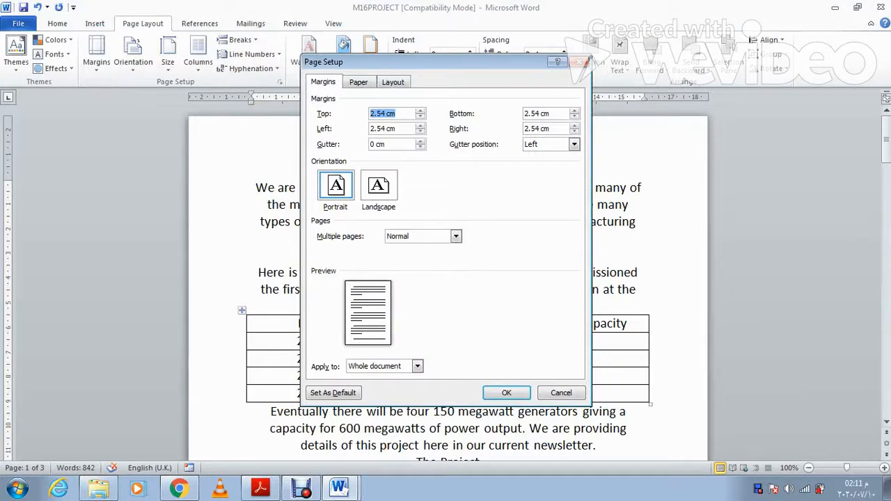
{"action": "type", "text": "2"}
{"action": "key", "text": "Tab"}
{"action": "type", "text": "2"}
{"action": "key", "text": "Tab"}
{"action": "type", "text": "2"}
{"action": "key", "text": "Tab"}
{"action": "type", "text": "2"}
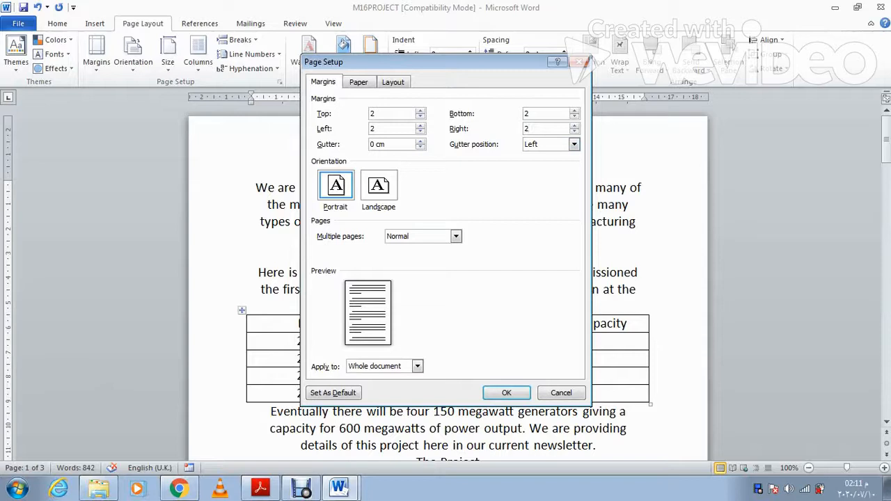
{"action": "left_click", "coordinate": [506, 393]}
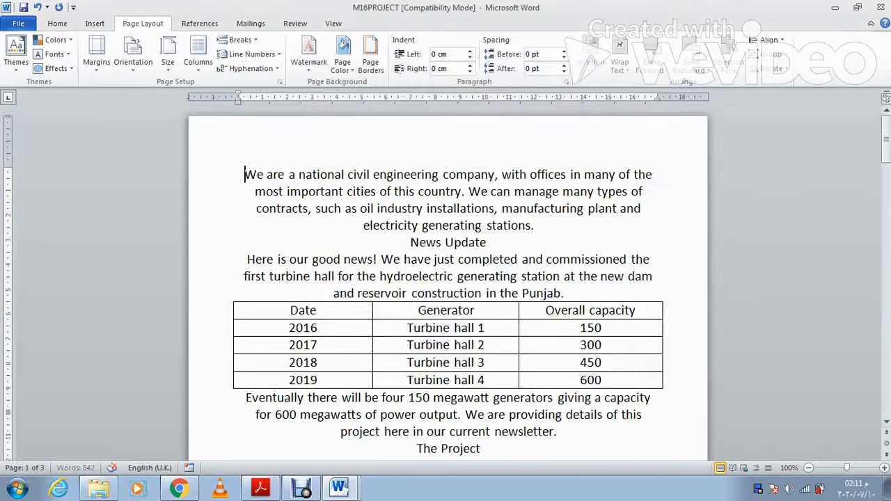
Step: Check the Evidence 1 requirement in the exam paper and return to the newsletter
{"action": "left_click", "coordinate": [260, 488]}
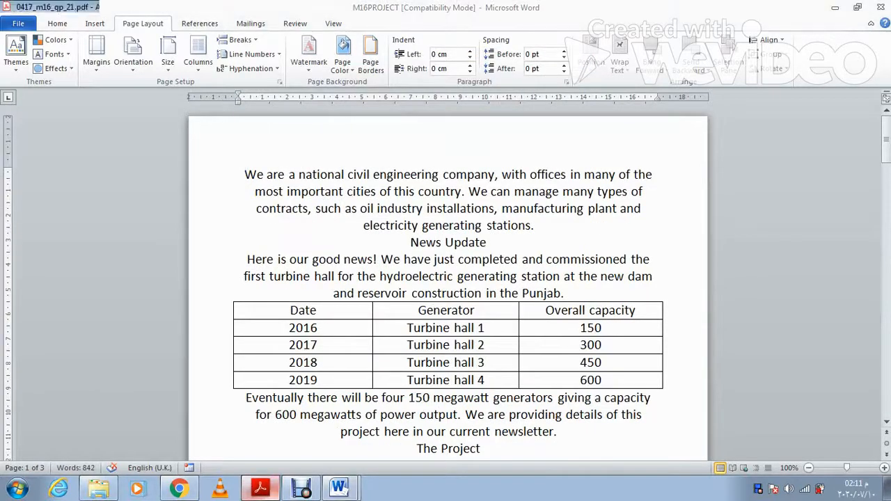
{"action": "scroll", "coordinate": [439, 278], "scroll_direction": "down", "scroll_amount": 2}
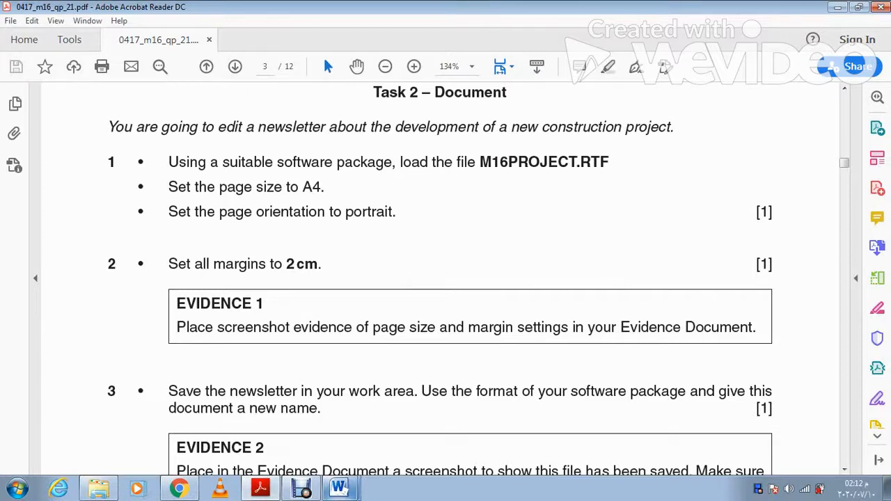
{"action": "left_click", "coordinate": [339, 487]}
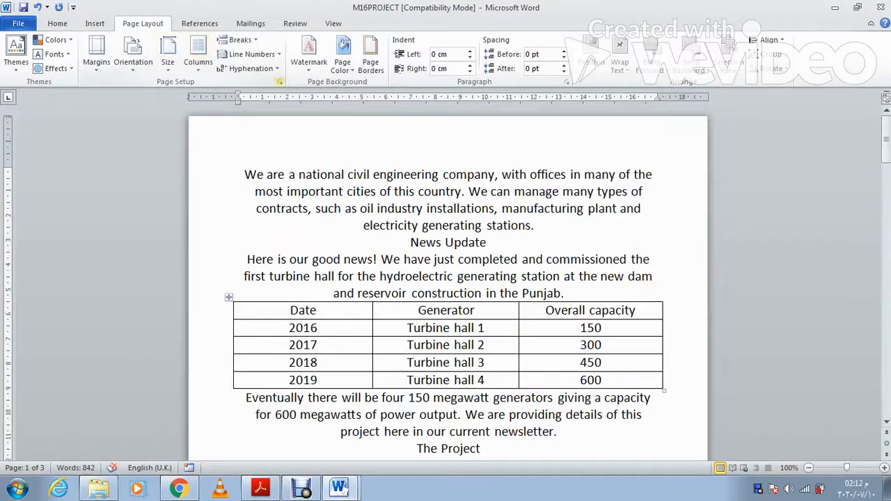
Step: Capture the Page Setup margins screen, then select the Evidence 1 placeholder line in the evidence document
{"action": "left_click", "coordinate": [279, 82]}
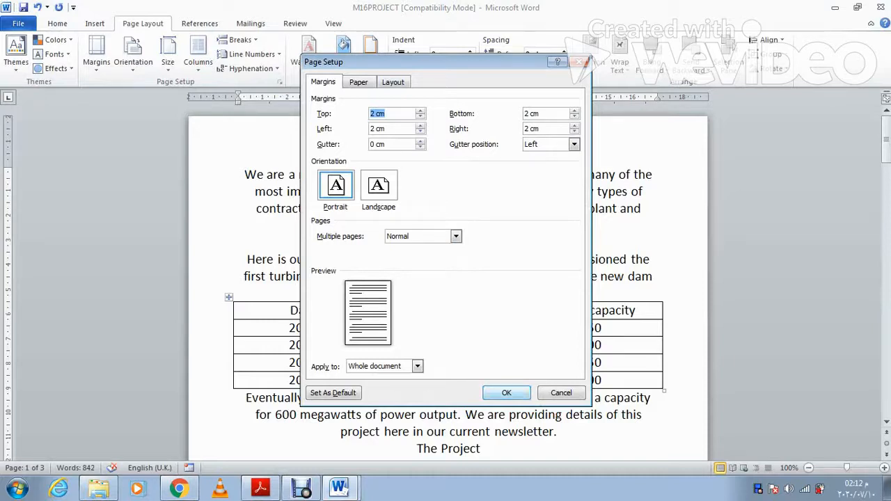
{"action": "left_click", "coordinate": [506, 393]}
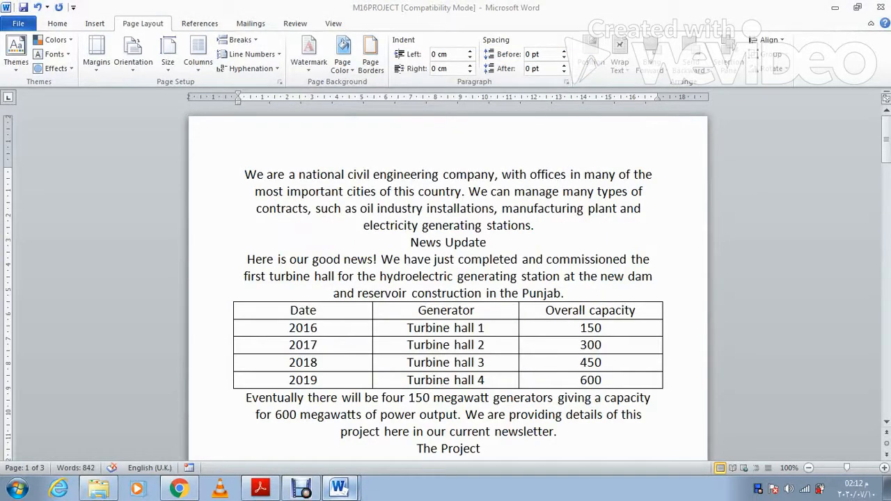
{"action": "key", "text": "alt+Tab"}
{"action": "left_click_drag", "start_coordinate": [494, 261], "coordinate": [113, 261]}
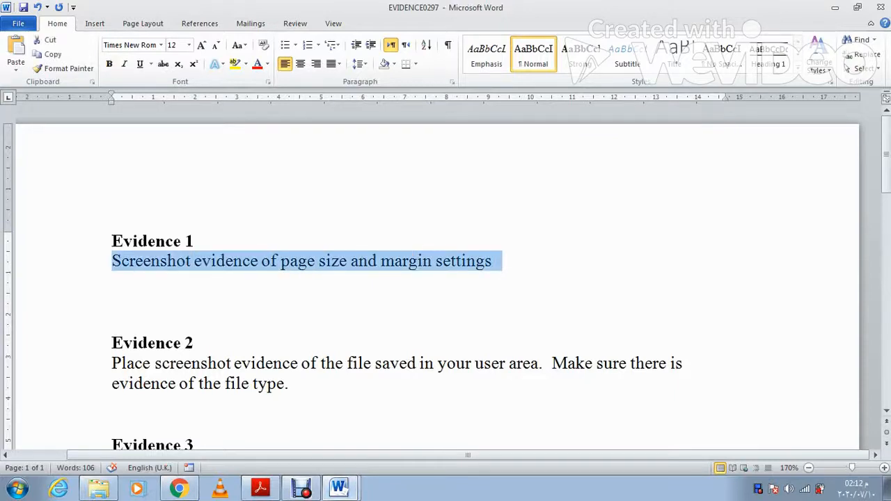
Step: Paste the Page Setup screenshot over the Evidence 1 placeholder and start cropping it
{"action": "key", "text": "ctrl+v"}
{"action": "left_click", "coordinate": [418, 257]}
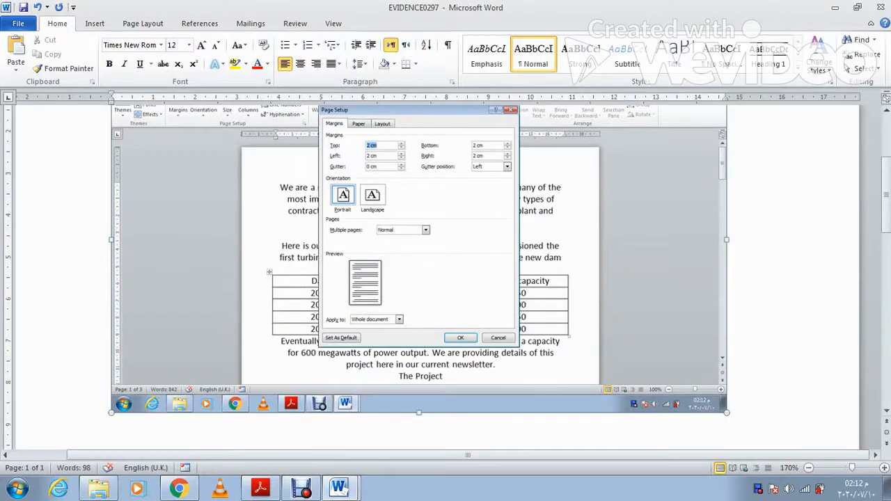
{"action": "left_click", "coordinate": [378, 24]}
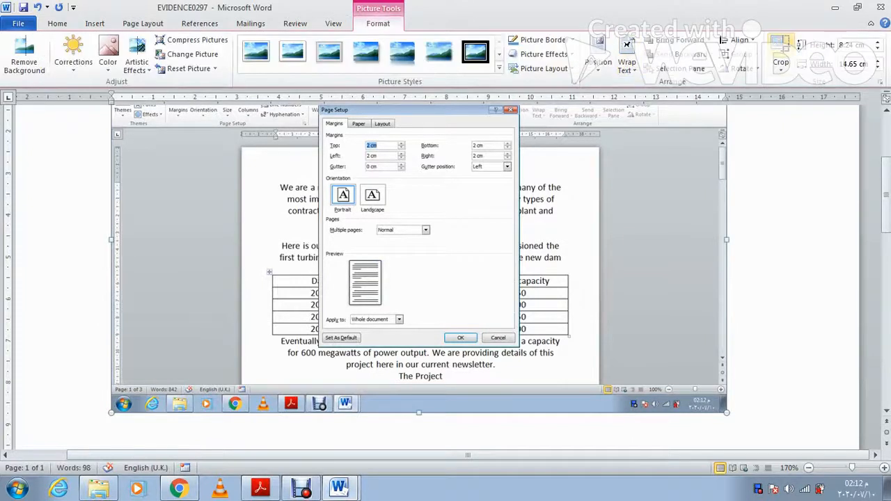
{"action": "left_click", "coordinate": [780, 59]}
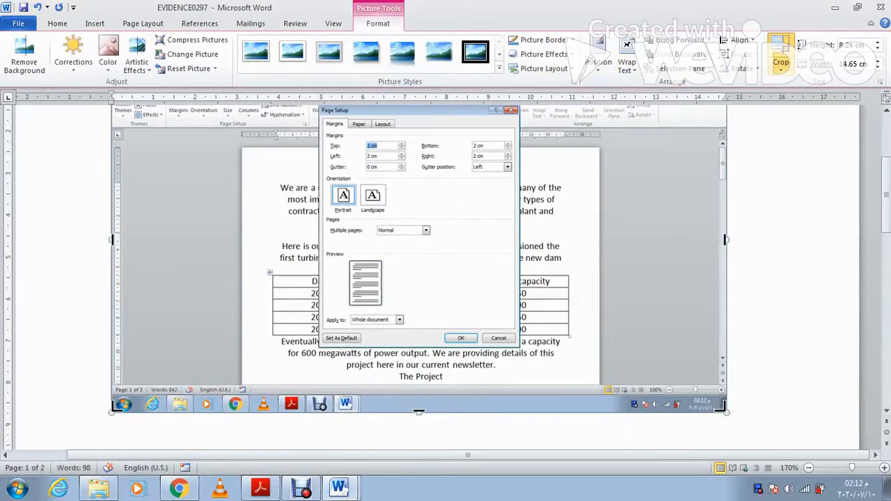
{"action": "left_click_drag", "start_coordinate": [725, 240], "coordinate": [626, 240]}
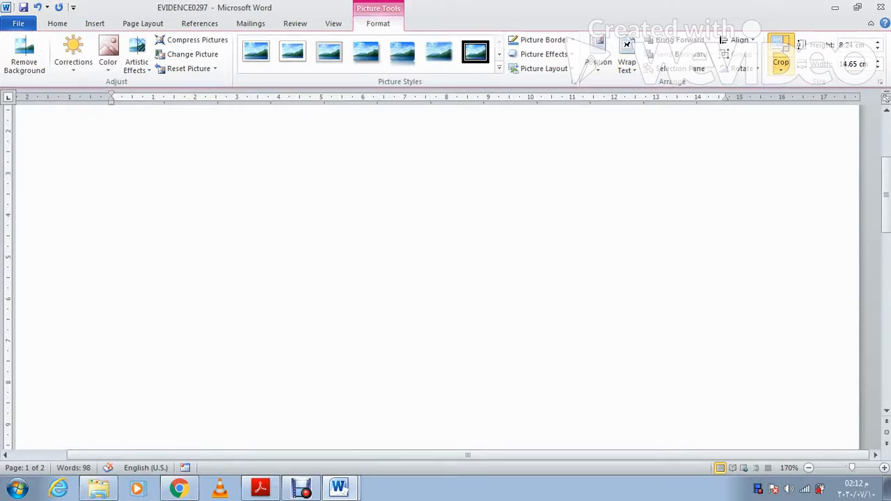
{"action": "left_click_drag", "start_coordinate": [725, 410], "coordinate": [519, 215]}
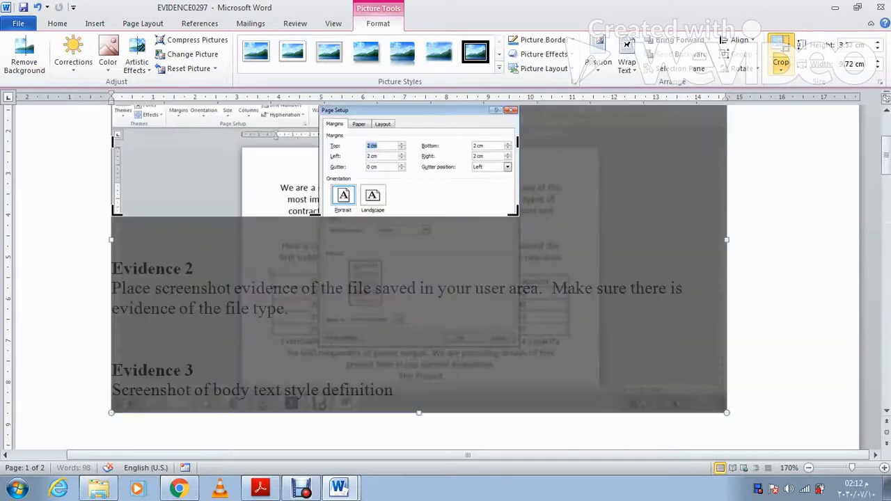
Step: Trim the screenshot down to the 2 cm margins and portrait settings
{"action": "scroll", "coordinate": [518, 215], "scroll_direction": "up", "scroll_amount": 2}
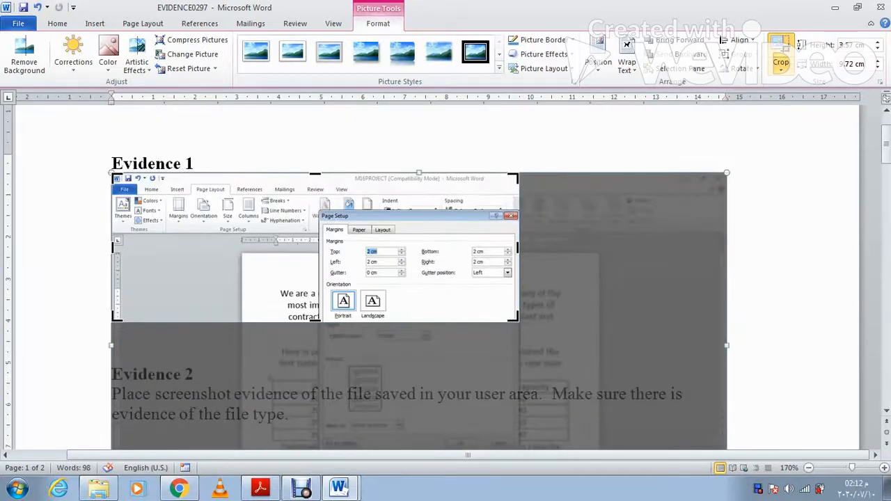
{"action": "key", "text": "Escape"}
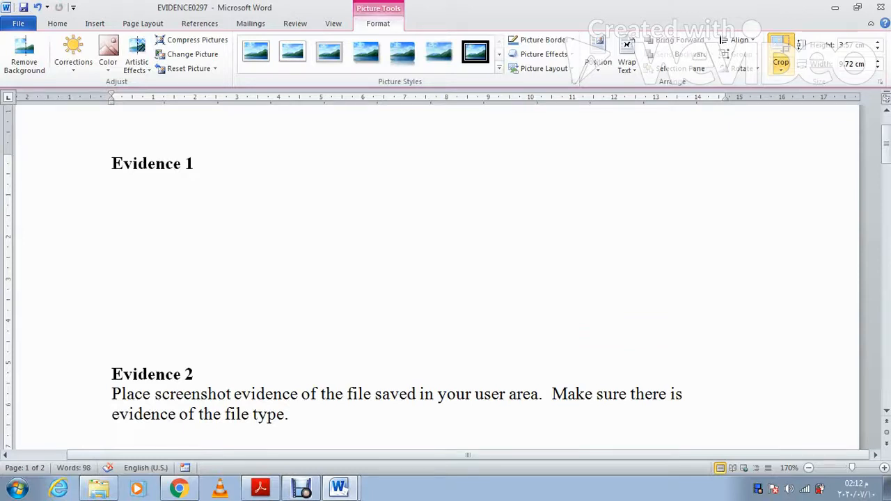
{"action": "left_click_drag", "start_coordinate": [113, 174], "coordinate": [320, 214]}
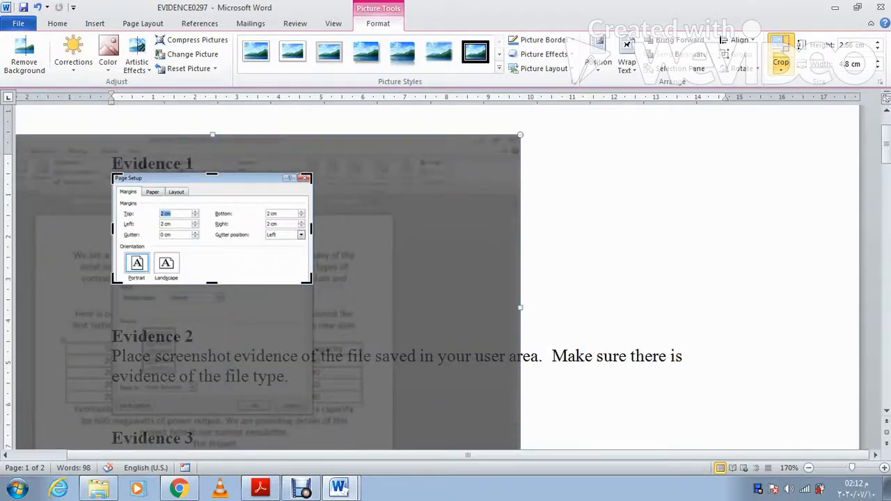
{"action": "left_click_drag", "start_coordinate": [212, 282], "coordinate": [212, 334]}
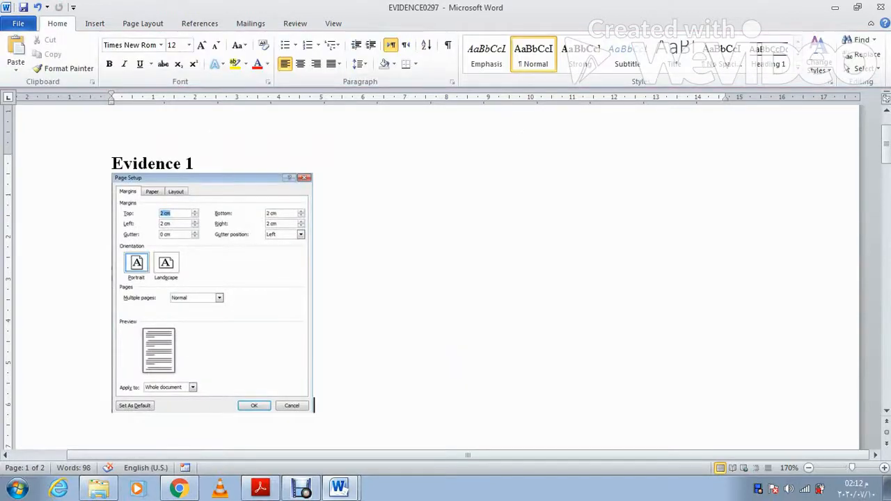
{"action": "left_click", "coordinate": [260, 489]}
{"action": "left_click", "coordinate": [260, 488]}
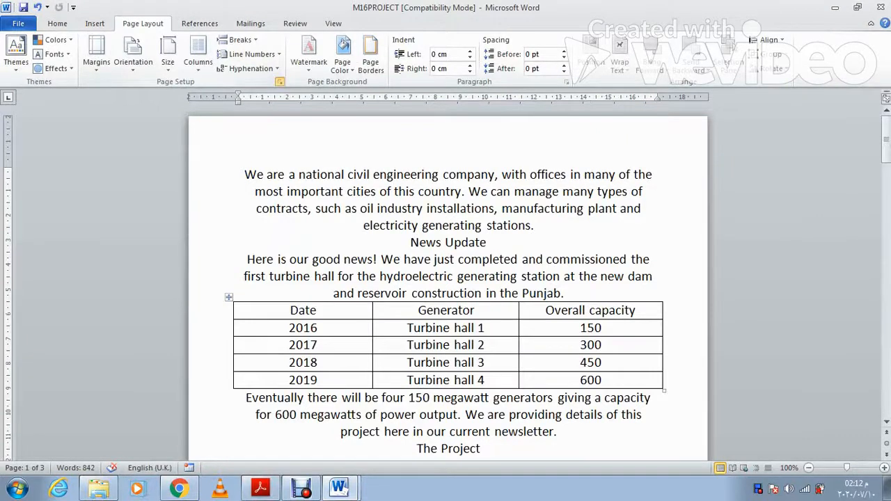
Step: Capture the Page Setup Paper tab showing A4, 21 × 29.7 cm
{"action": "left_click", "coordinate": [280, 82]}
{"action": "left_click", "coordinate": [359, 82]}
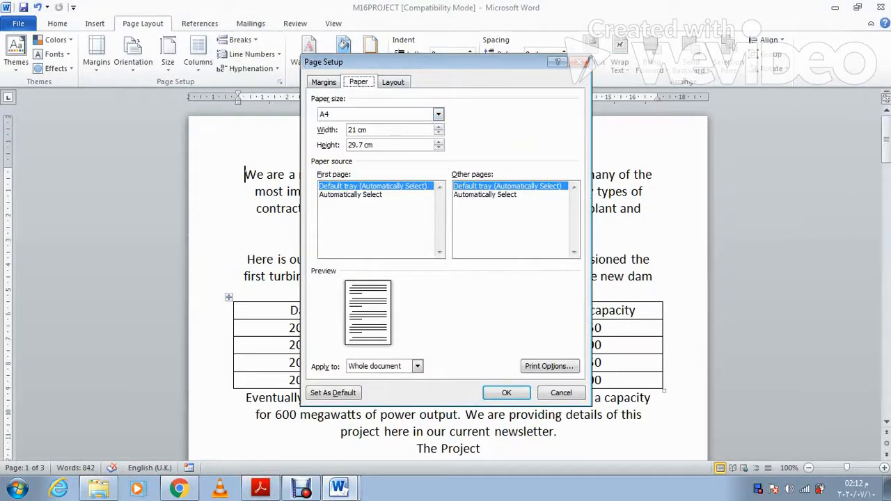
{"action": "left_click", "coordinate": [507, 393]}
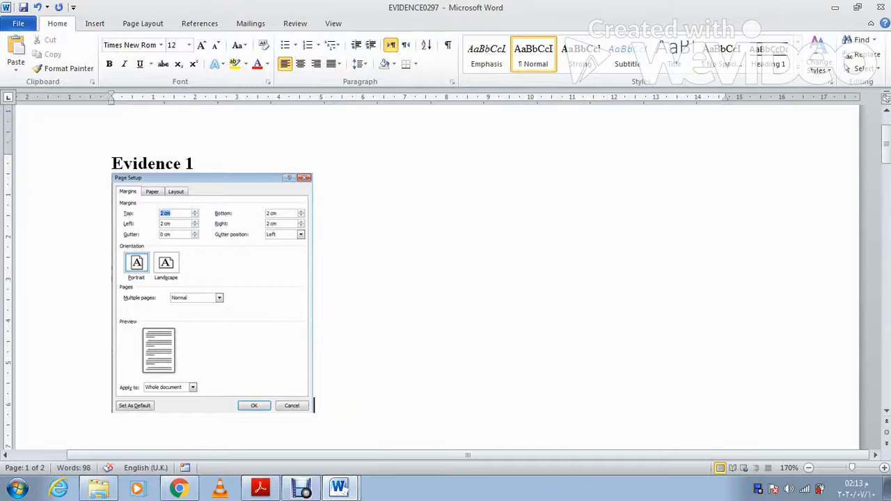
Step: Paste the paper-size screenshot into the evidence document and begin cropping it
{"action": "key", "text": "ctrl+v"}
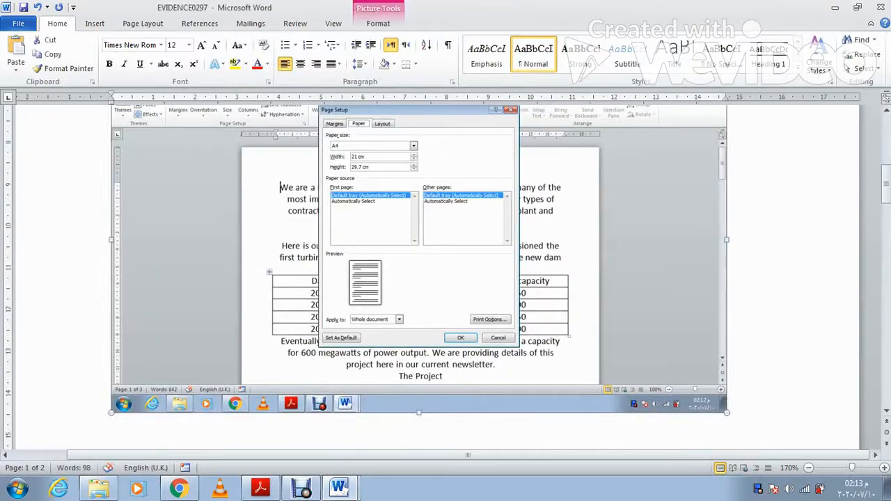
{"action": "left_click", "coordinate": [378, 24]}
{"action": "left_click", "coordinate": [783, 46]}
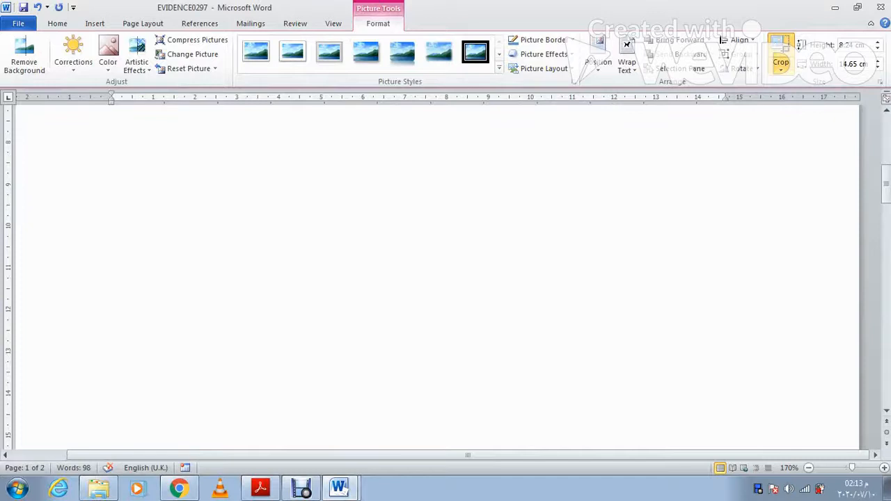
Step: Finish cropping the paper-size screenshot, enlarge it to 7.65 × 2.85 cm, then view Task 3
{"action": "scroll", "coordinate": [445, 279], "scroll_direction": "up", "scroll_amount": 10}
{"action": "left_click", "coordinate": [515, 167]}
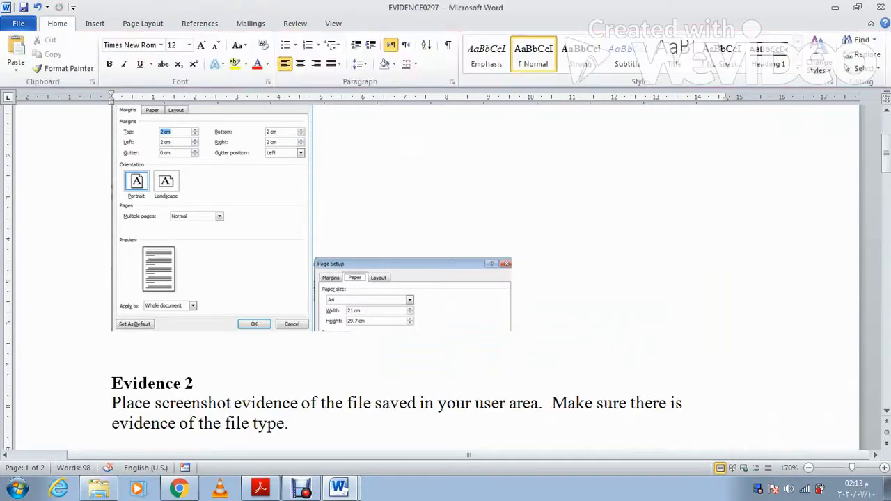
{"action": "left_click", "coordinate": [412, 295]}
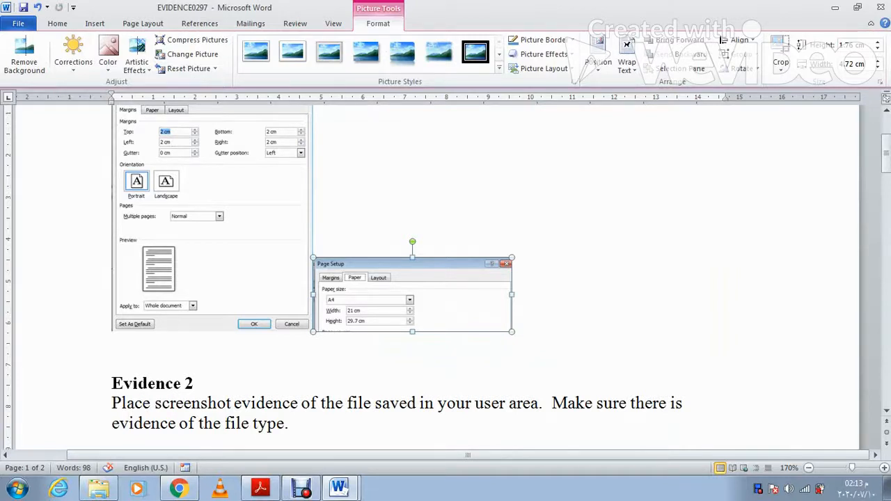
{"action": "left_click_drag", "start_coordinate": [511, 332], "coordinate": [634, 378]}
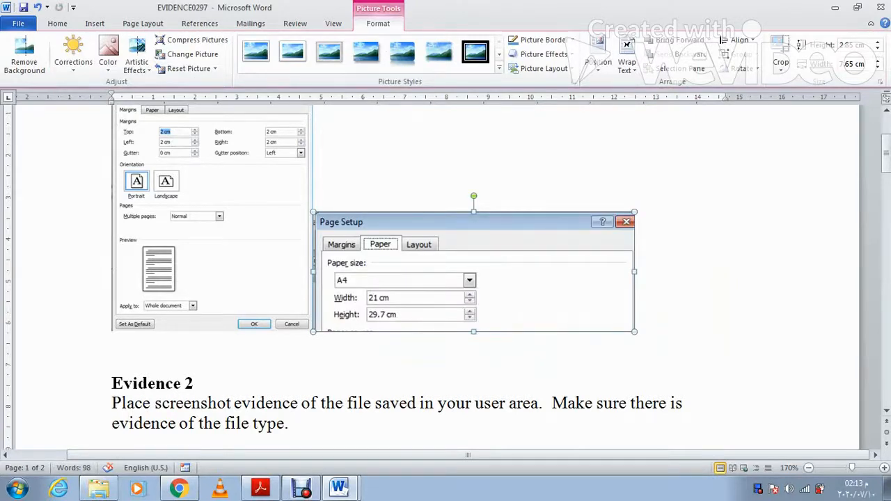
{"action": "left_click", "coordinate": [260, 489]}
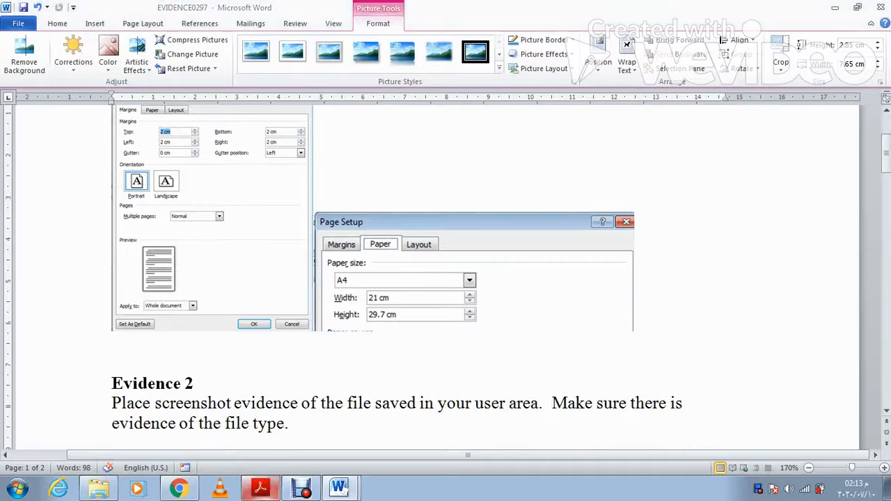
{"action": "scroll", "coordinate": [473, 278], "scroll_direction": "down", "scroll_amount": 3}
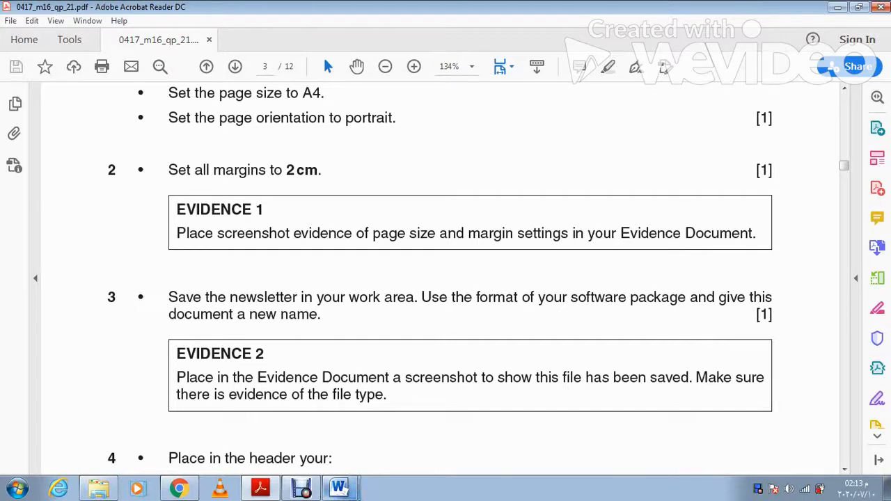
Step: Return to the M16PROJECT newsletter in Word and bring up Save As
{"action": "key", "text": "alt+Tab"}
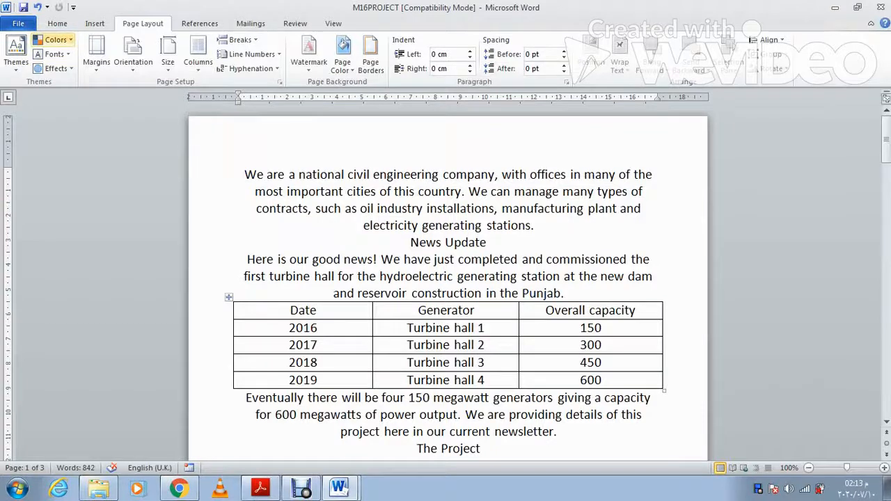
{"action": "left_click", "coordinate": [19, 24]}
{"action": "left_click", "coordinate": [39, 63]}
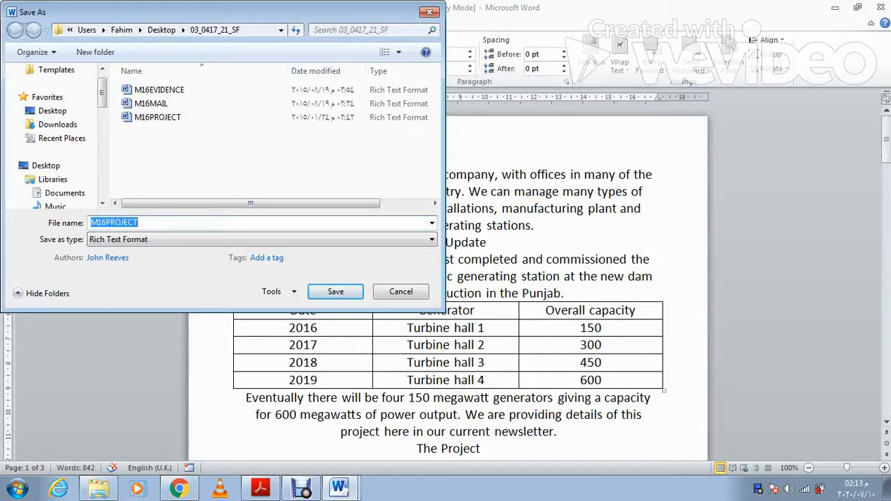
Step: Save the newsletter as a Word Document named 'Mana PROJECT' in the 03_0417_21_SF folder
{"action": "left_click", "coordinate": [134, 222]}
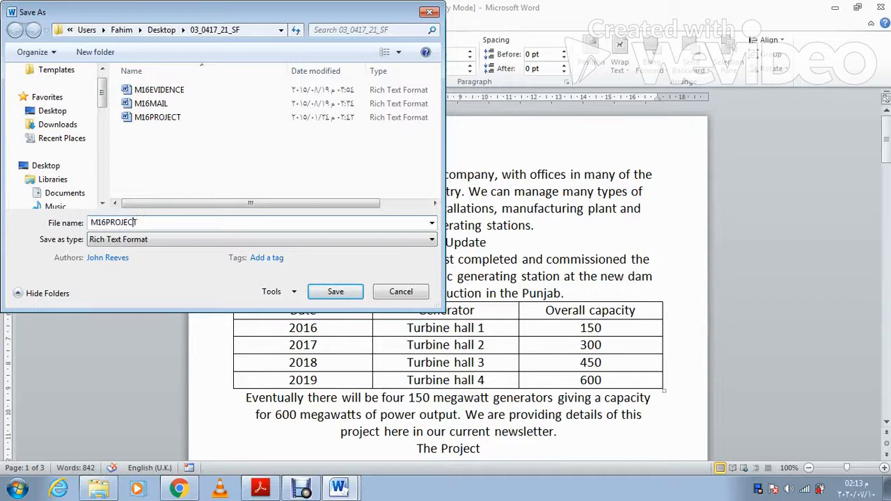
{"action": "left_click", "coordinate": [99, 222]}
{"action": "key", "text": "BackSpace"}
{"action": "key", "text": "Delete"}
{"action": "type", "text": "ana"}
{"action": "left_click", "coordinate": [262, 239]}
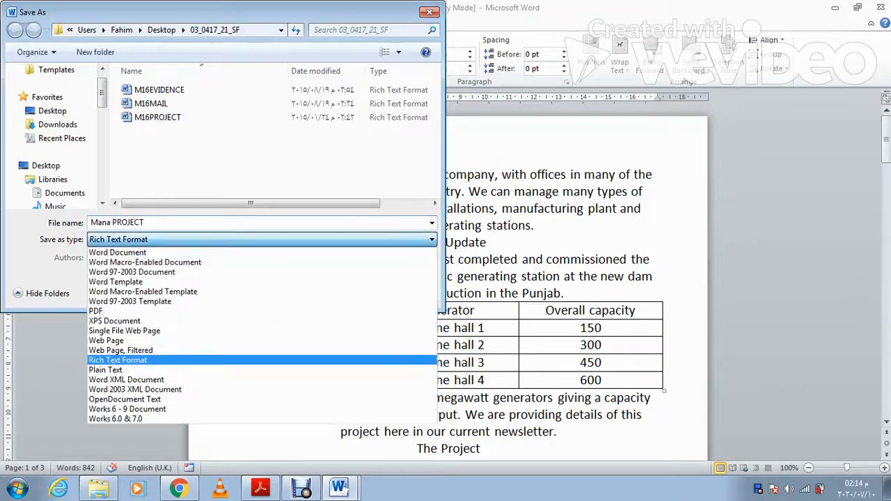
{"action": "key", "text": "Return"}
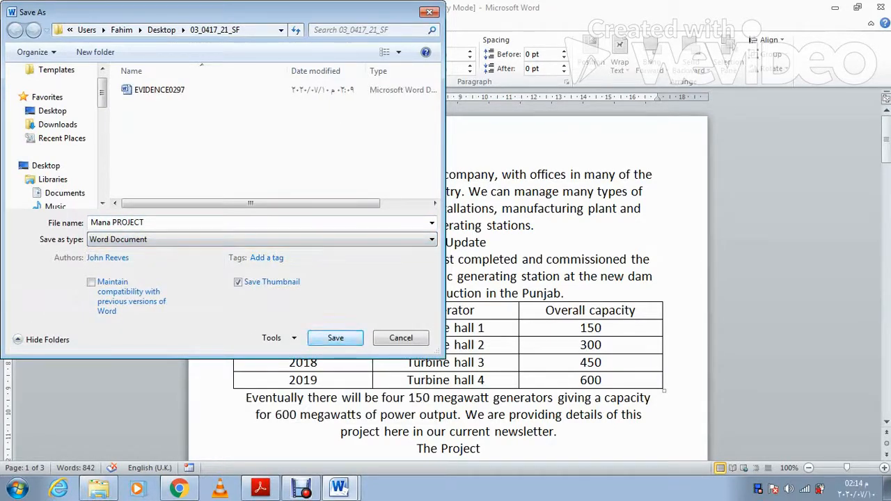
{"action": "key", "text": "Return"}
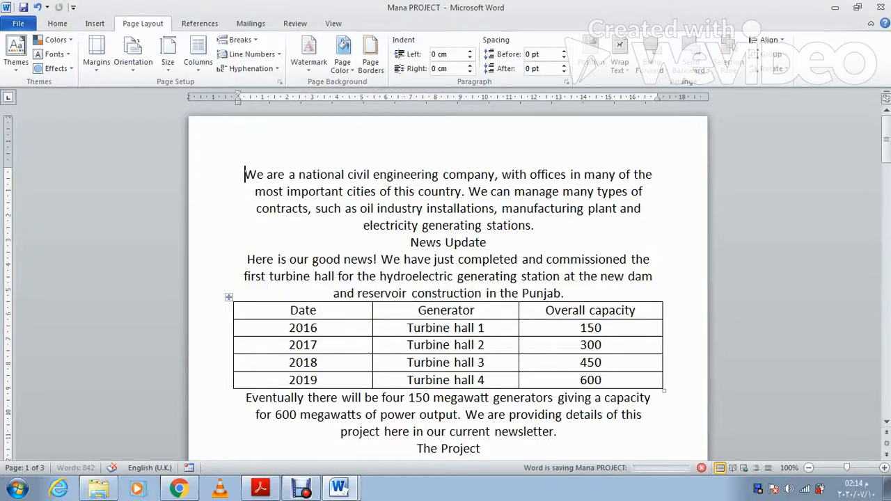
{"action": "key", "text": "alt+Tab"}
Step: Read Task 4 in the exam paper, then add a Blank (Three Columns) header to Mana PROJECT
{"action": "scroll", "coordinate": [470, 278], "scroll_direction": "down", "scroll_amount": 2}
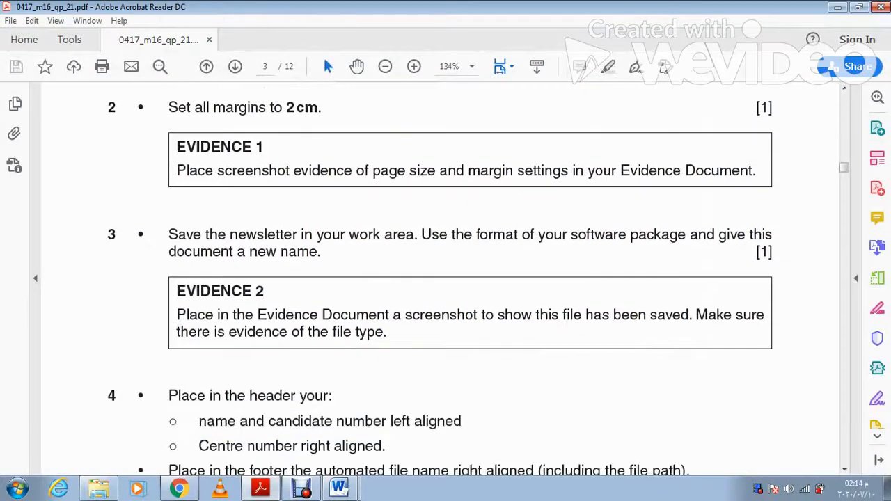
{"action": "scroll", "coordinate": [469, 278], "scroll_direction": "down", "scroll_amount": 1}
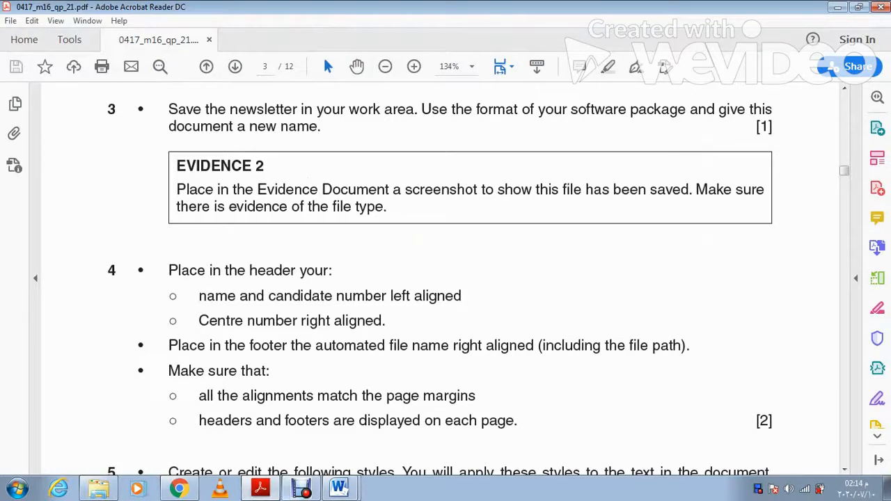
{"action": "left_click", "coordinate": [340, 488]}
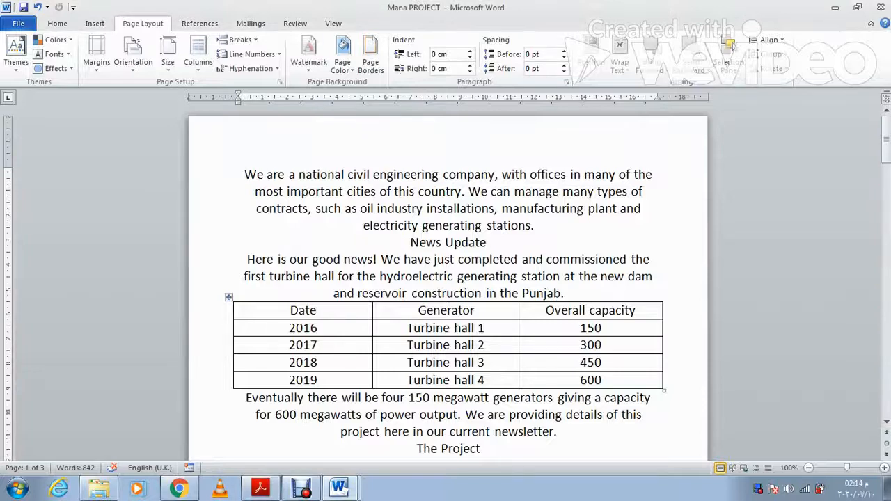
{"action": "left_click", "coordinate": [95, 23]}
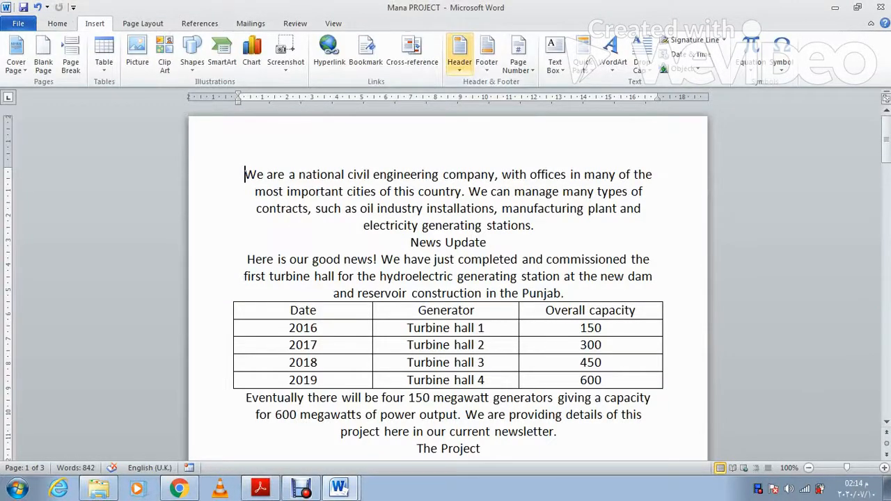
{"action": "left_click", "coordinate": [459, 54]}
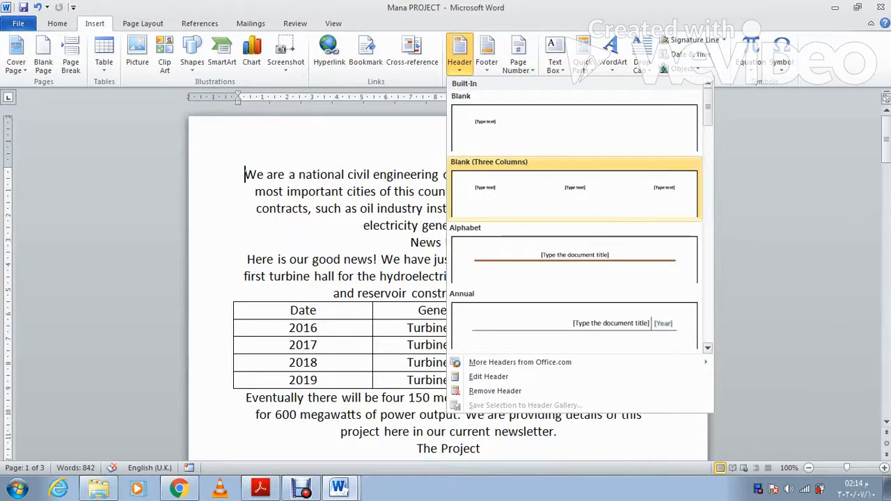
{"action": "left_click", "coordinate": [574, 191]}
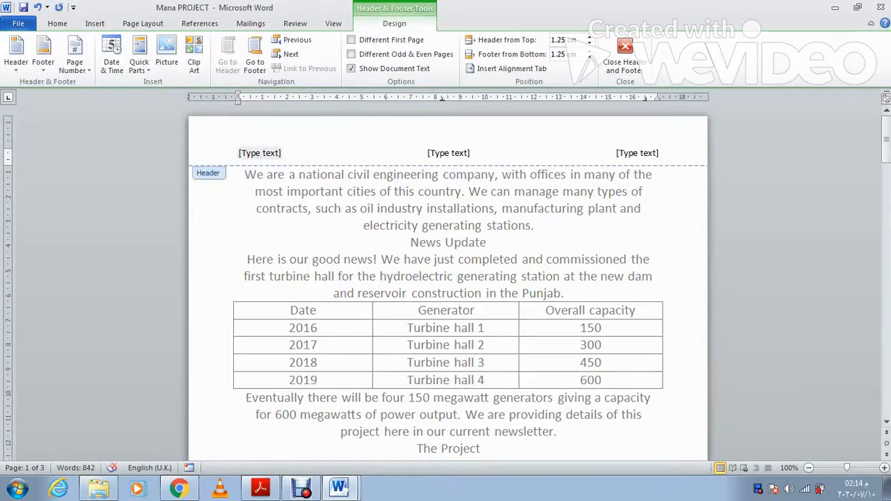
Step: Type the candidate's name and number in the left header slot, the centre number right, deleting the middle slot
{"action": "left_click", "coordinate": [259, 153]}
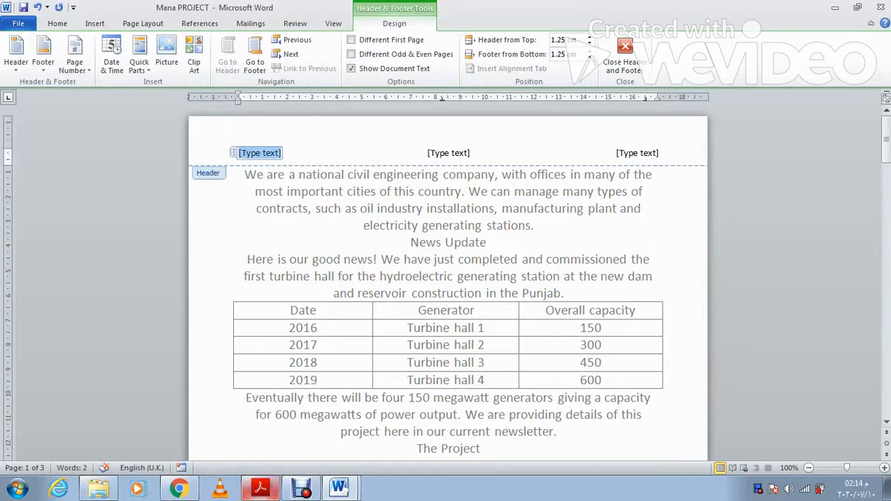
{"action": "left_click", "coordinate": [260, 487]}
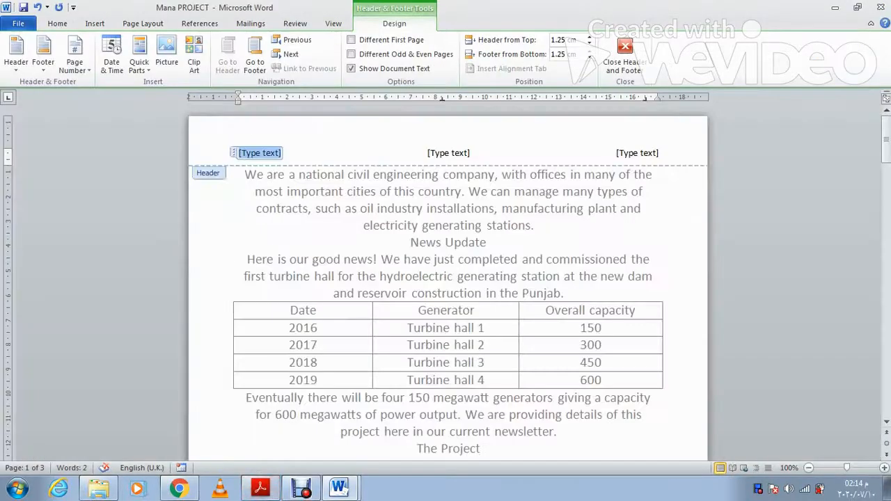
{"action": "type", "text": "Fahim"}
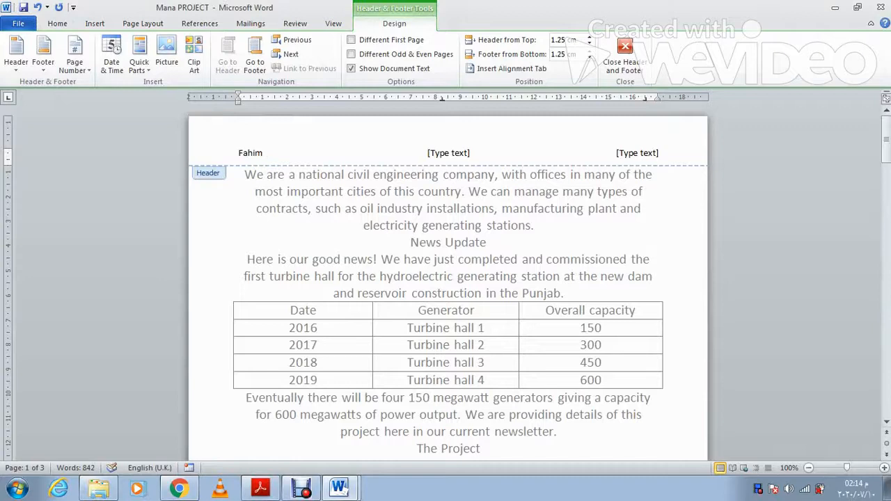
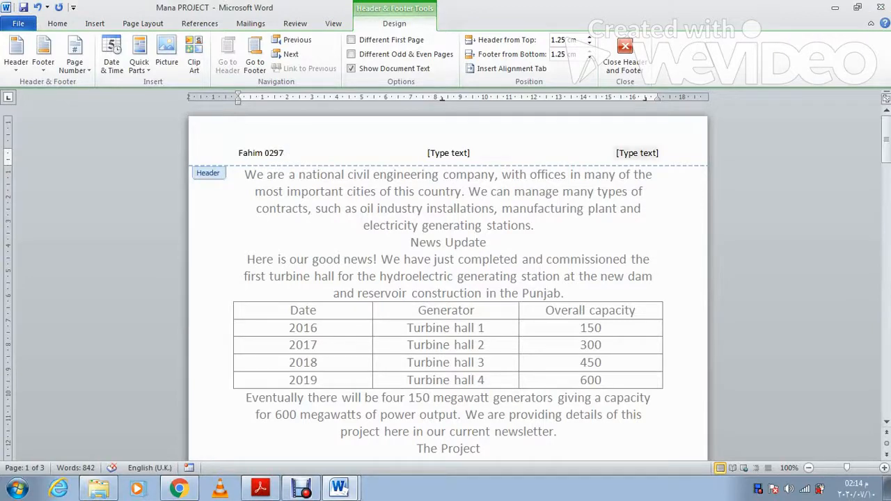
{"action": "left_click", "coordinate": [637, 153]}
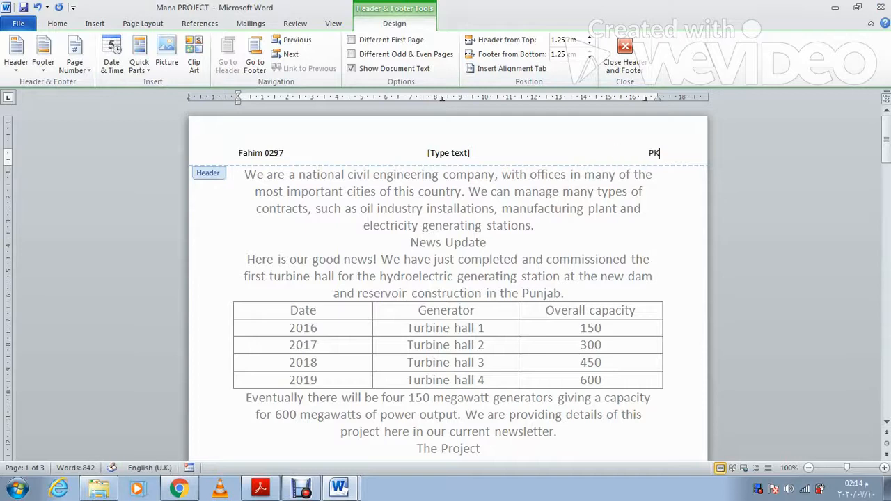
{"action": "left_click", "coordinate": [448, 152]}
{"action": "key", "text": "Delete"}
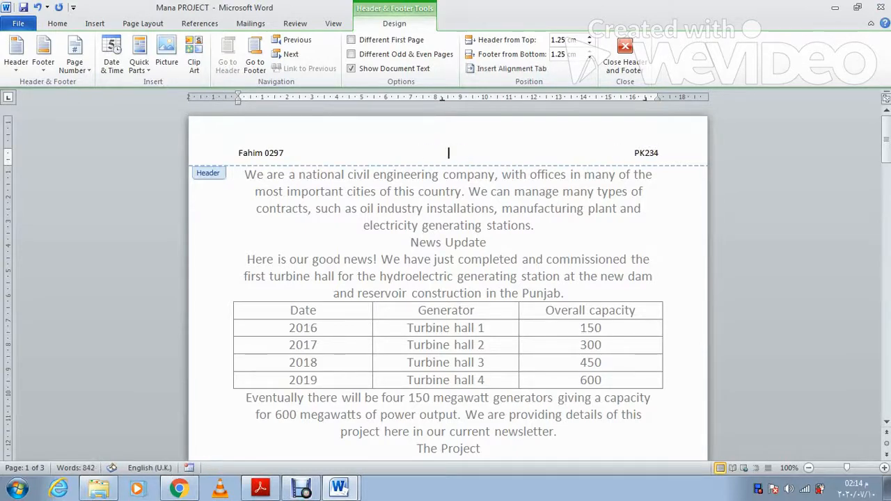
{"action": "left_click", "coordinate": [625, 52]}
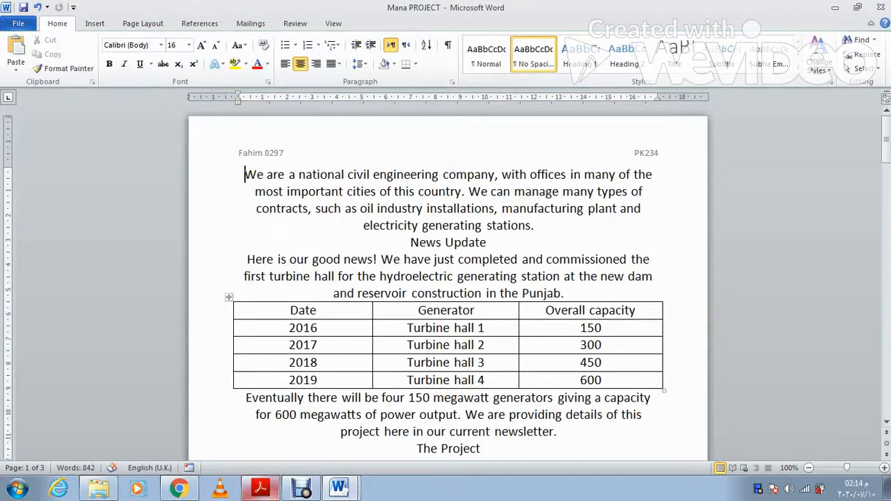
Step: Check Task 4 in the PDF, then add a Blank (Three Columns) footer to the newsletter
{"action": "left_click", "coordinate": [260, 487]}
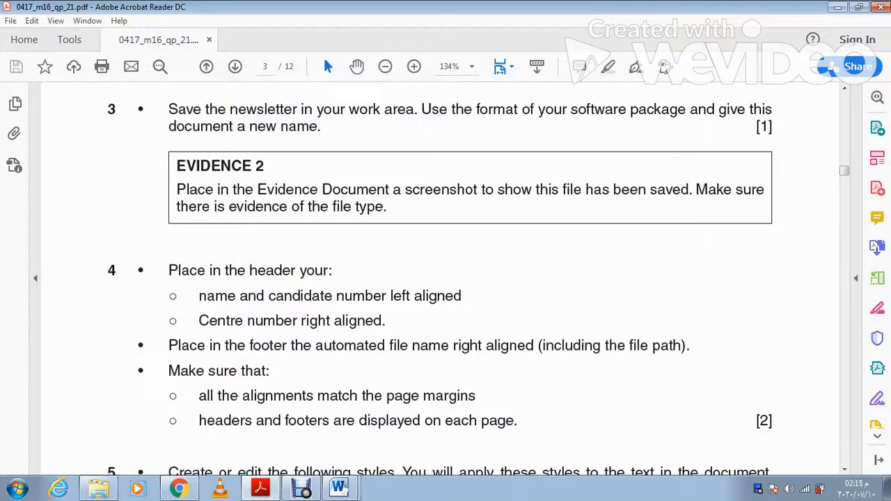
{"action": "scroll", "coordinate": [478, 288], "scroll_direction": "down", "scroll_amount": 1}
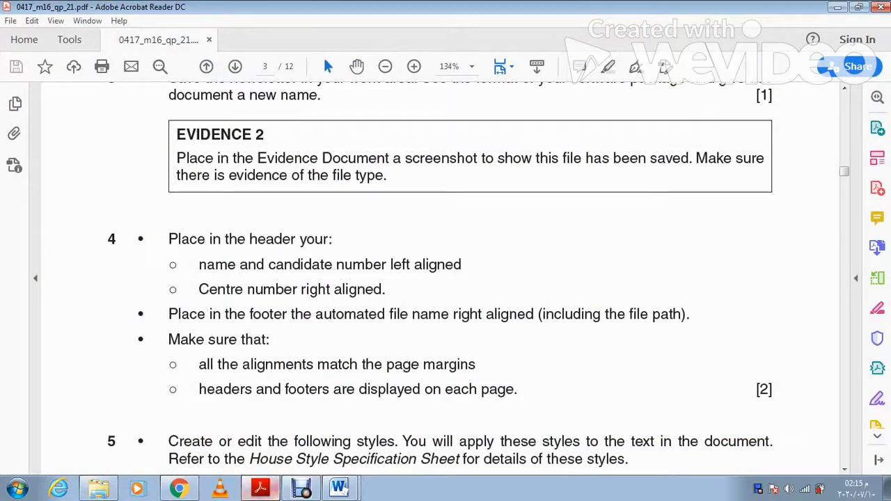
{"action": "key", "text": "alt+Tab"}
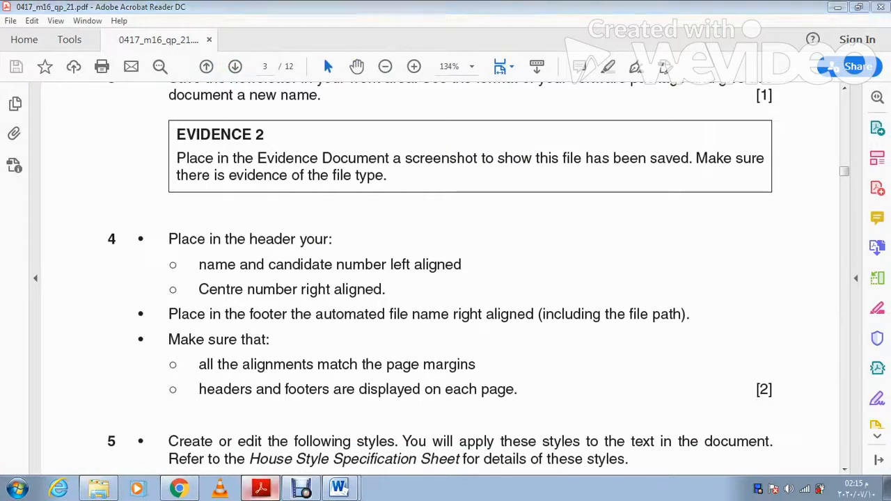
{"action": "scroll", "coordinate": [445, 278], "scroll_direction": "down", "scroll_amount": 1}
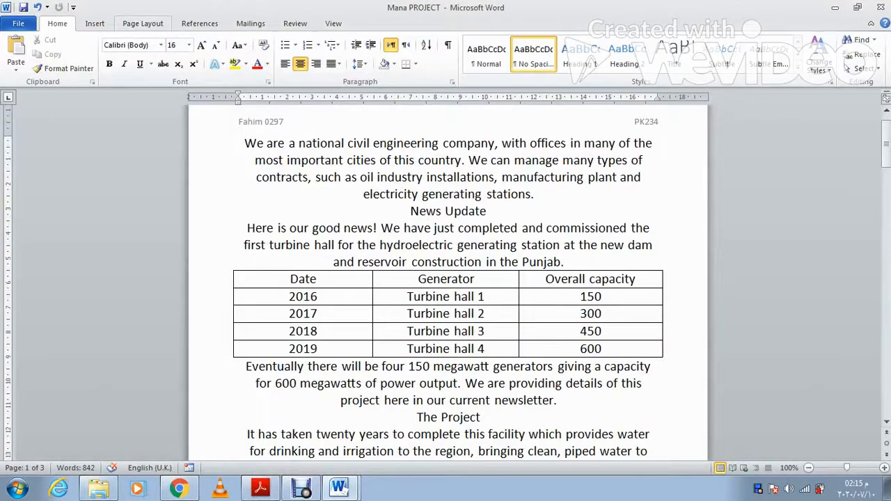
{"action": "left_click", "coordinate": [94, 23]}
{"action": "left_click", "coordinate": [487, 52]}
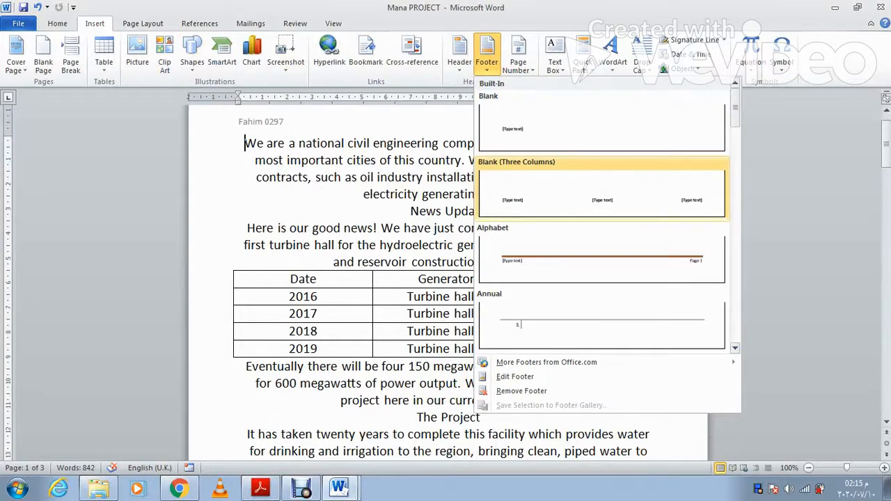
{"action": "left_click", "coordinate": [602, 189]}
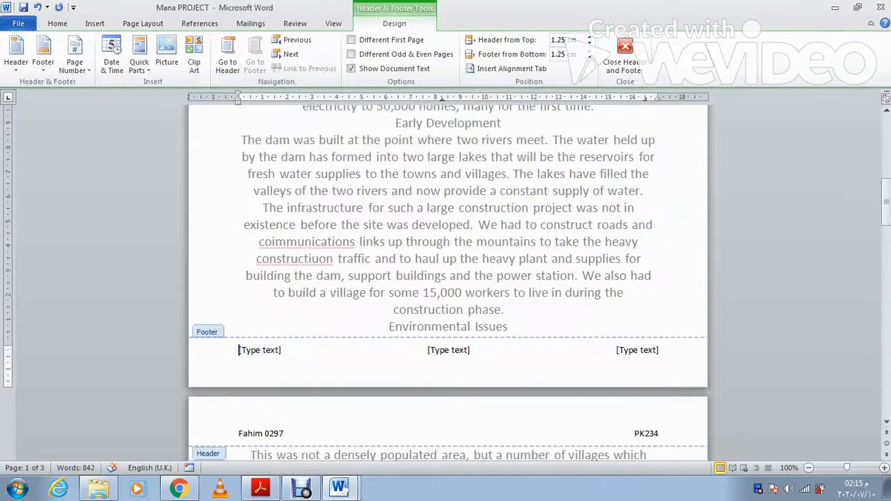
Step: Insert a FileName field with the full path into the right footer slot
{"action": "left_click", "coordinate": [636, 350]}
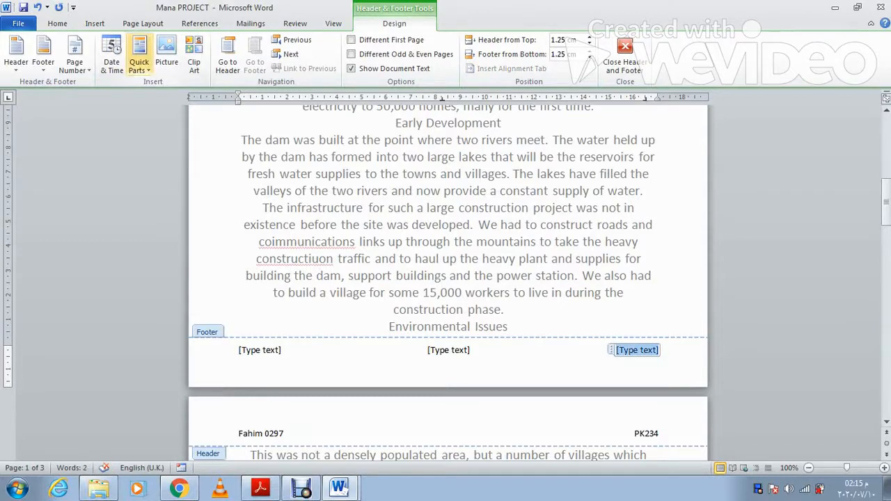
{"action": "left_click", "coordinate": [138, 61]}
{"action": "left_click", "coordinate": [159, 113]}
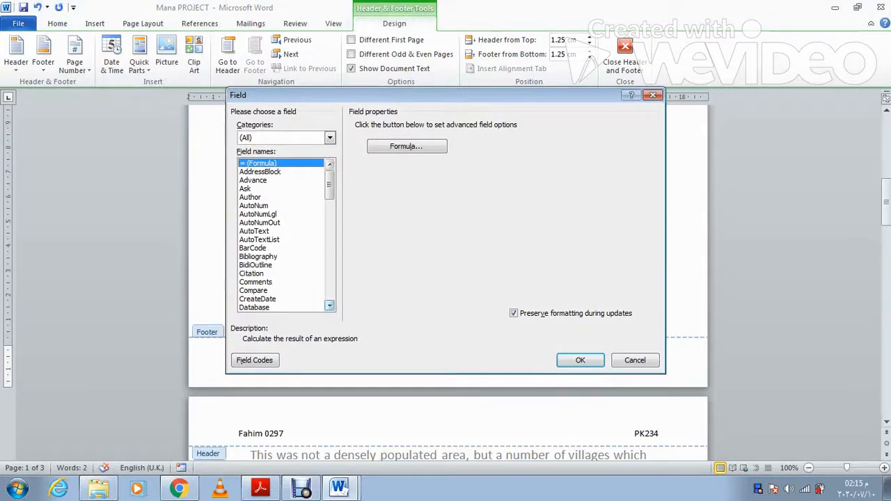
{"action": "left_click", "coordinate": [329, 306]}
{"action": "left_click", "coordinate": [329, 305]}
{"action": "left_click", "coordinate": [329, 305]}
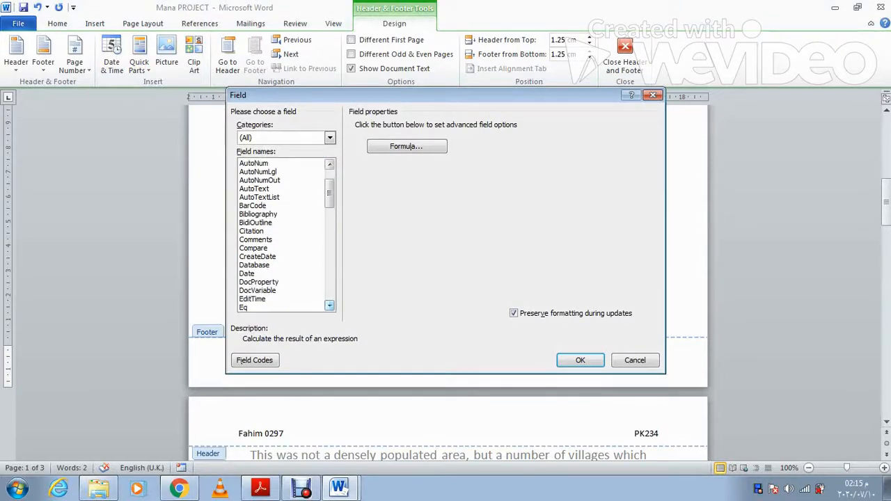
{"action": "left_click", "coordinate": [330, 305]}
{"action": "left_click", "coordinate": [253, 308]}
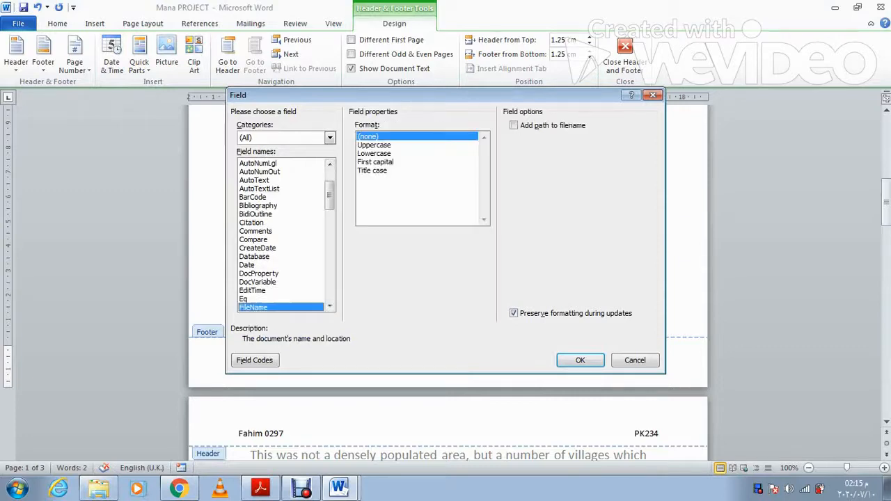
{"action": "left_click", "coordinate": [537, 125]}
{"action": "left_click", "coordinate": [580, 359]}
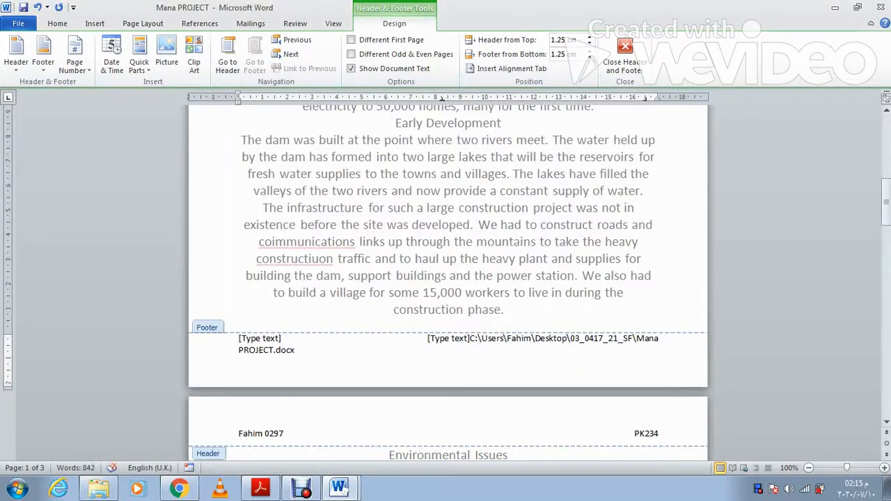
Step: Delete the left and middle [Type text] footer placeholders, leaving only the file path
{"action": "left_click", "coordinate": [260, 339]}
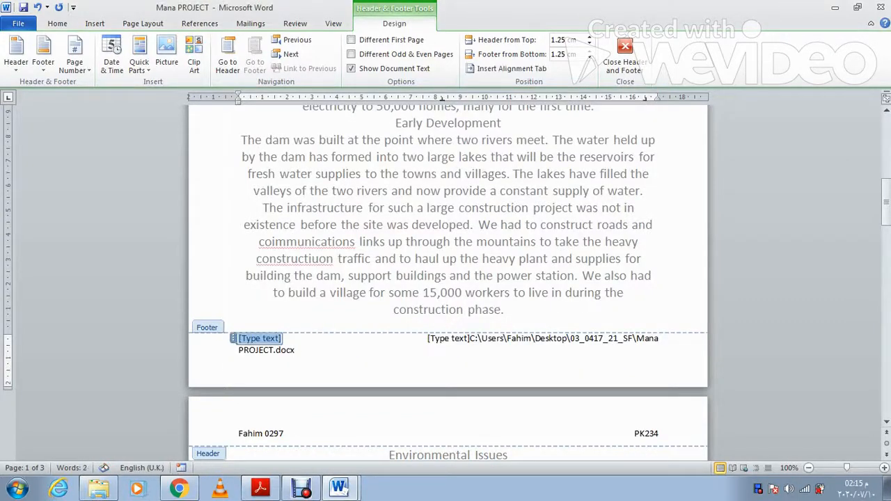
{"action": "key", "text": "Delete"}
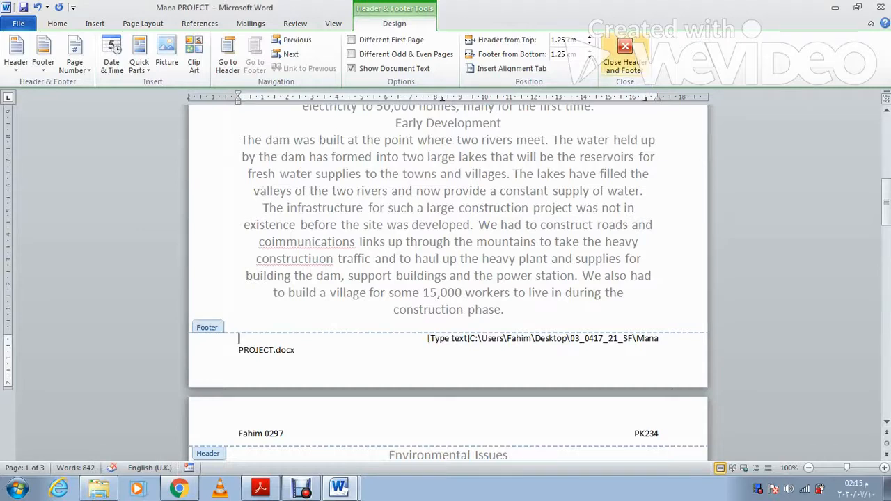
{"action": "left_click", "coordinate": [624, 59]}
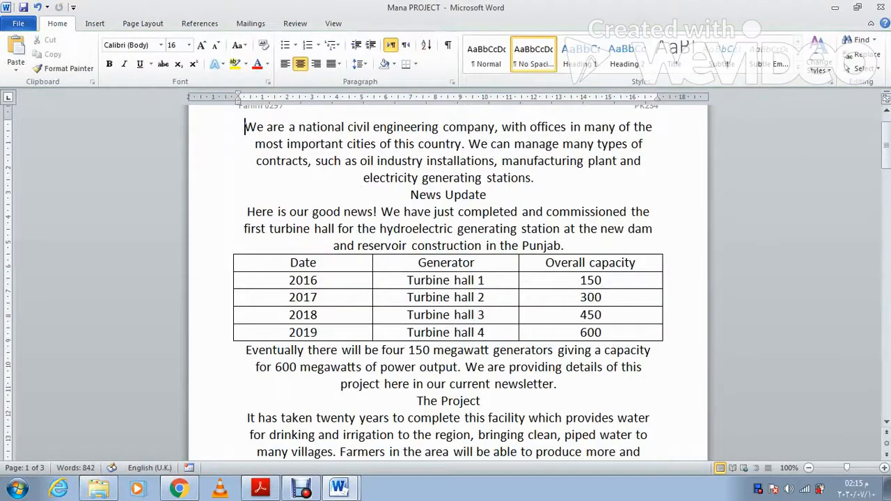
{"action": "scroll", "coordinate": [447, 278], "scroll_direction": "down", "scroll_amount": 10}
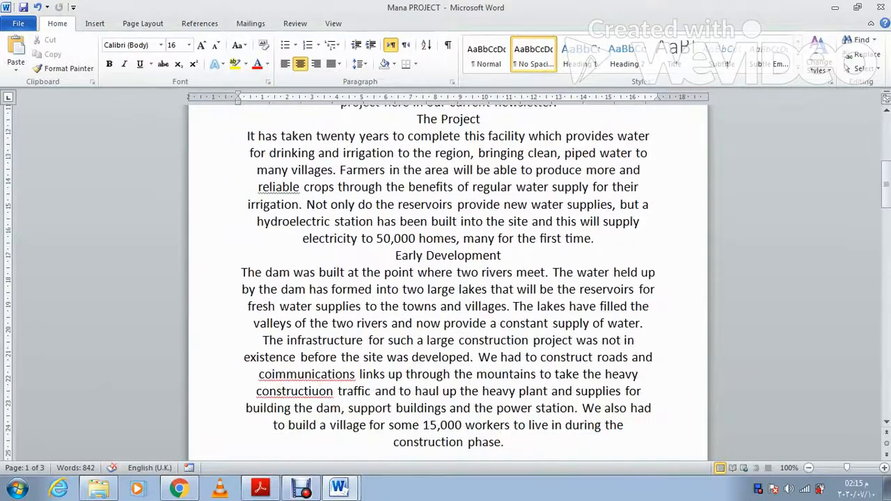
{"action": "double_click", "coordinate": [447, 346]}
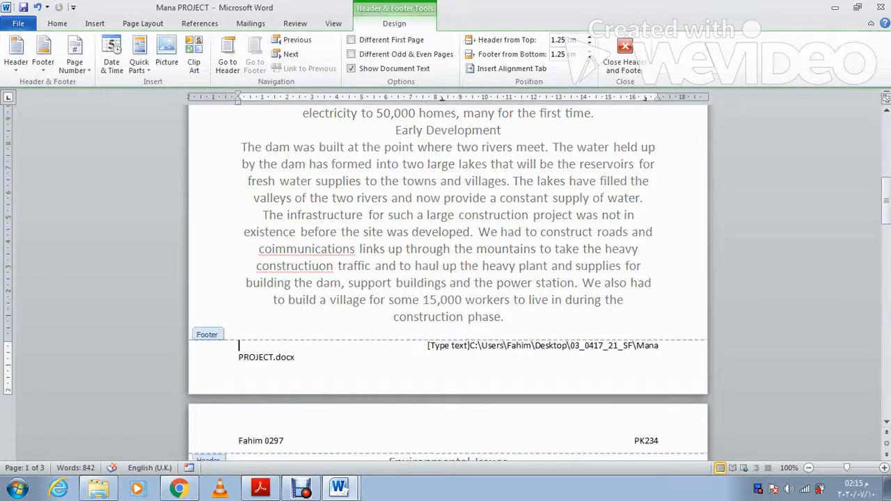
{"action": "left_click", "coordinate": [448, 346]}
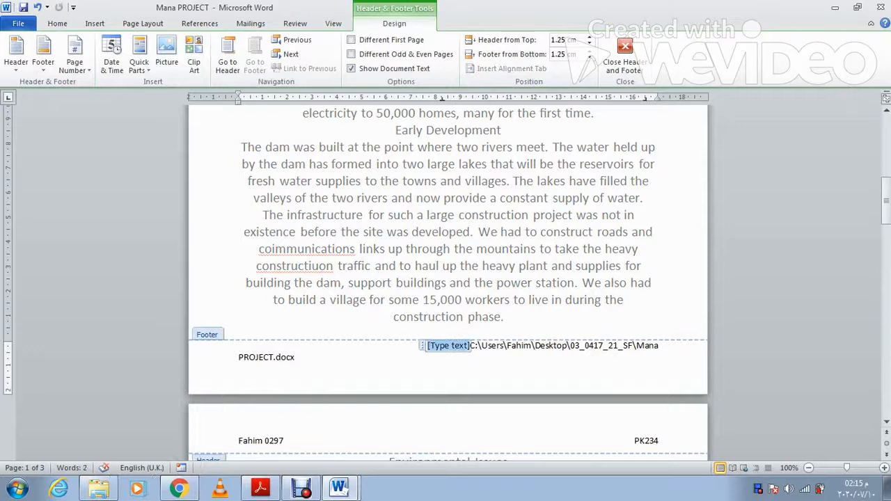
{"action": "key", "text": "Delete"}
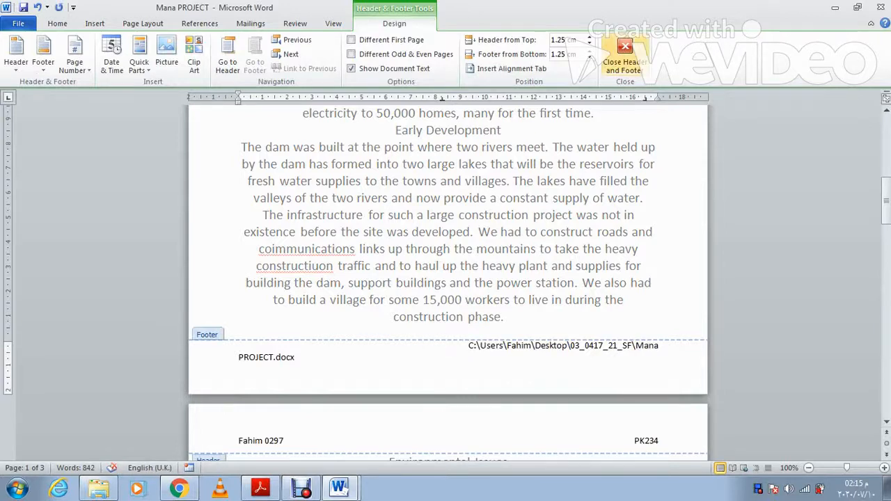
{"action": "left_click", "coordinate": [624, 55]}
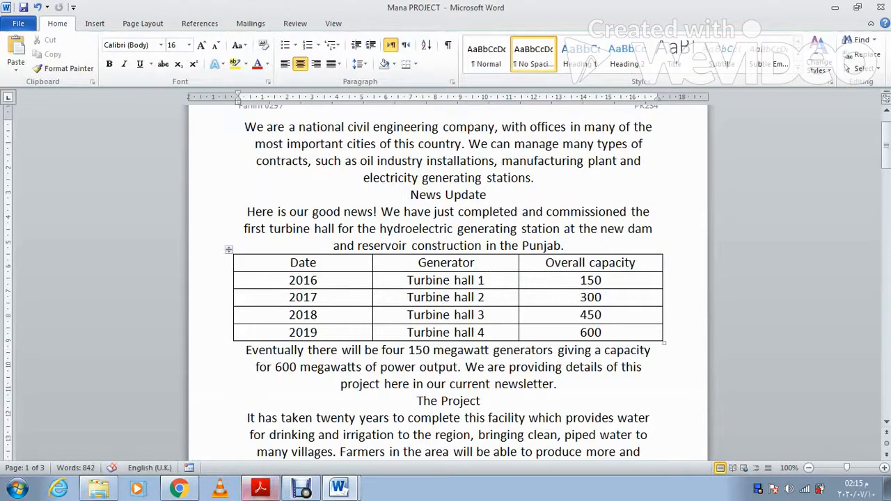
{"action": "left_click", "coordinate": [260, 487]}
{"action": "scroll", "coordinate": [478, 289], "scroll_direction": "down", "scroll_amount": 1}
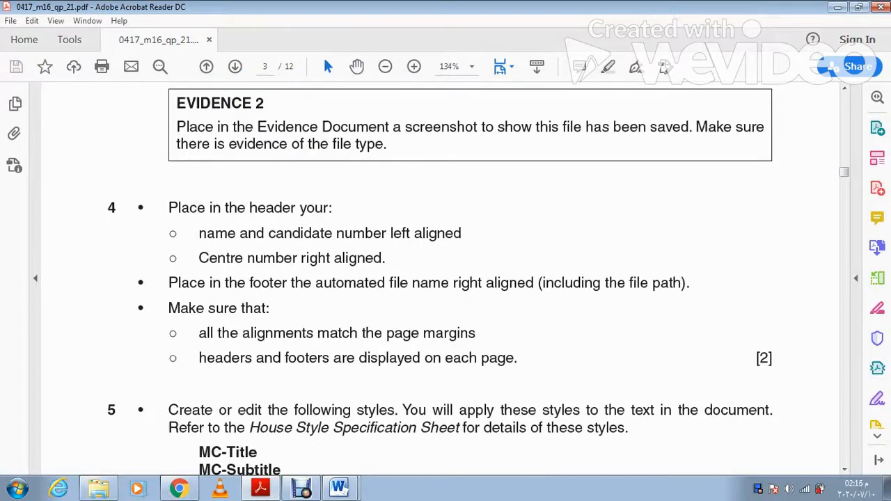
Step: Scroll the exam paper to the House Style Specification Sheet and highlight the MC-Title entry
{"action": "left_click", "coordinate": [261, 487]}
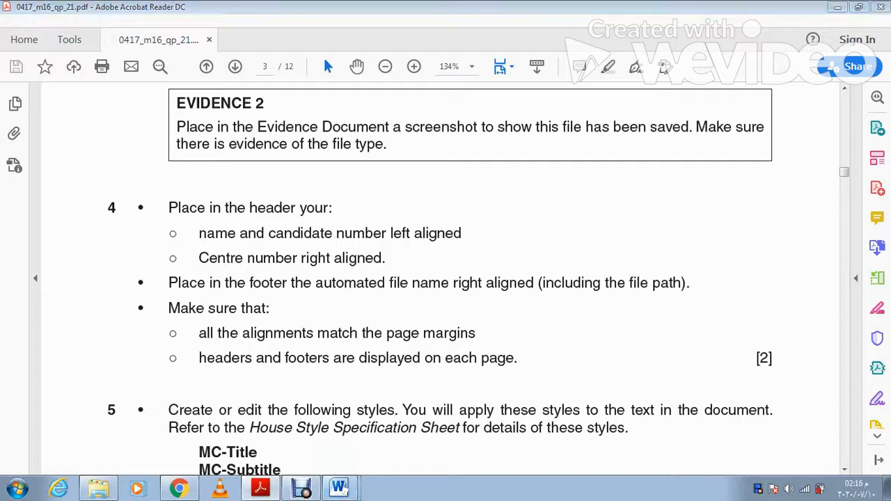
{"action": "scroll", "coordinate": [447, 282], "scroll_direction": "up", "scroll_amount": 2}
{"action": "scroll", "coordinate": [448, 282], "scroll_direction": "down", "scroll_amount": 18}
{"action": "scroll", "coordinate": [448, 282], "scroll_direction": "down", "scroll_amount": 10}
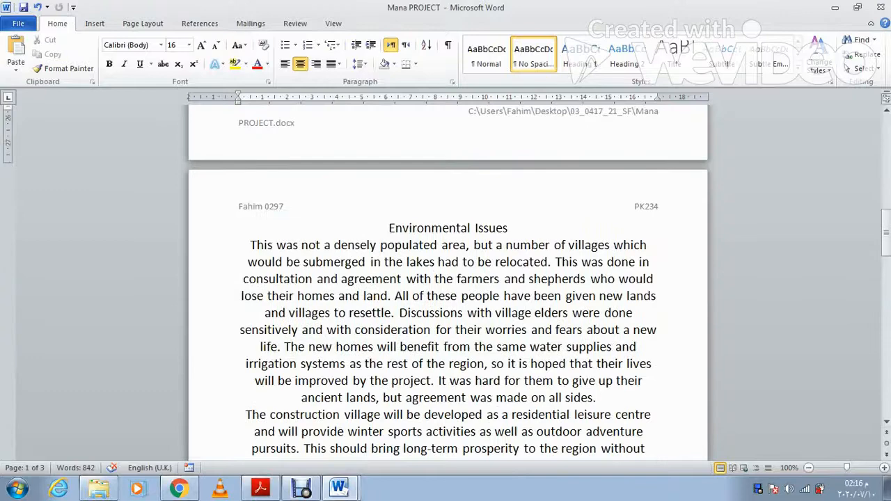
{"action": "scroll", "coordinate": [448, 282], "scroll_direction": "down", "scroll_amount": 5}
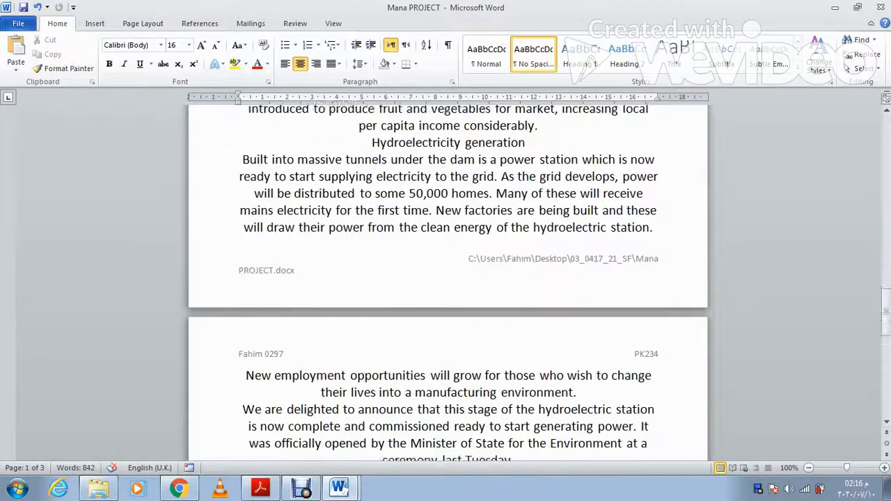
{"action": "left_click", "coordinate": [263, 488]}
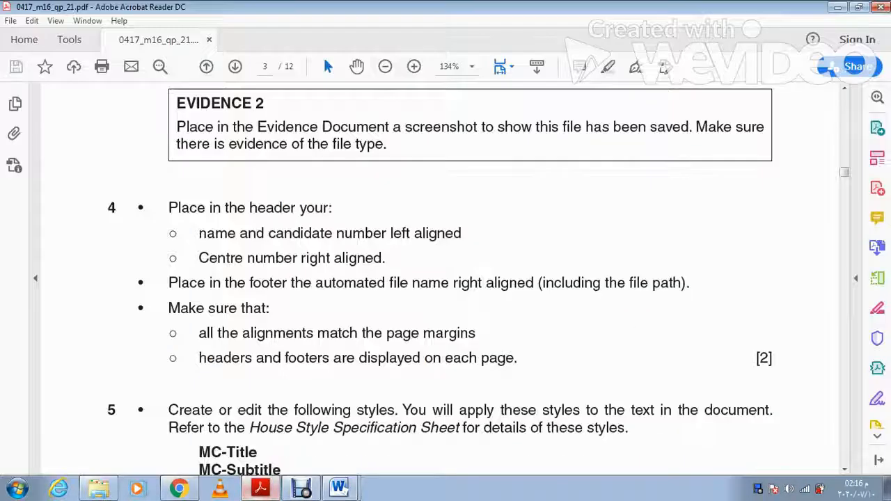
{"action": "scroll", "coordinate": [445, 278], "scroll_direction": "down", "scroll_amount": 2}
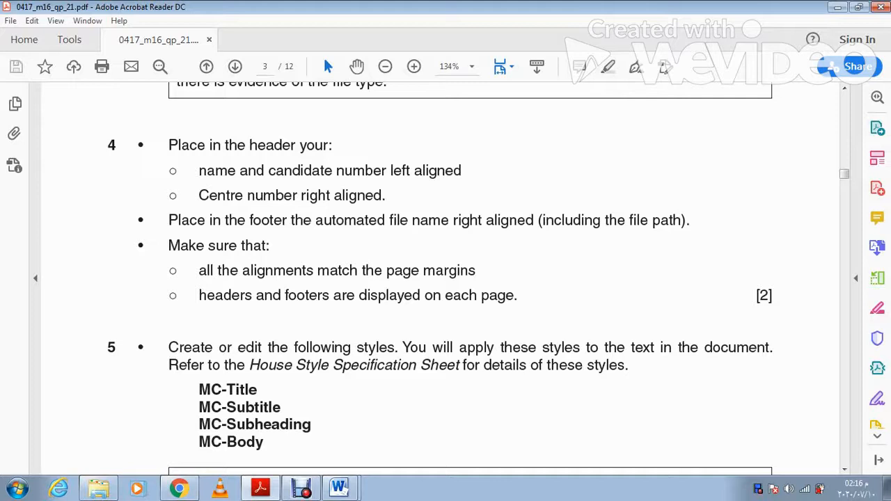
{"action": "scroll", "coordinate": [445, 279], "scroll_direction": "down", "scroll_amount": 3}
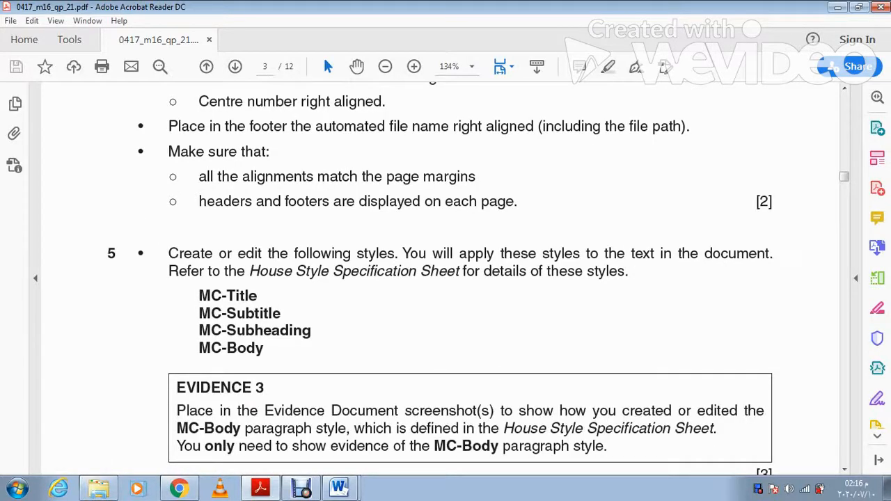
{"action": "scroll", "coordinate": [445, 278], "scroll_direction": "up", "scroll_amount": 20}
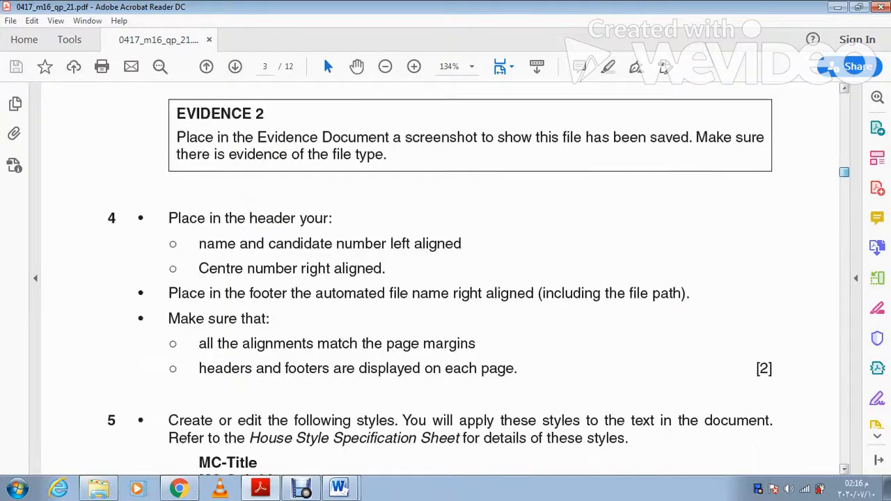
{"action": "scroll", "coordinate": [445, 278], "scroll_direction": "down", "scroll_amount": 10}
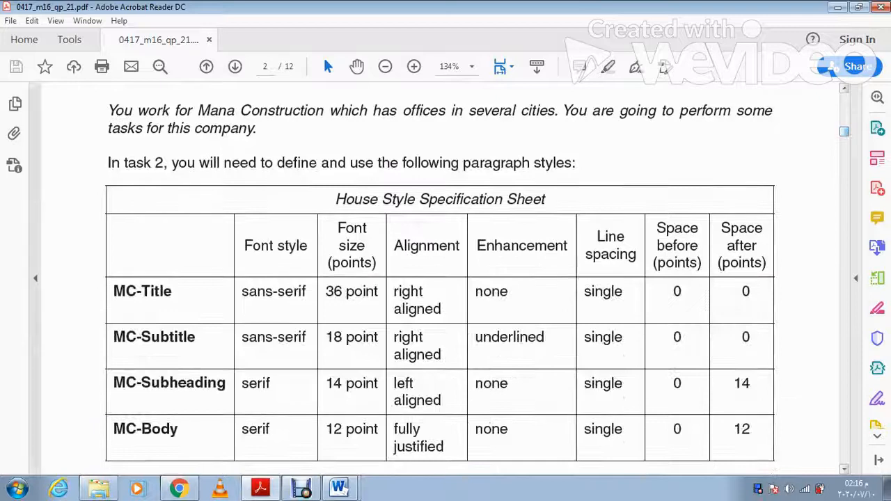
{"action": "left_click_drag", "start_coordinate": [173, 292], "coordinate": [113, 292]}
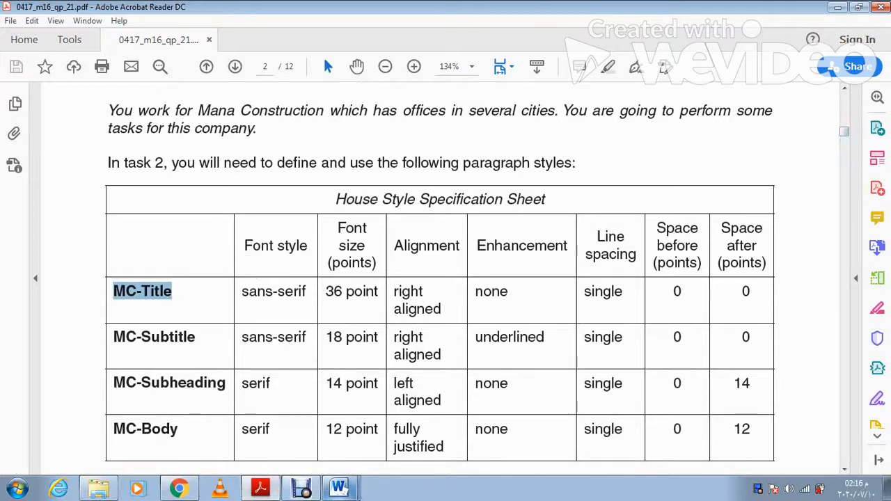
{"action": "left_click", "coordinate": [339, 488]}
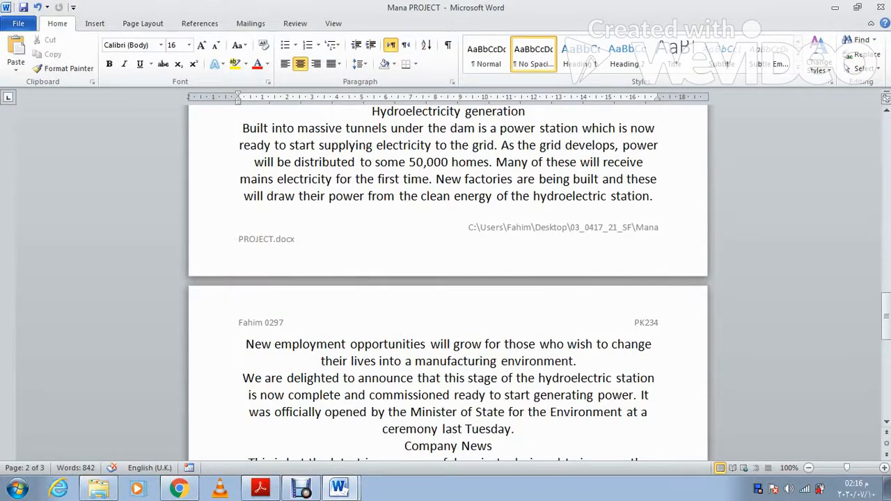
Step: Start a new quick style named 'MC-Title' and open its full formatting settings
{"action": "left_click", "coordinate": [797, 69]}
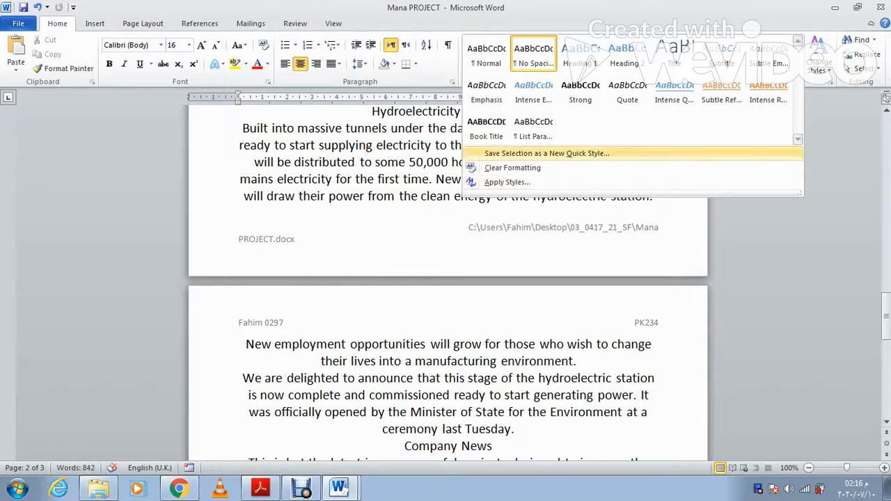
{"action": "left_click", "coordinate": [546, 153]}
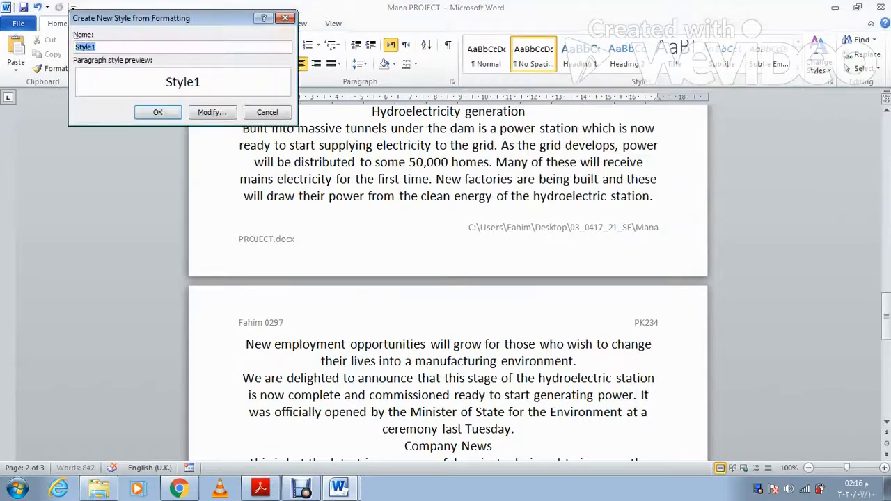
{"action": "type", "text": "MC-Title"}
{"action": "left_click", "coordinate": [212, 112]}
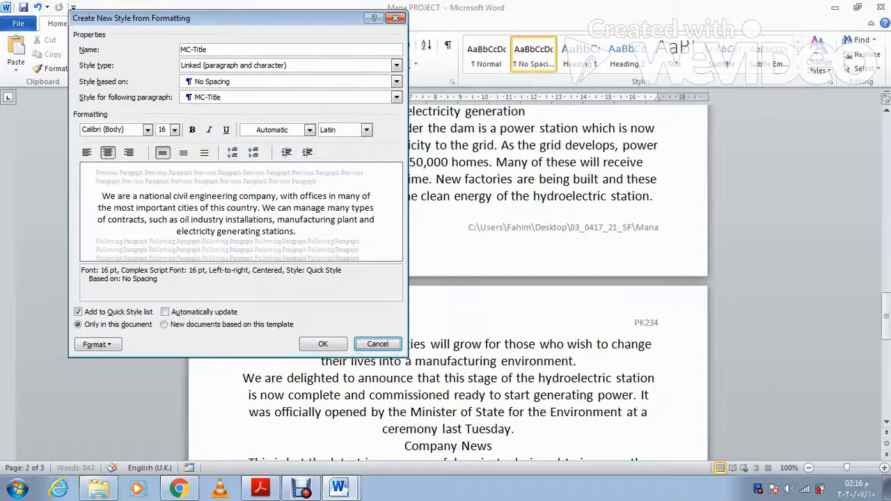
{"action": "left_click", "coordinate": [260, 488]}
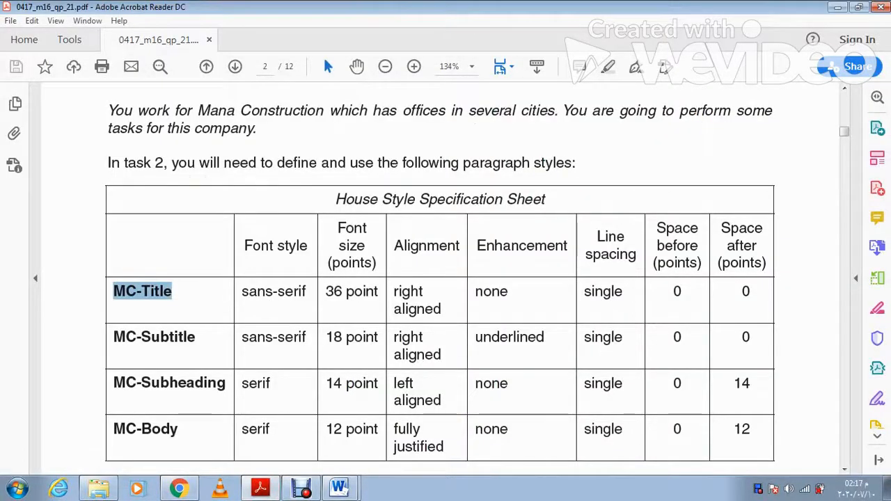
{"action": "left_click", "coordinate": [339, 488]}
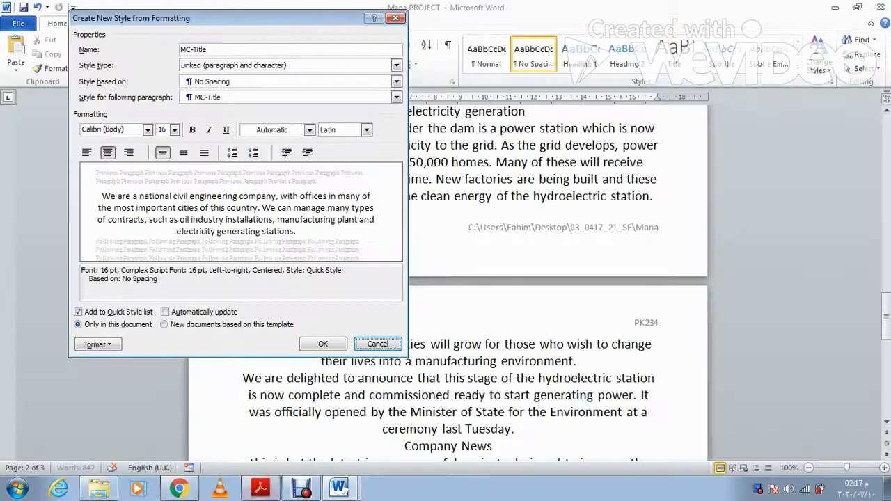
Step: Set the MC-Title font to Arial, 36 pt
{"action": "left_click", "coordinate": [147, 130]}
{"action": "left_click", "coordinate": [108, 230]}
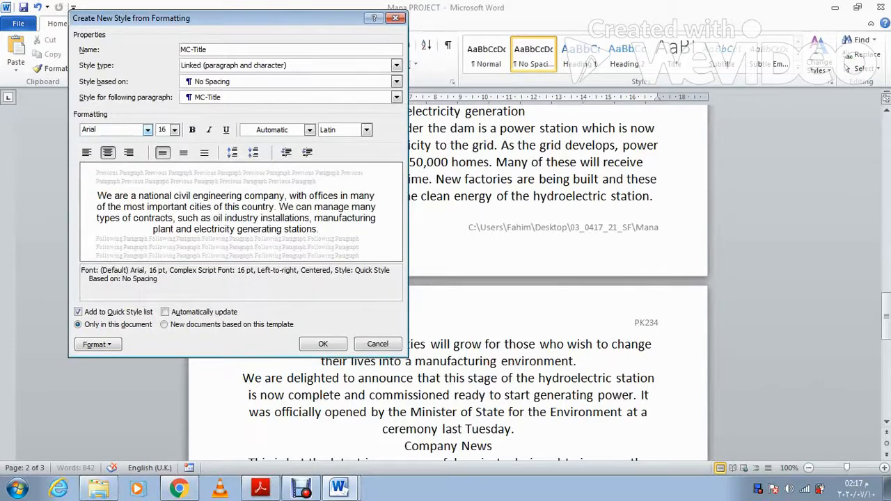
{"action": "left_click", "coordinate": [174, 129]}
{"action": "left_click", "coordinate": [172, 234]}
{"action": "left_click", "coordinate": [172, 233]}
{"action": "left_click", "coordinate": [172, 234]}
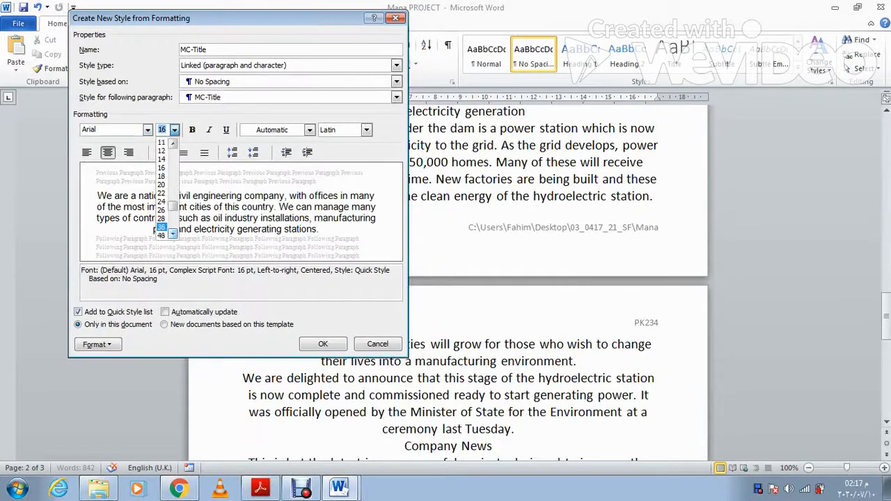
{"action": "left_click", "coordinate": [161, 209]}
{"action": "left_click", "coordinate": [174, 129]}
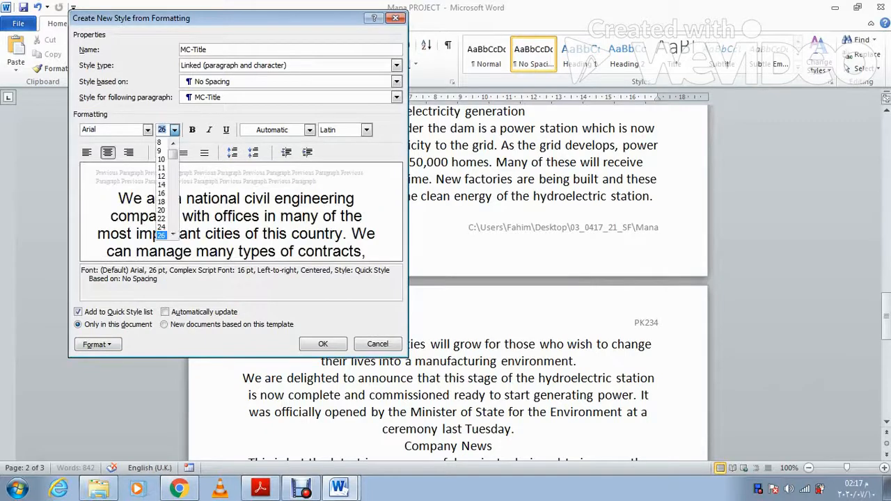
{"action": "left_click", "coordinate": [173, 234]}
{"action": "left_click", "coordinate": [172, 233]}
{"action": "left_click", "coordinate": [173, 234]}
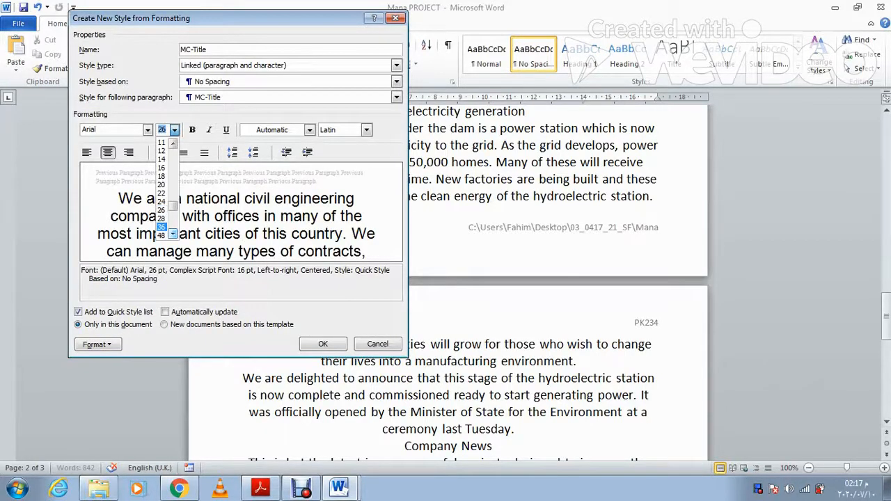
{"action": "left_click", "coordinate": [162, 227]}
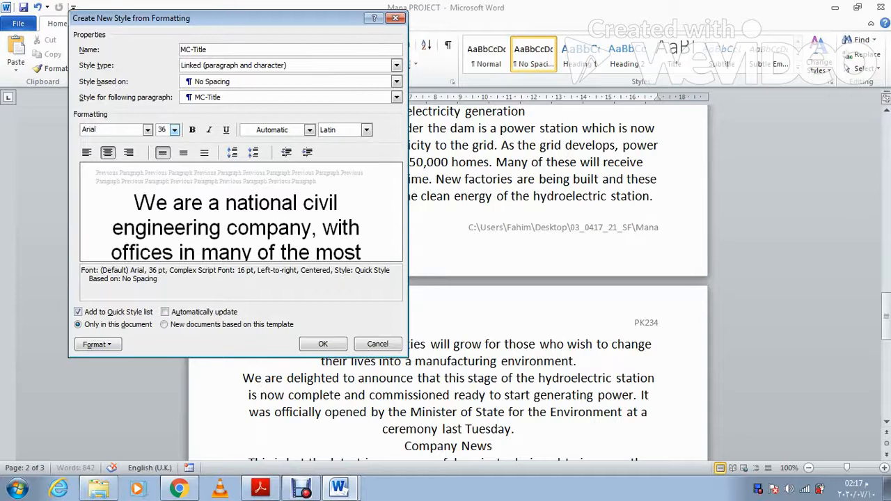
Step: Make MC-Title right aligned with 0 pt, single-line paragraph spacing, and save the style
{"action": "left_click", "coordinate": [261, 487]}
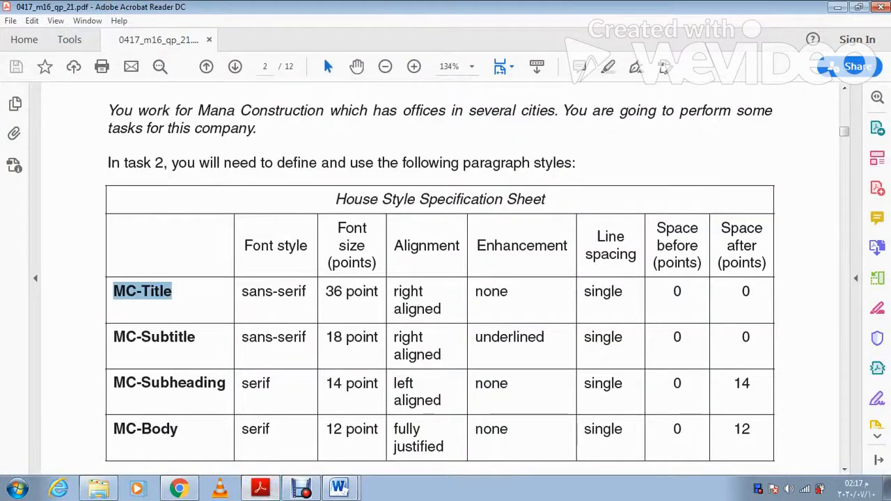
{"action": "left_click", "coordinate": [260, 488]}
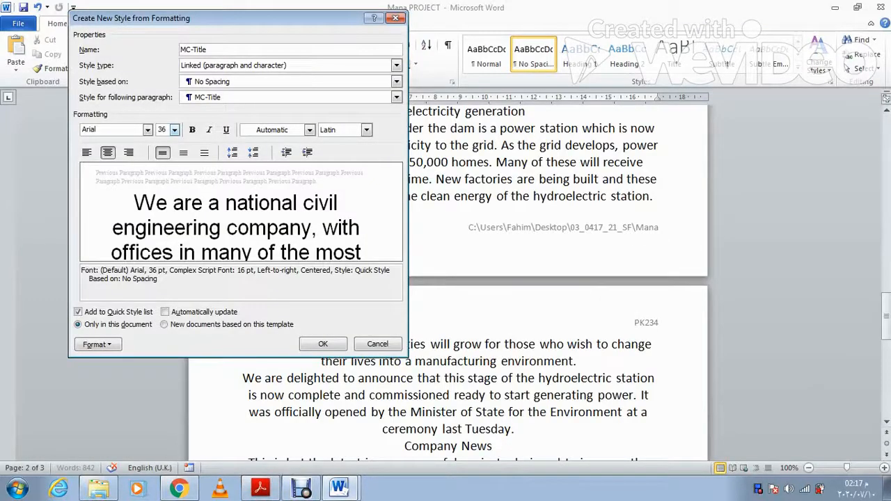
{"action": "left_click", "coordinate": [129, 152]}
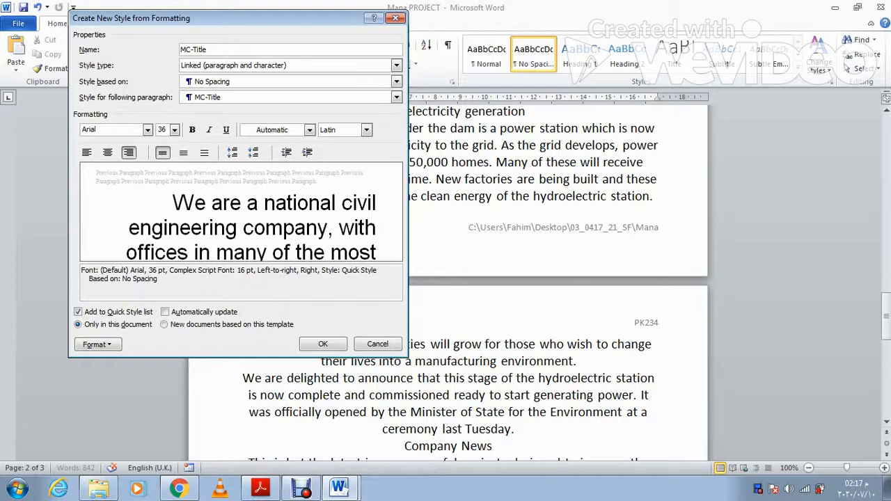
{"action": "left_click", "coordinate": [98, 343]}
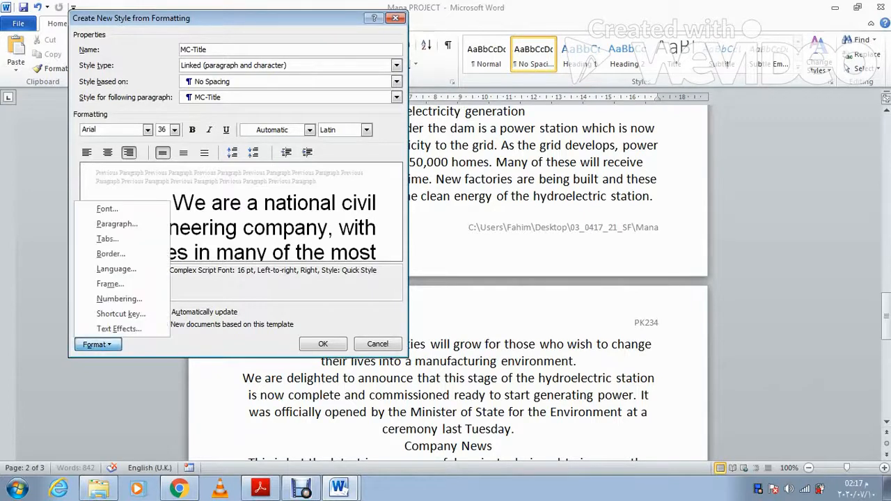
{"action": "left_click", "coordinate": [117, 224]}
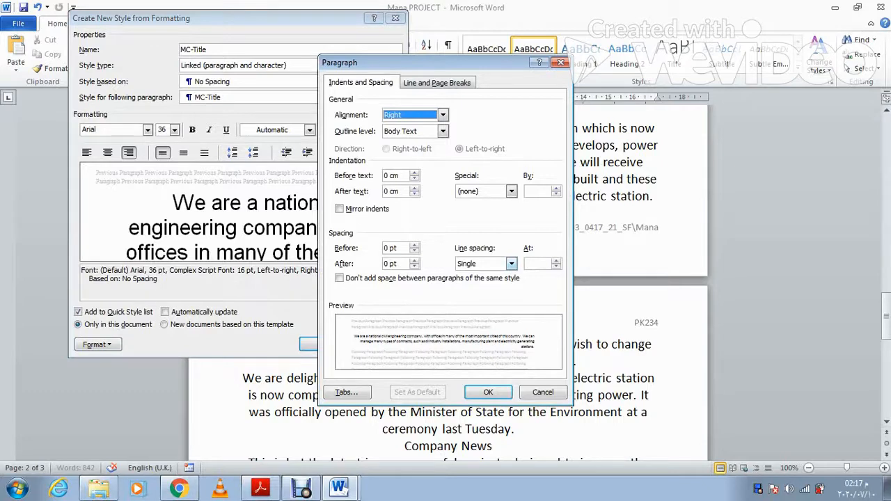
{"action": "left_click", "coordinate": [260, 487]}
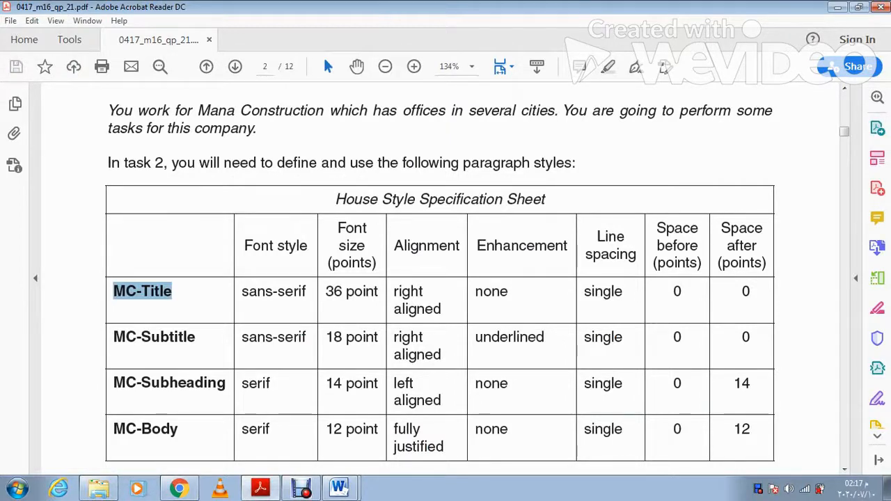
{"action": "left_click", "coordinate": [340, 488]}
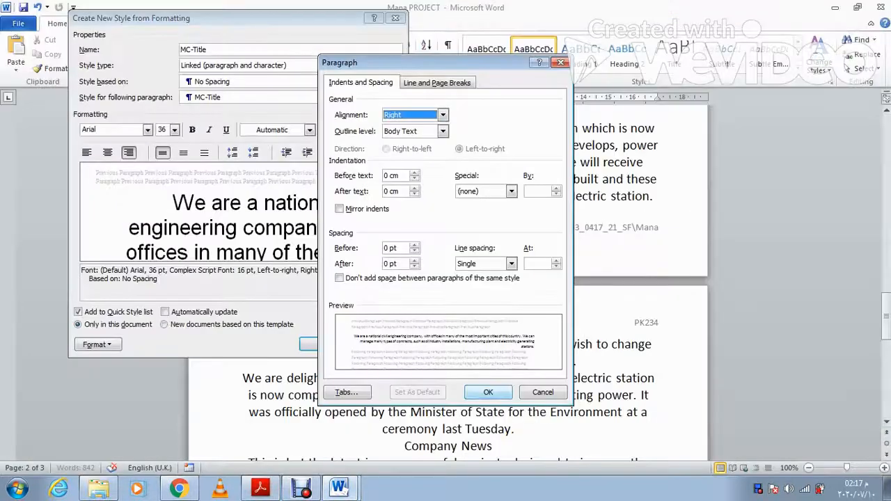
{"action": "left_click", "coordinate": [487, 392]}
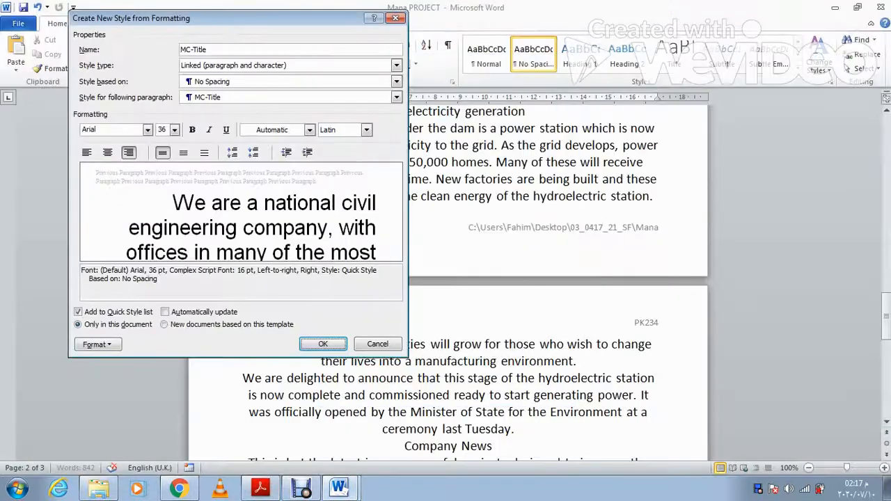
{"action": "key", "text": "Return"}
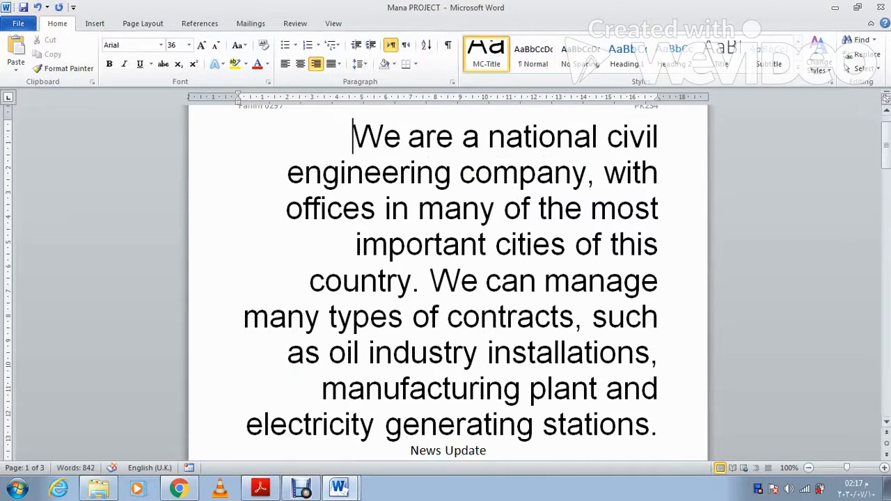
Step: Start a new quick style named 'MC-Subtitle', copying the name from the specification sheet
{"action": "left_click", "coordinate": [800, 74]}
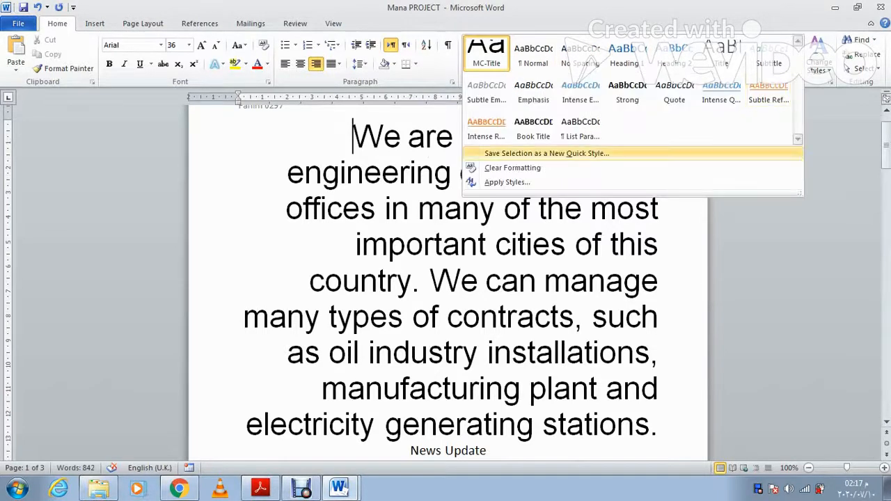
{"action": "left_click", "coordinate": [550, 152]}
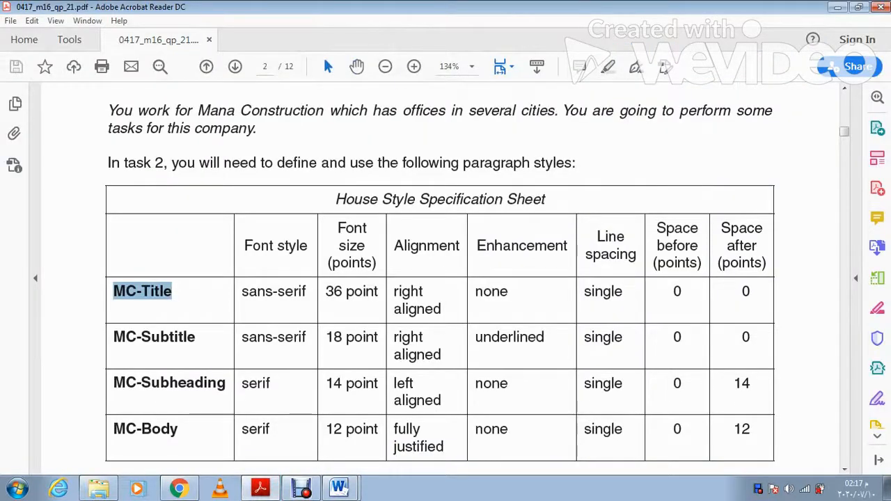
{"action": "left_click", "coordinate": [195, 337]}
{"action": "left_click_drag", "start_coordinate": [196, 337], "coordinate": [109, 111]}
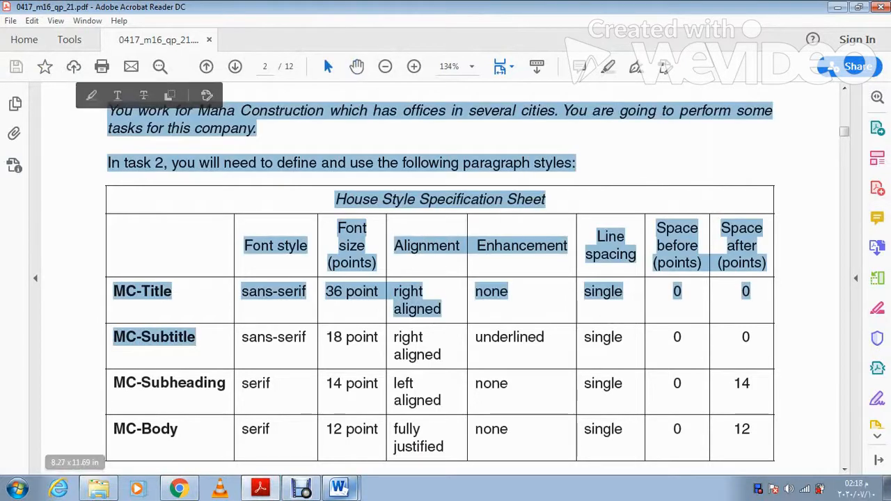
{"action": "left_click", "coordinate": [439, 355]}
{"action": "left_click_drag", "start_coordinate": [195, 337], "coordinate": [113, 336]}
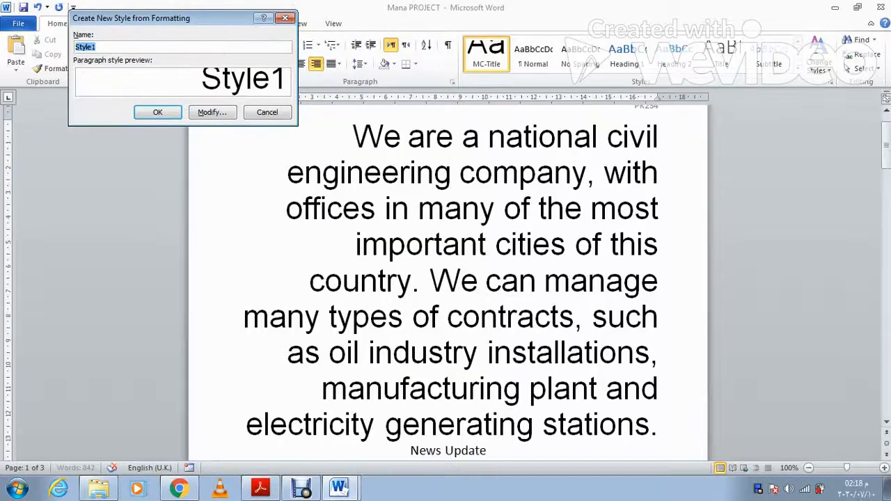
{"action": "type", "text": "MC-Subtitle"}
{"action": "left_click", "coordinate": [211, 112]}
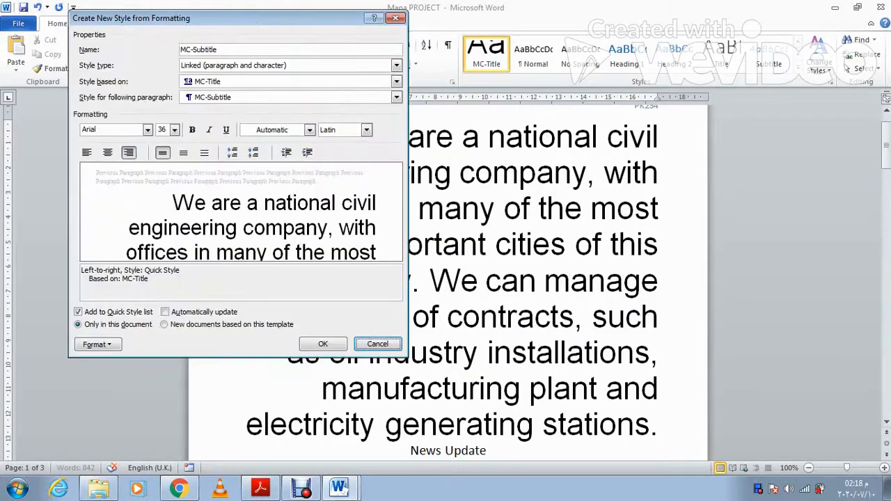
Step: Give MC-Subtitle 18 pt underlined text, confirm its 0 pt paragraph spacing, and save it
{"action": "key", "text": "alt+Tab"}
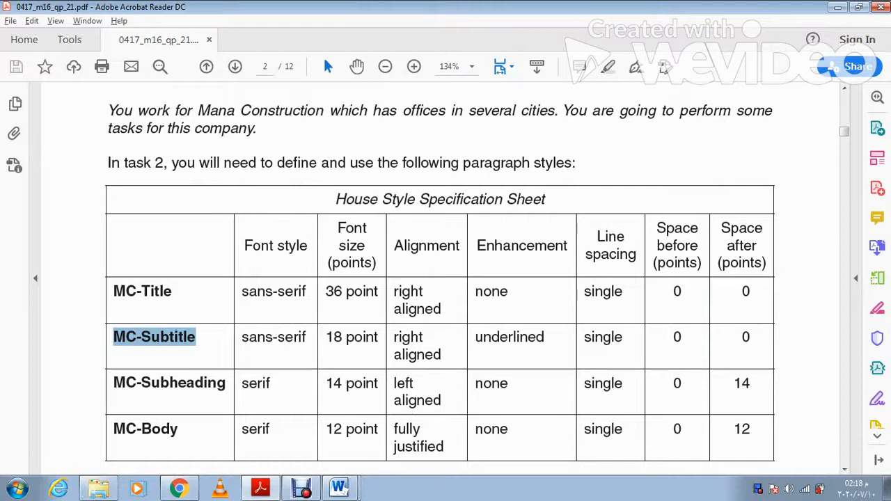
{"action": "key", "text": "alt+Tab"}
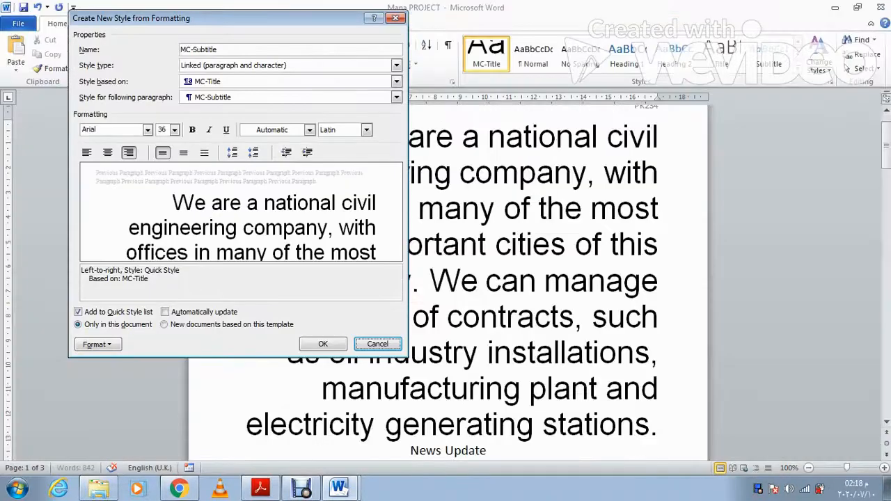
{"action": "left_click", "coordinate": [174, 129]}
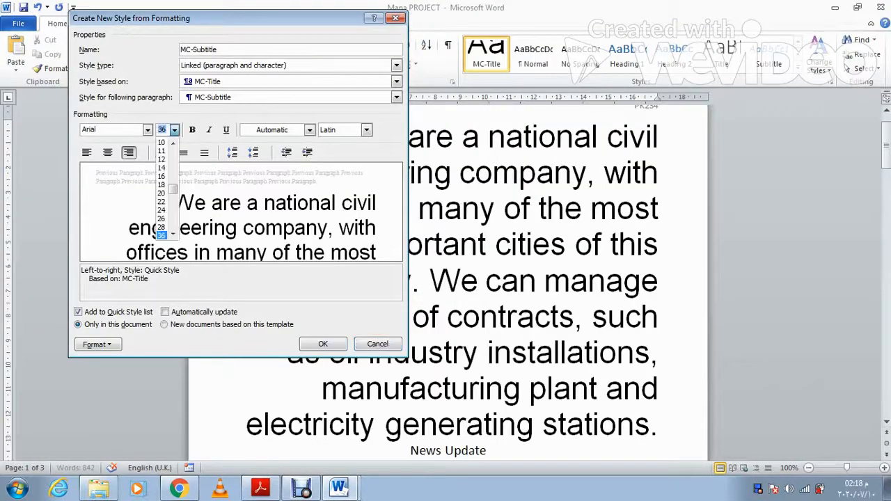
{"action": "left_click", "coordinate": [161, 184]}
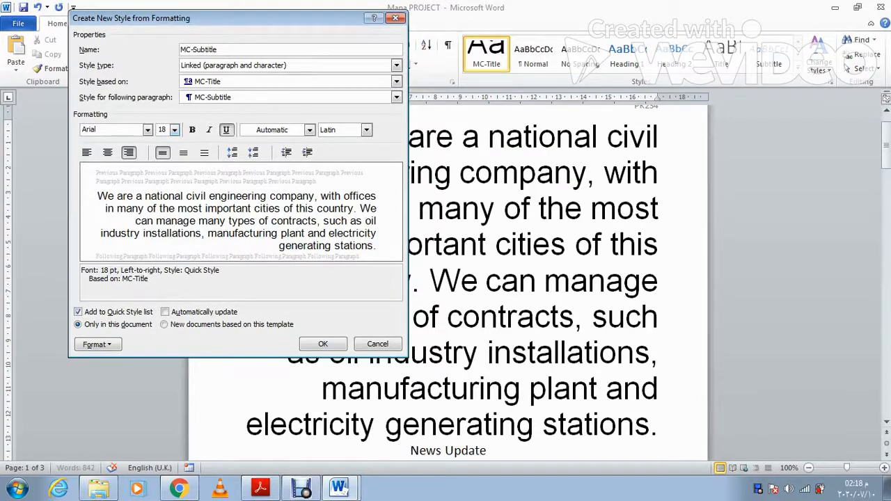
{"action": "left_click", "coordinate": [226, 130]}
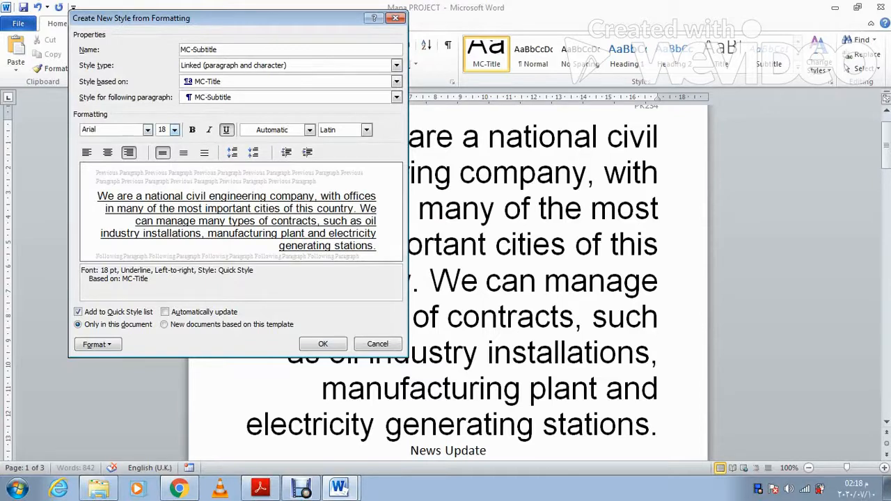
{"action": "left_click", "coordinate": [260, 487]}
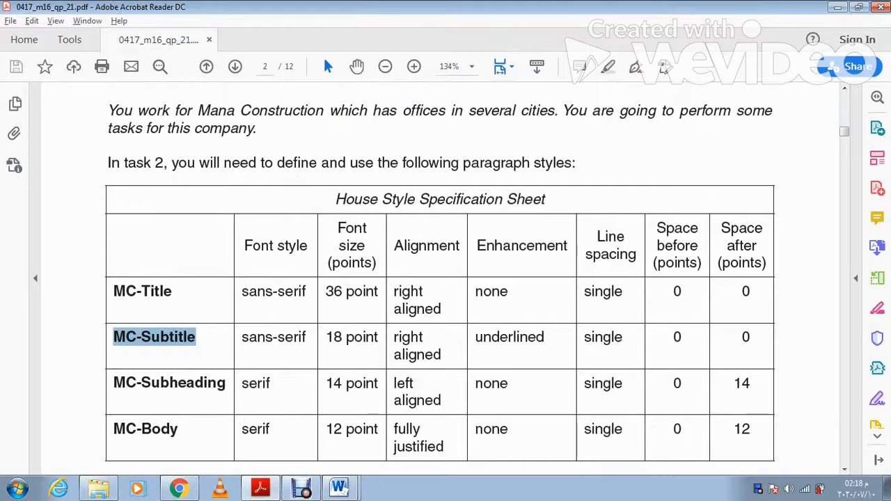
{"action": "left_click", "coordinate": [260, 487]}
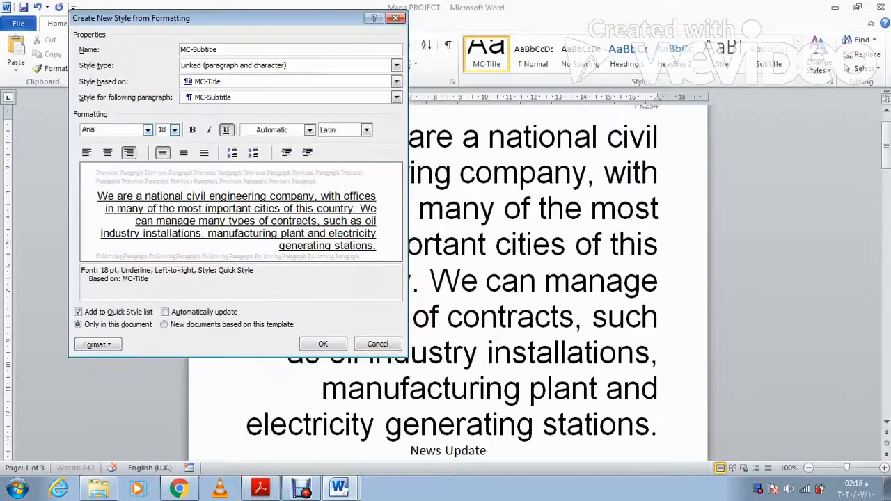
{"action": "left_click", "coordinate": [97, 344]}
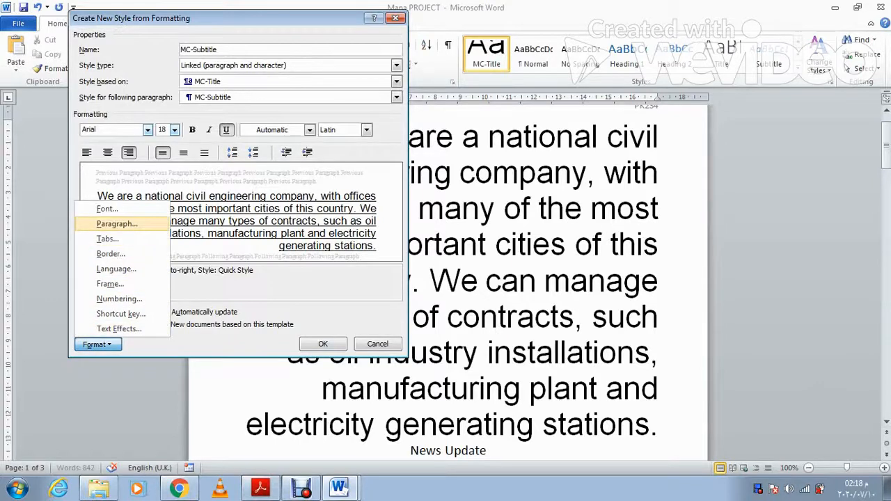
{"action": "left_click", "coordinate": [104, 223]}
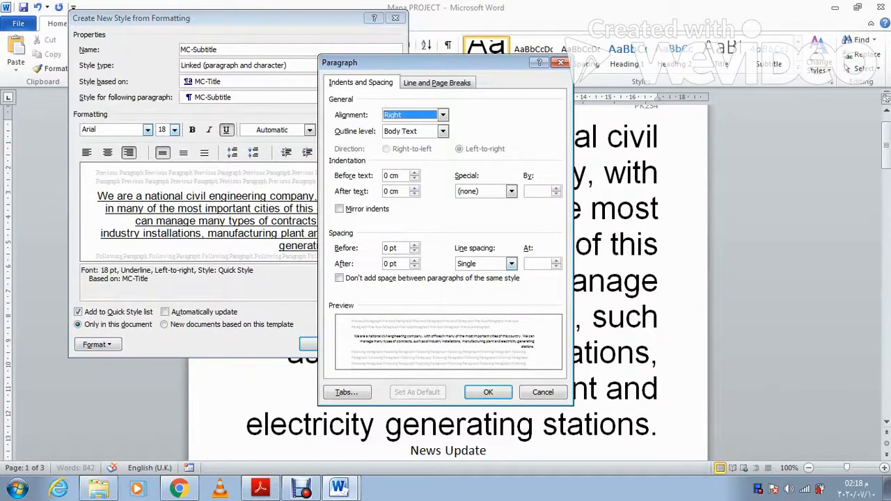
{"action": "key", "text": "Return"}
{"action": "key", "text": "Return"}
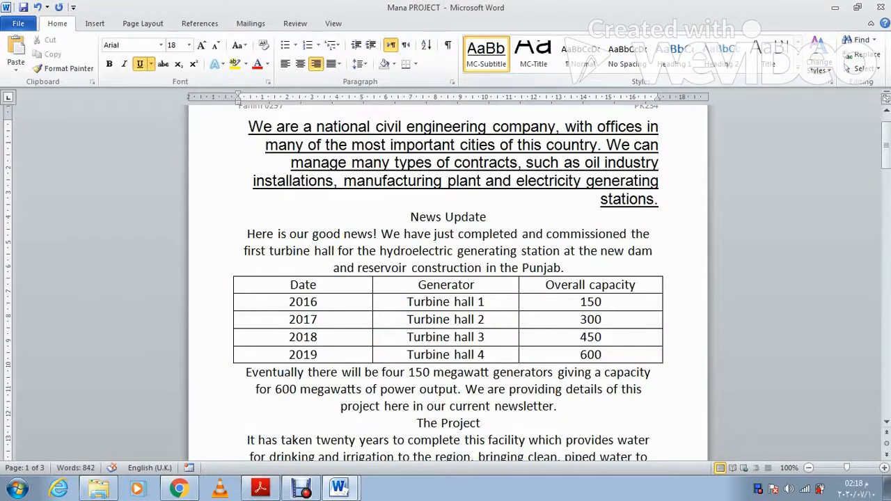
Step: Copy the name 'MC-Subheading' from the specification sheet and start a new quick style with it
{"action": "left_click", "coordinate": [260, 487]}
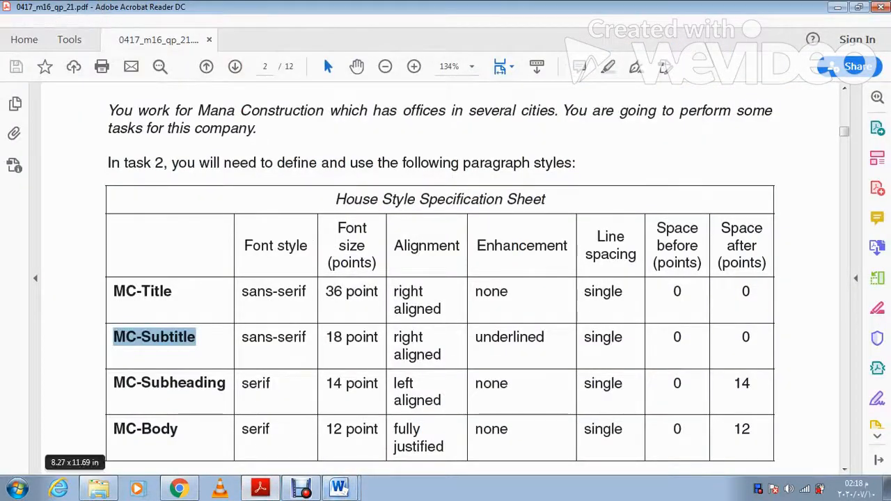
{"action": "left_click_drag", "start_coordinate": [227, 383], "coordinate": [113, 383]}
{"action": "key", "text": "ctrl+c"}
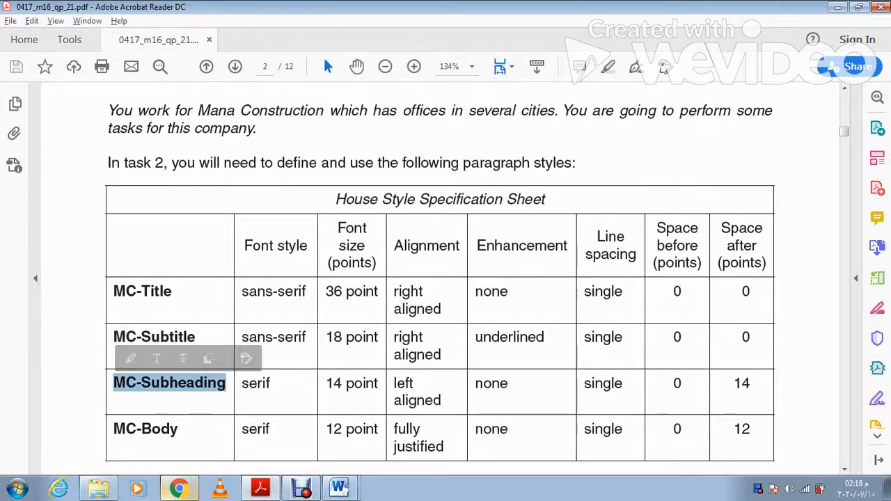
{"action": "key", "text": "alt+Tab"}
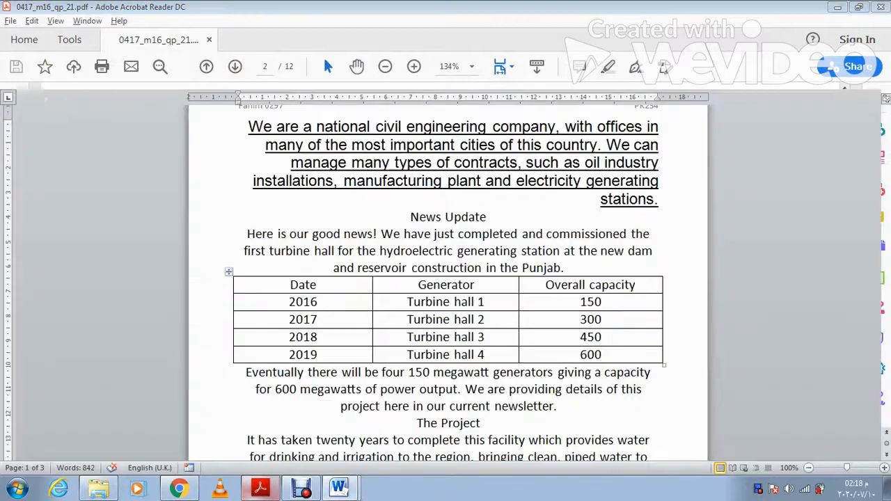
{"action": "left_click", "coordinate": [797, 68]}
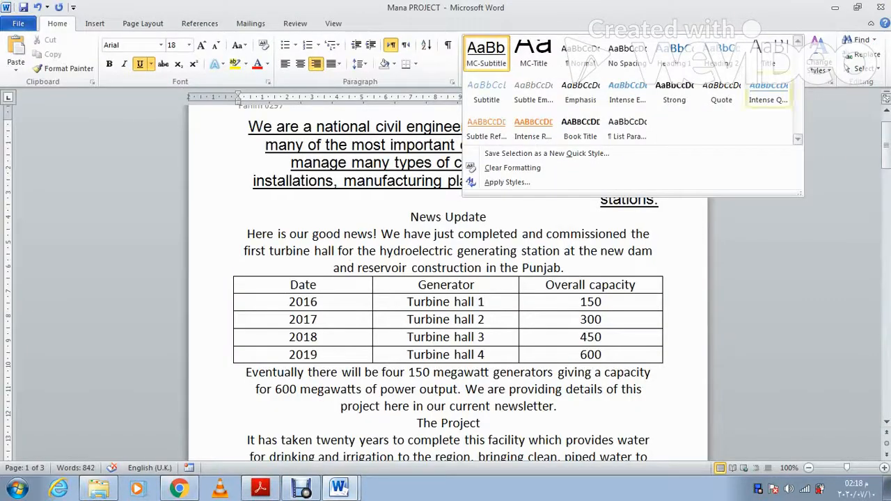
{"action": "left_click", "coordinate": [546, 153]}
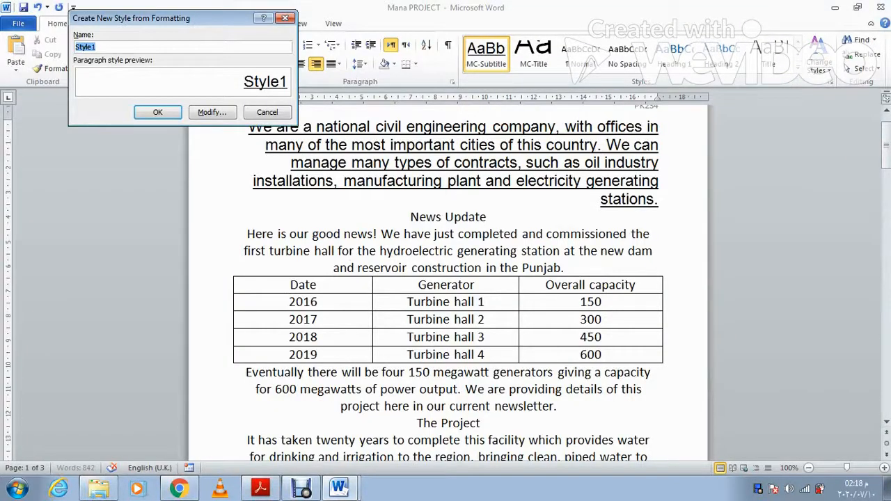
{"action": "key", "text": "ctrl+v"}
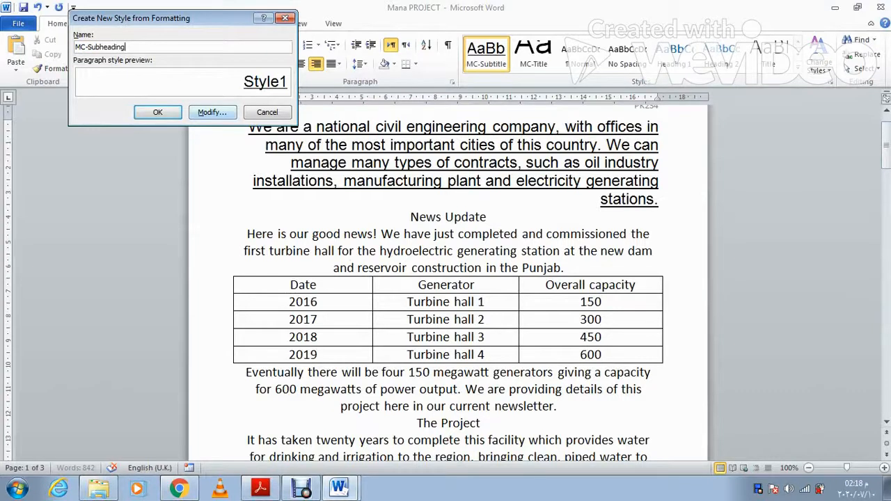
{"action": "left_click", "coordinate": [212, 112]}
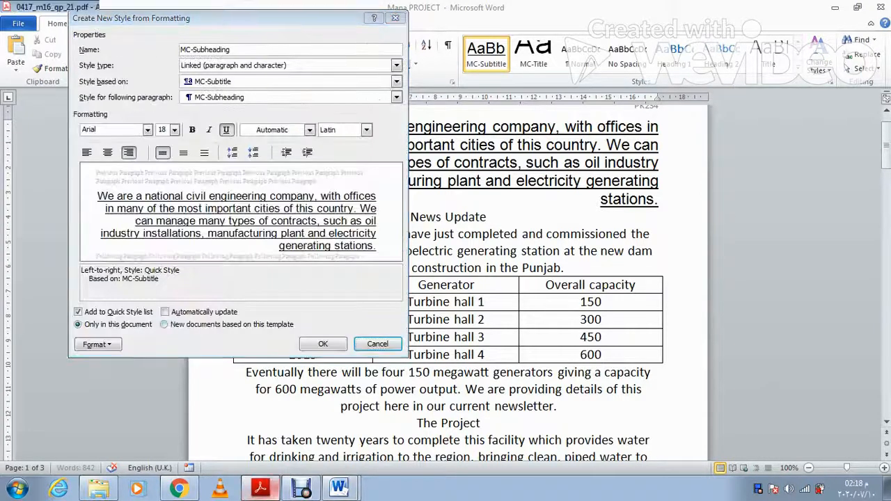
Step: Set MC-Subheading to Times New Roman 14 pt, left aligned, with underline turned off
{"action": "left_click", "coordinate": [260, 488]}
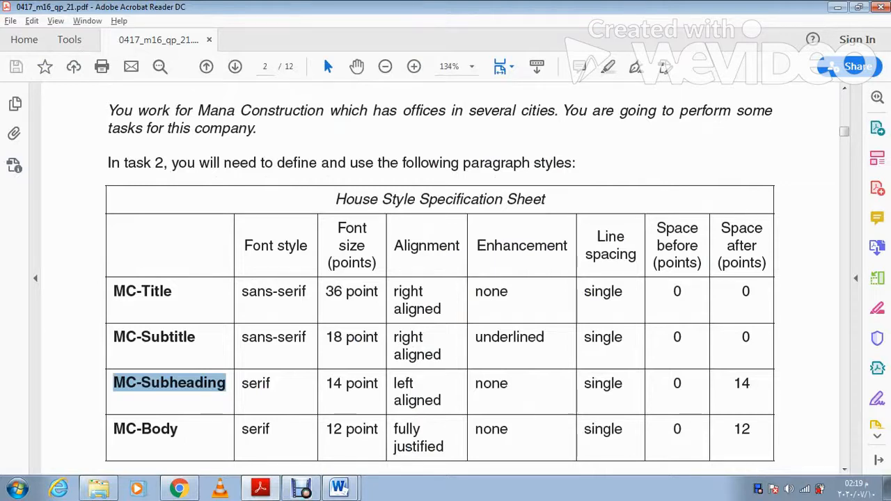
{"action": "left_click", "coordinate": [260, 488]}
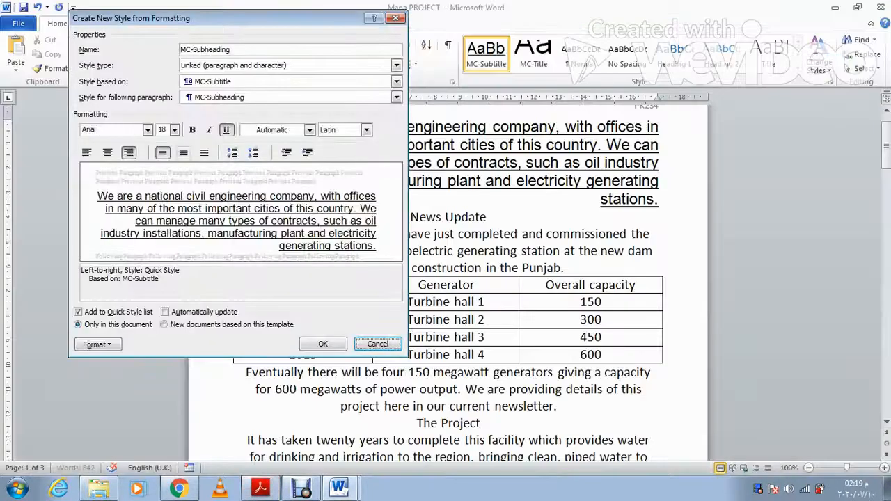
{"action": "left_click", "coordinate": [174, 129]}
{"action": "left_click", "coordinate": [163, 182]}
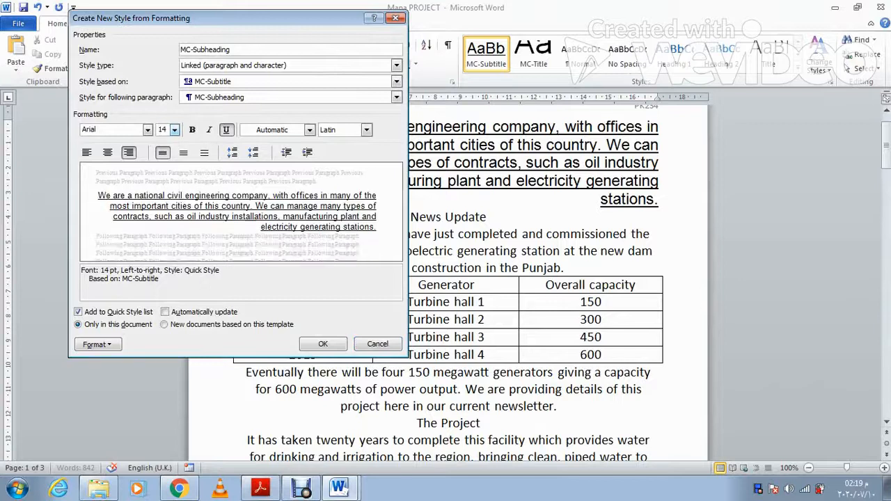
{"action": "left_click", "coordinate": [148, 130]}
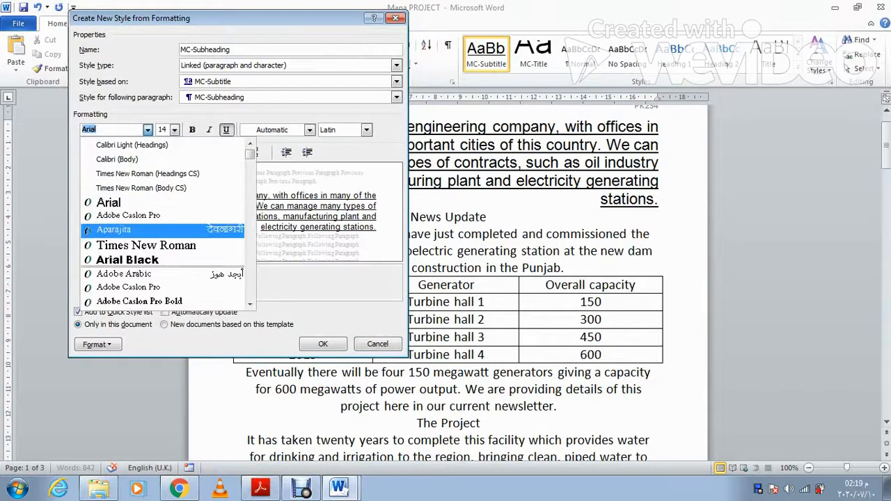
{"action": "left_click", "coordinate": [146, 245]}
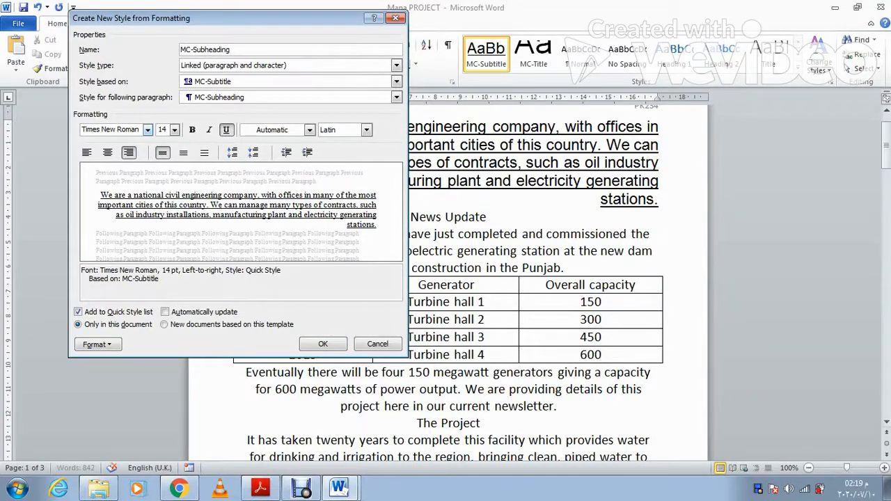
{"action": "left_click", "coordinate": [87, 152]}
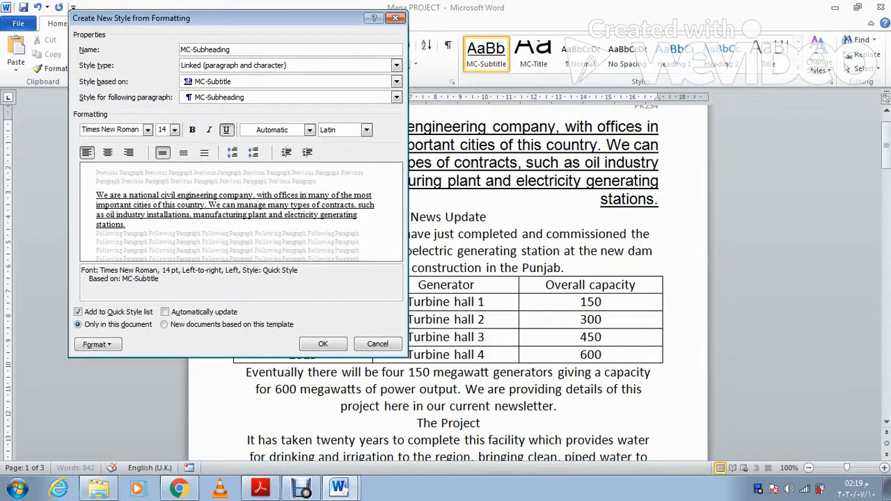
{"action": "left_click", "coordinate": [226, 130]}
Step: Give MC-Subheading 14 pt spacing after and save the style
{"action": "left_click", "coordinate": [260, 488]}
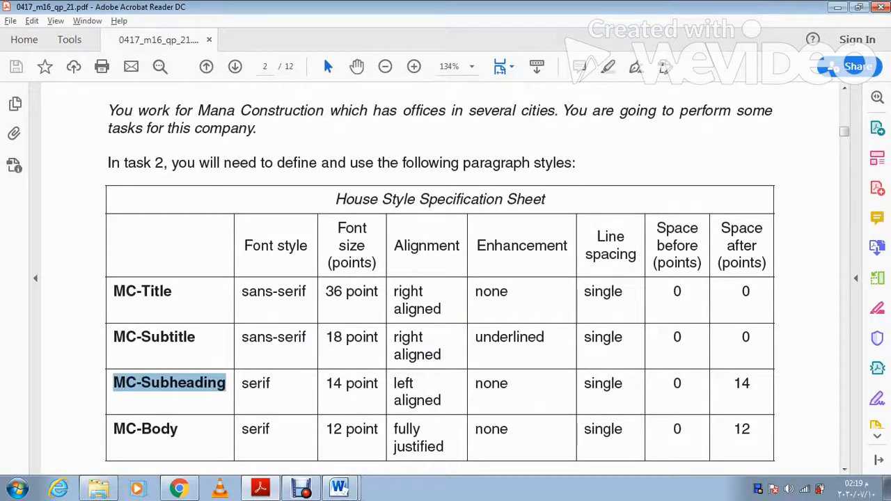
{"action": "left_click", "coordinate": [261, 488]}
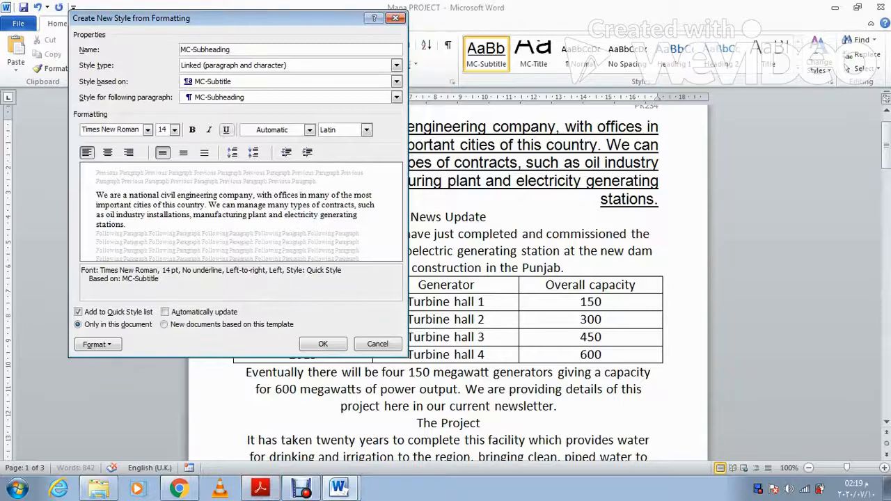
{"action": "left_click", "coordinate": [97, 345]}
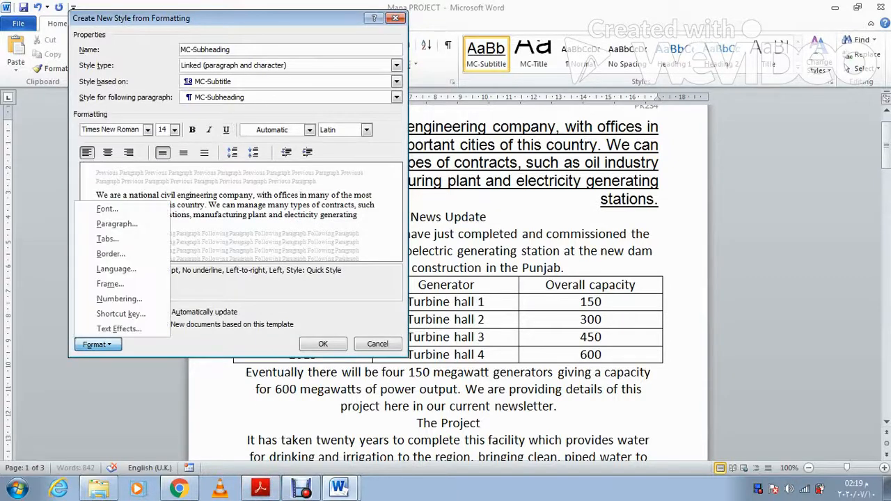
{"action": "left_click", "coordinate": [117, 223]}
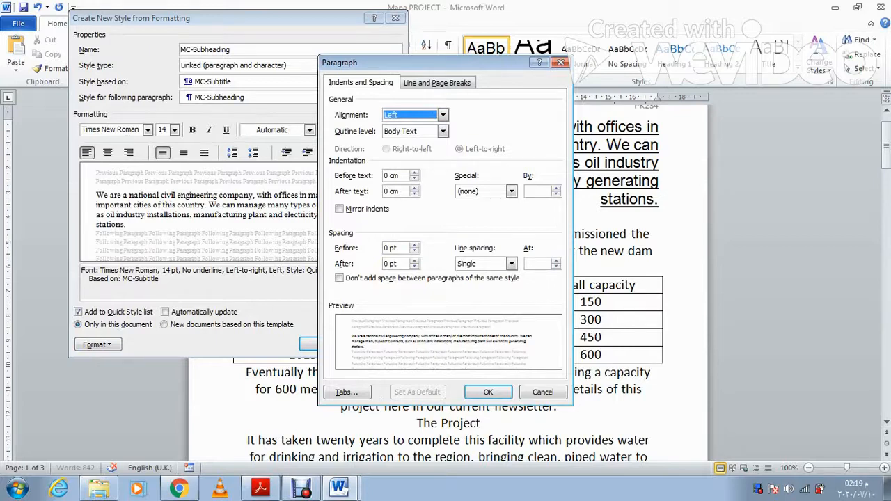
{"action": "left_click_drag", "start_coordinate": [390, 264], "coordinate": [379, 266]}
{"action": "type", "text": "14"}
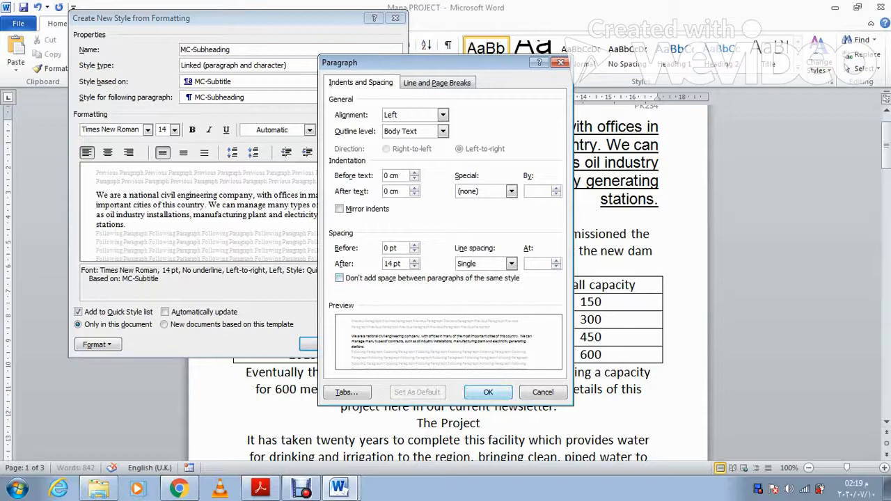
{"action": "key", "text": "Return"}
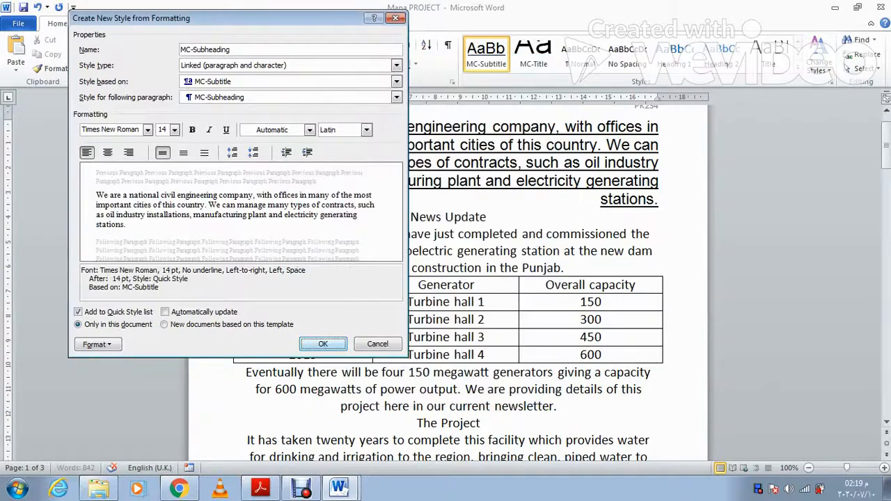
{"action": "key", "text": "Return"}
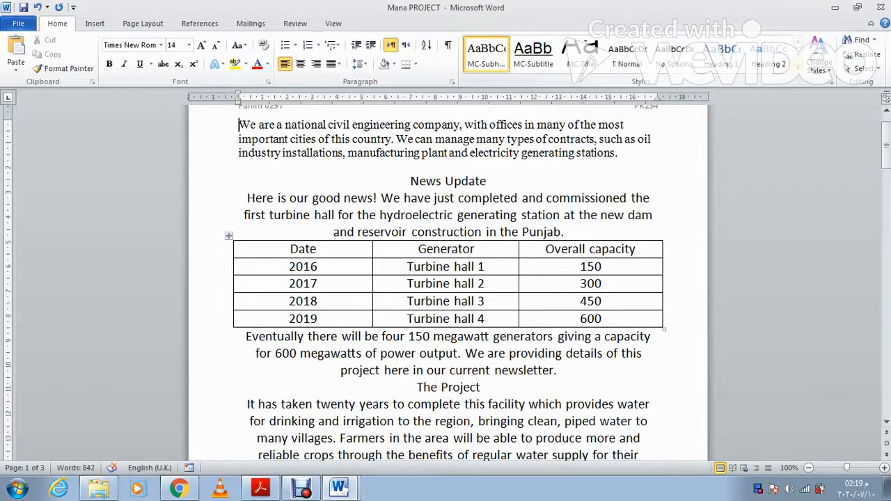
Step: Start a new quick style from the selection, naming it MC-Body as copied from the specification sheet
{"action": "left_click", "coordinate": [807, 67]}
{"action": "left_click", "coordinate": [526, 152]}
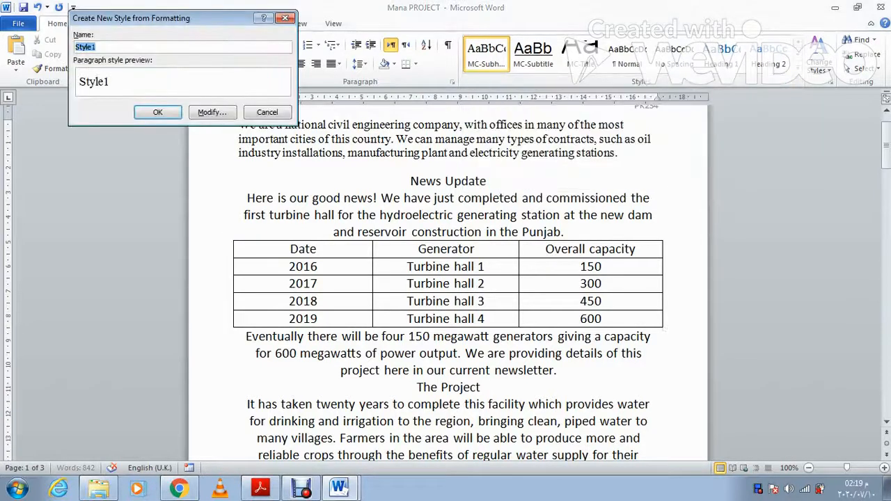
{"action": "left_click", "coordinate": [261, 489]}
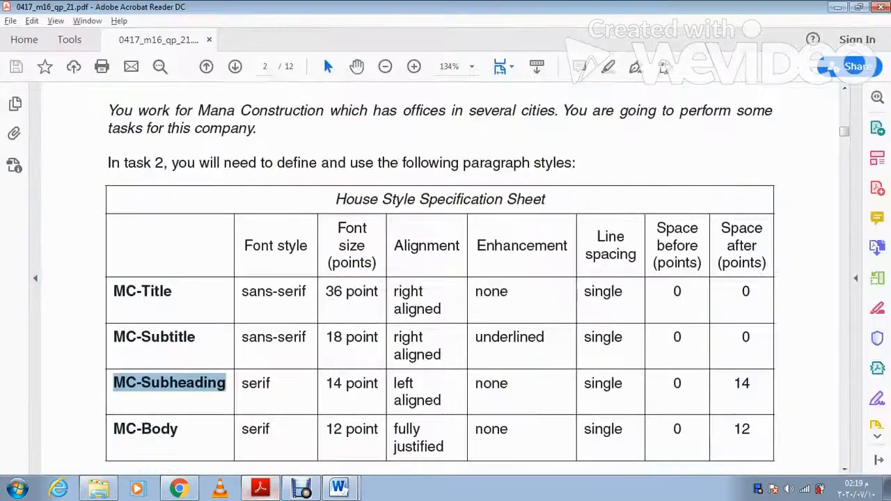
{"action": "left_click_drag", "start_coordinate": [179, 429], "coordinate": [113, 429]}
{"action": "key", "text": "ctrl+c"}
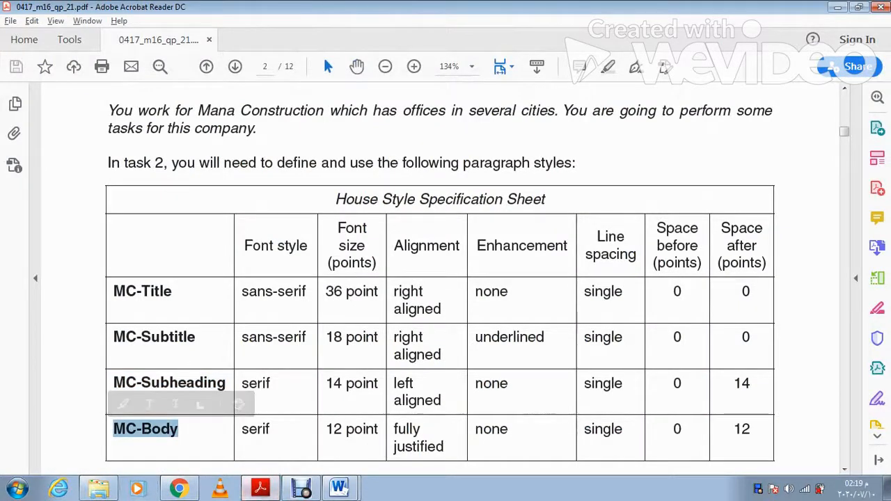
{"action": "left_click", "coordinate": [260, 489]}
{"action": "key", "text": "ctrl+v"}
Step: Set the MC-Body style's font size to 12 pt, checking the sheet's MC-Body row
{"action": "left_click", "coordinate": [212, 112]}
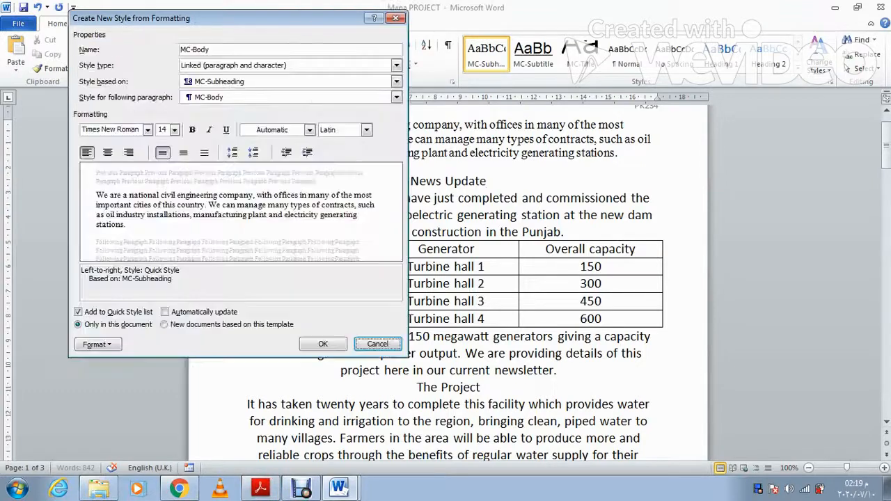
{"action": "left_click", "coordinate": [174, 129]}
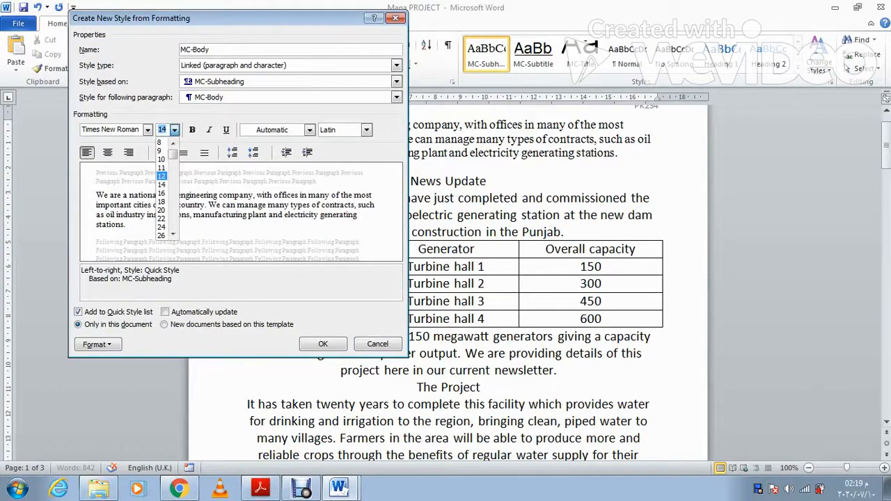
{"action": "left_click", "coordinate": [162, 183]}
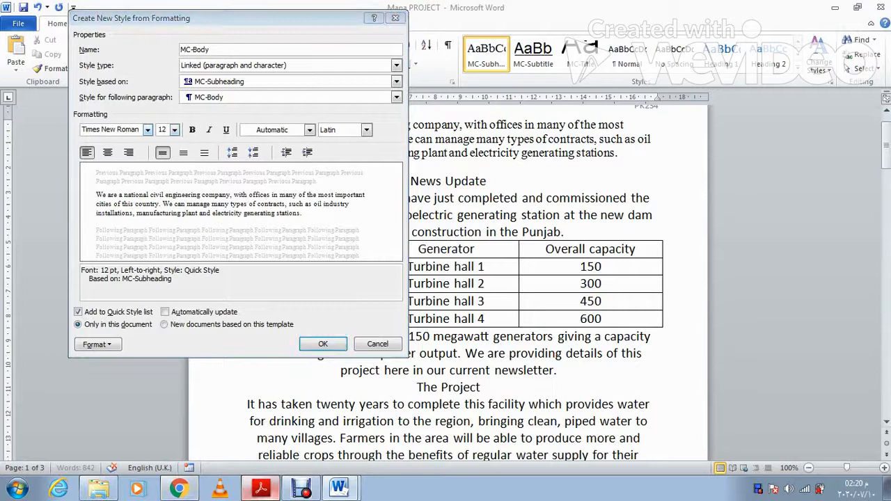
{"action": "left_click", "coordinate": [261, 487]}
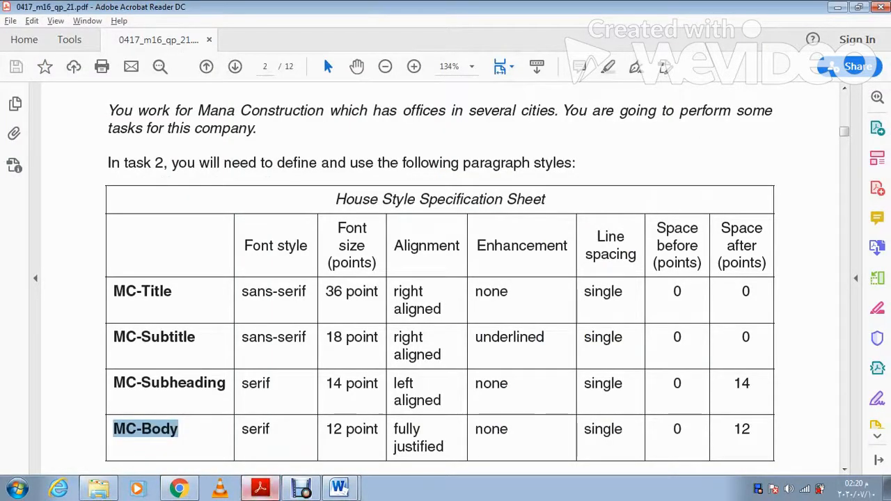
{"action": "left_click", "coordinate": [260, 488]}
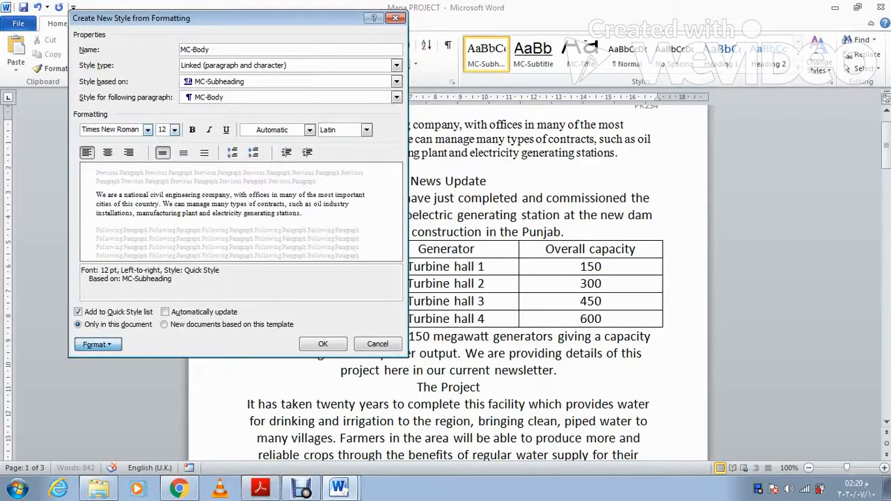
Step: Make MC-Body justified with 12 pt space after, then create it on the opening paragraph
{"action": "left_click", "coordinate": [97, 344]}
{"action": "left_click", "coordinate": [116, 223]}
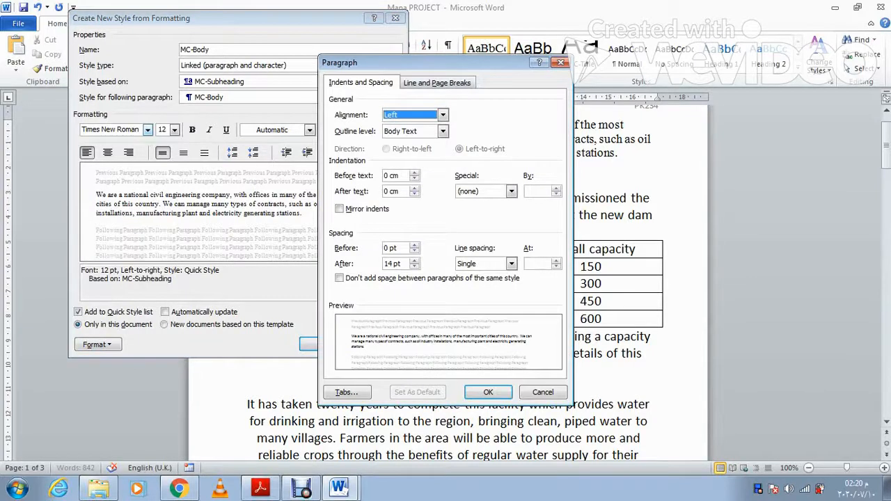
{"action": "left_click", "coordinate": [442, 115]}
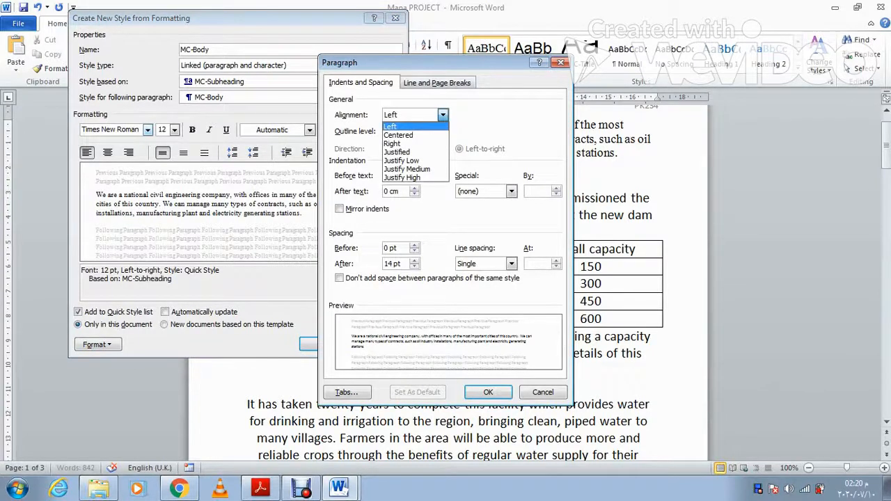
{"action": "left_click", "coordinate": [397, 152]}
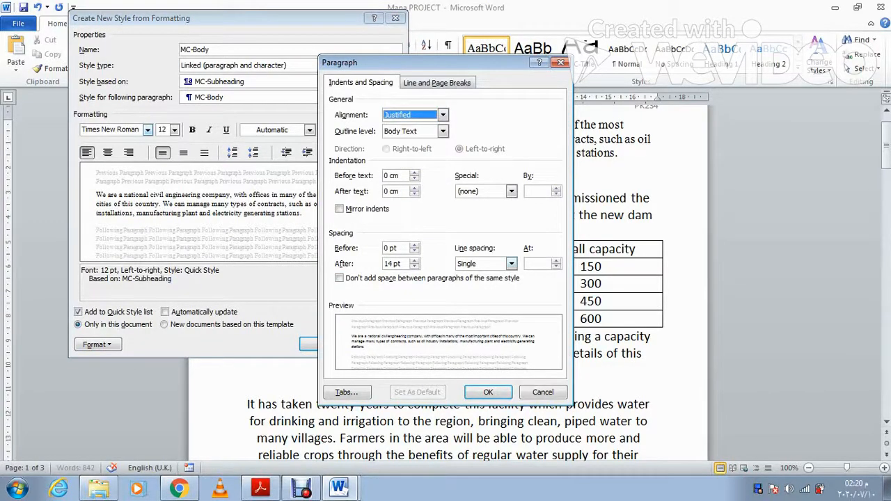
{"action": "left_click", "coordinate": [392, 264]}
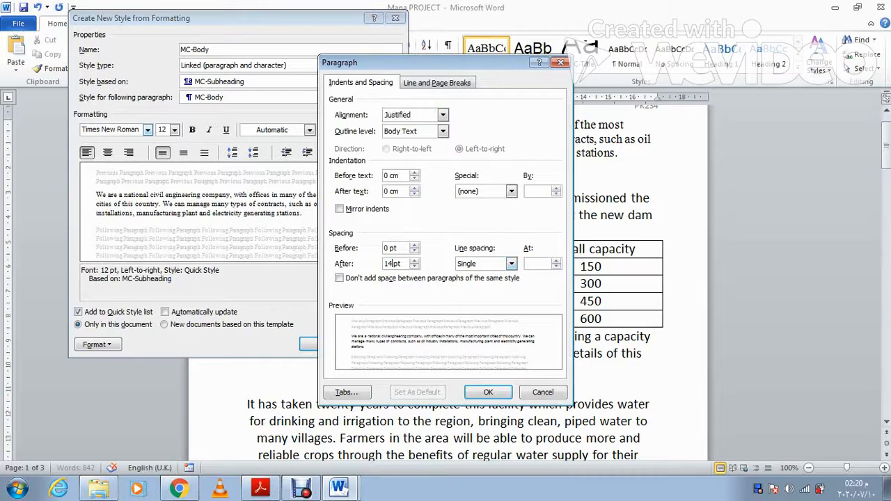
{"action": "key", "text": "BackSpace"}
{"action": "key", "text": "BackSpace"}
{"action": "type", "text": "12"}
{"action": "left_click", "coordinate": [488, 392]}
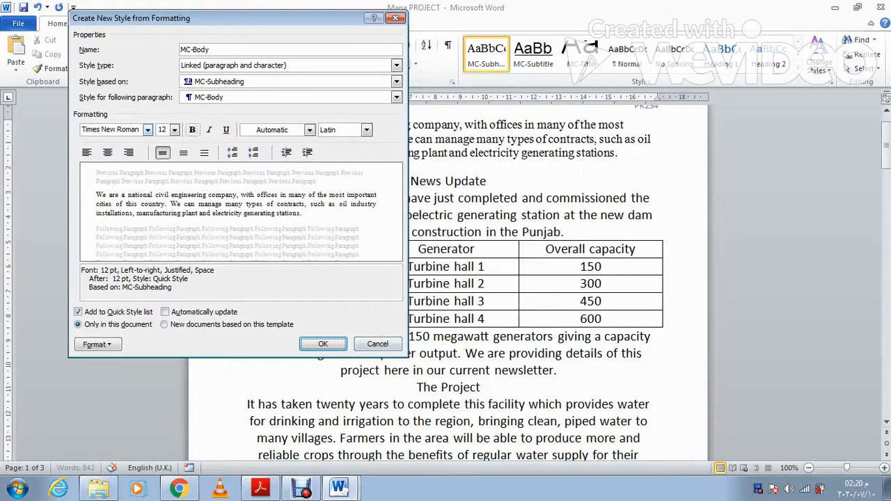
{"action": "left_click", "coordinate": [323, 343]}
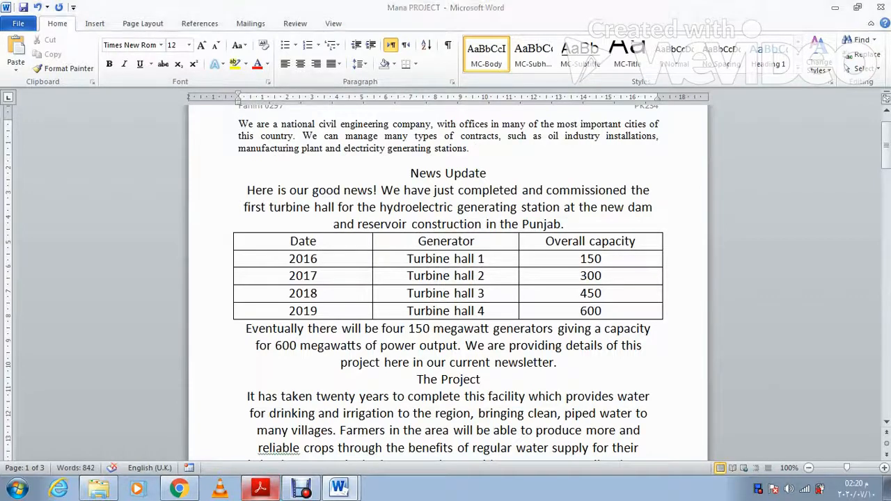
{"action": "left_click", "coordinate": [262, 487]}
Step: Read Task 5's Evidence 3 requirement in the PDF, then return to the Mana PROJECT newsletter
{"action": "scroll", "coordinate": [440, 278], "scroll_direction": "down", "scroll_amount": 8}
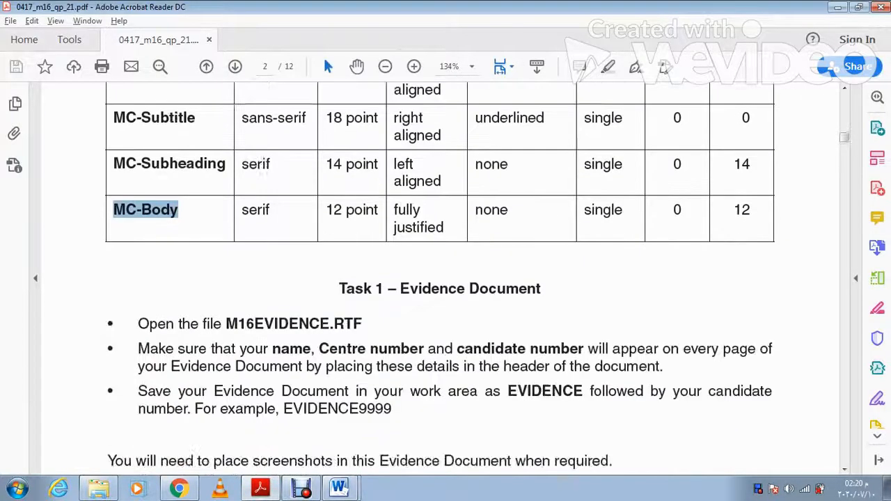
{"action": "scroll", "coordinate": [440, 278], "scroll_direction": "down", "scroll_amount": 10}
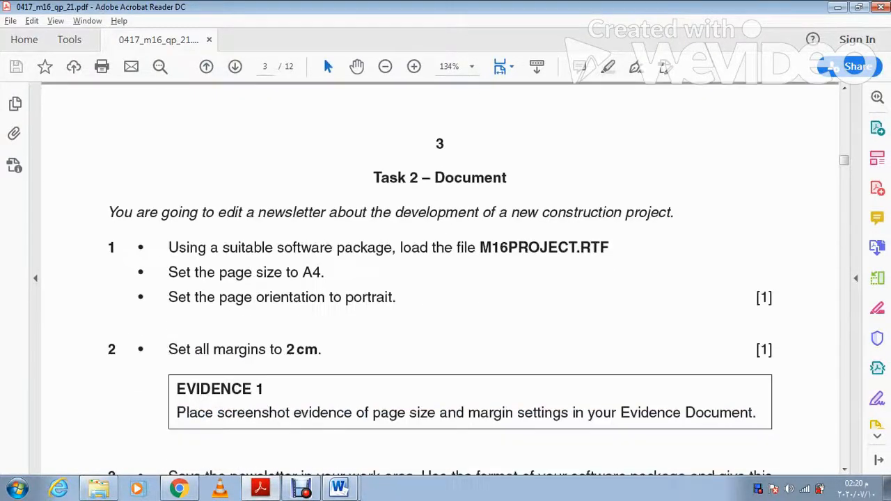
{"action": "scroll", "coordinate": [440, 278], "scroll_direction": "down", "scroll_amount": 5}
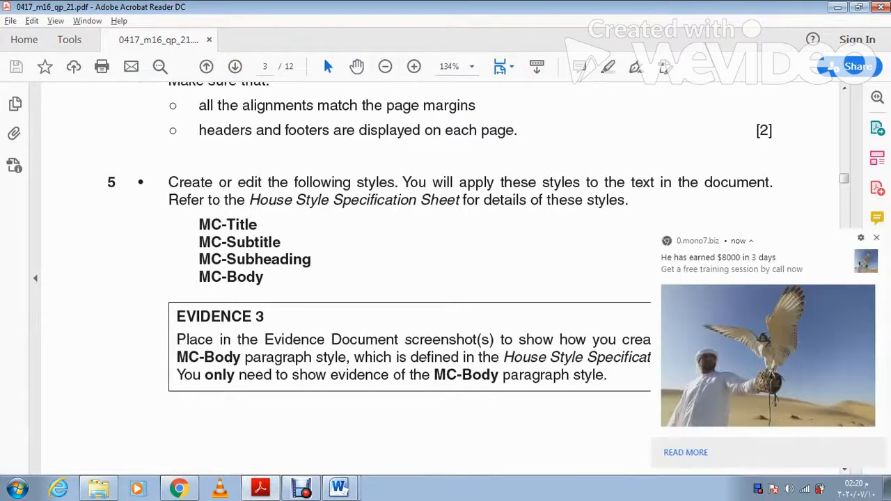
{"action": "left_click", "coordinate": [876, 238]}
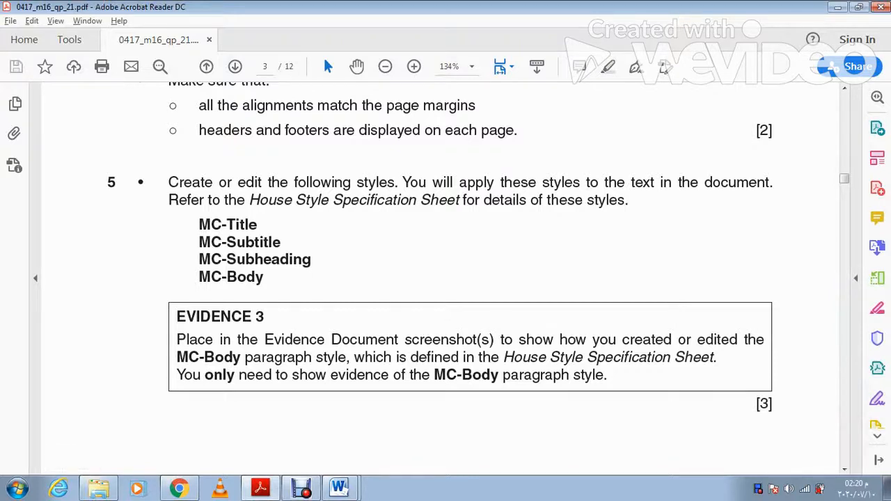
{"action": "key", "text": "alt+Tab"}
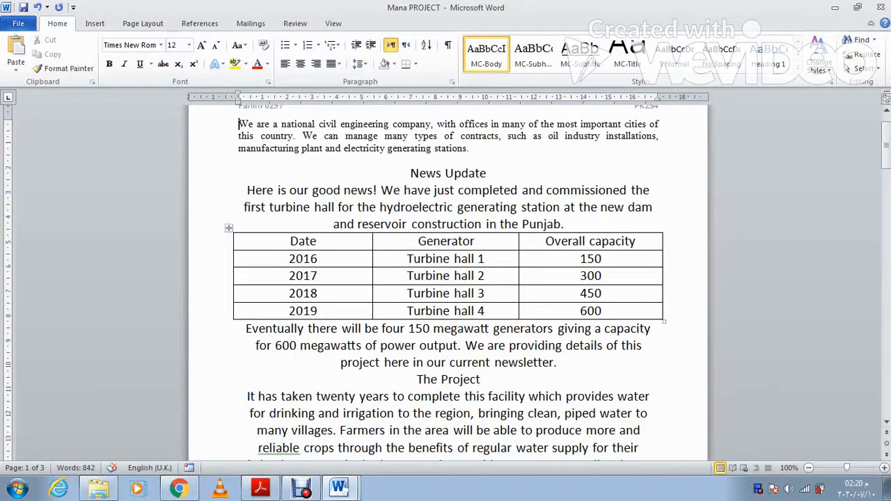
{"action": "right_click", "coordinate": [489, 55]}
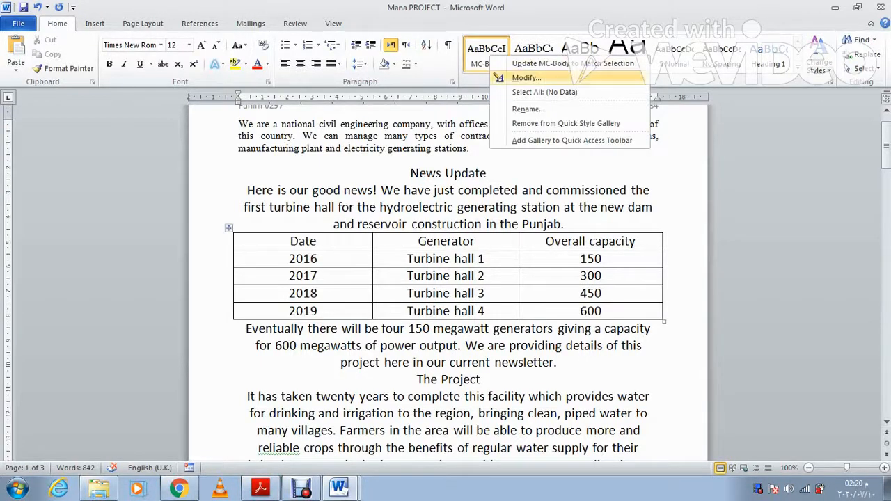
{"action": "left_click", "coordinate": [526, 77]}
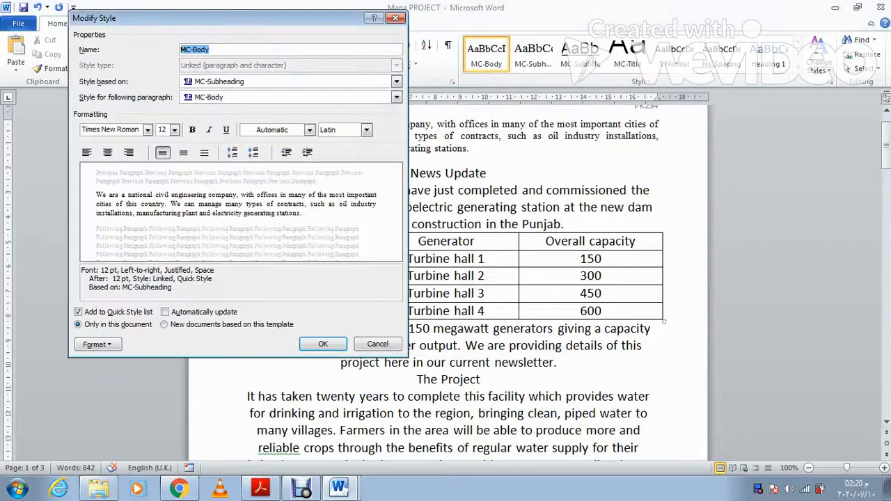
{"action": "left_click", "coordinate": [260, 488]}
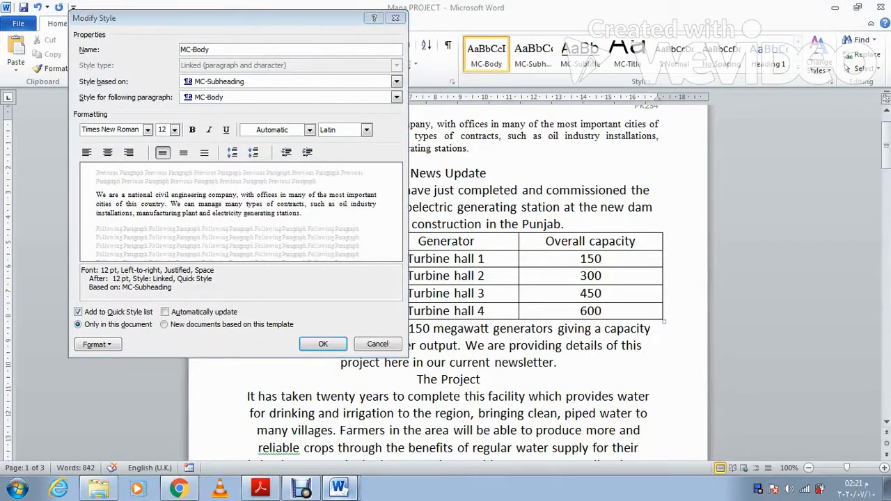
{"action": "left_click", "coordinate": [340, 488]}
{"action": "left_click", "coordinate": [322, 344]}
{"action": "key", "text": "alt+Tab"}
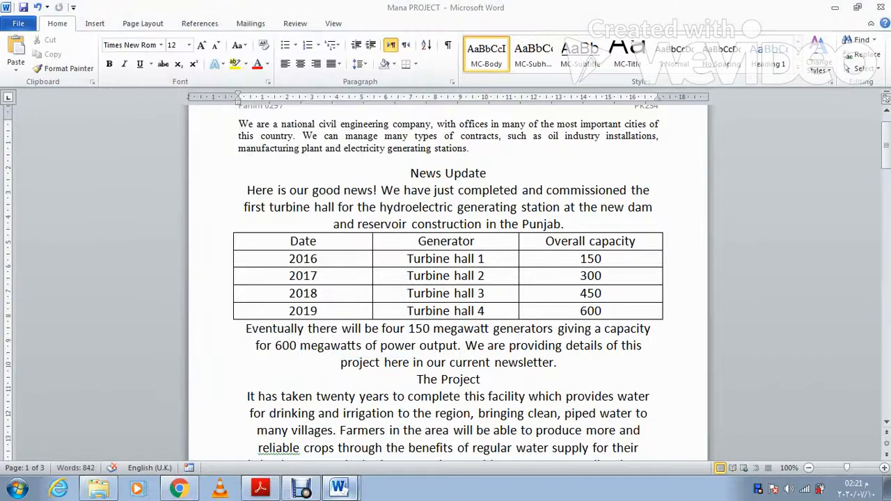
{"action": "scroll", "coordinate": [390, 220], "scroll_direction": "down", "scroll_amount": 2}
{"action": "left_click_drag", "start_coordinate": [288, 317], "coordinate": [112, 297]}
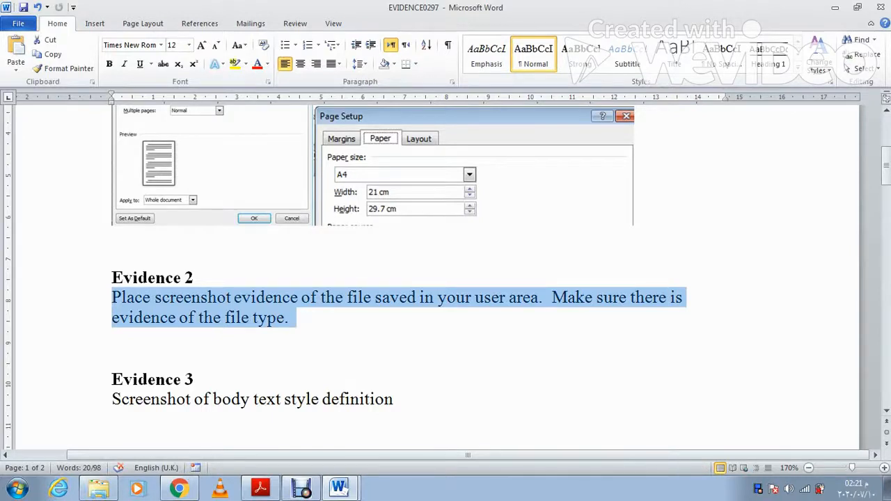
Step: Paste the MC-Body style screenshot over the Evidence 3 placeholder and crop it to the dialog
{"action": "left_click_drag", "start_coordinate": [397, 398], "coordinate": [112, 398]}
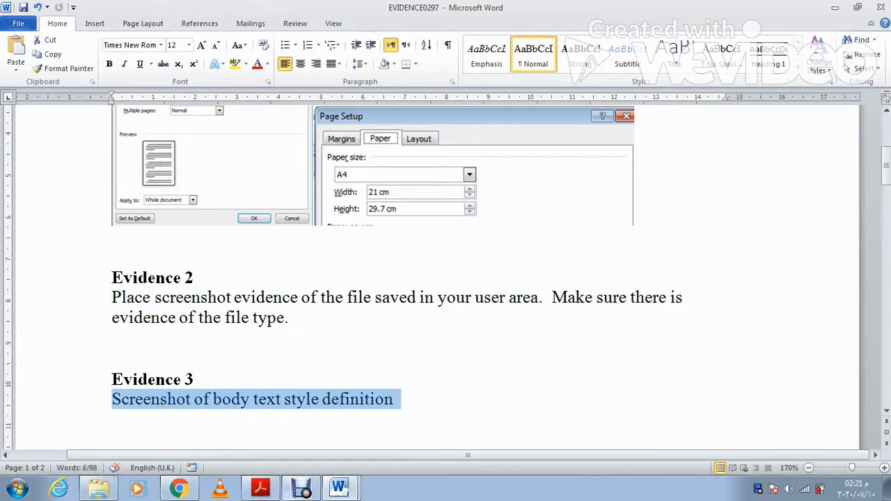
{"action": "key", "text": "ctrl+v"}
{"action": "left_click", "coordinate": [419, 251]}
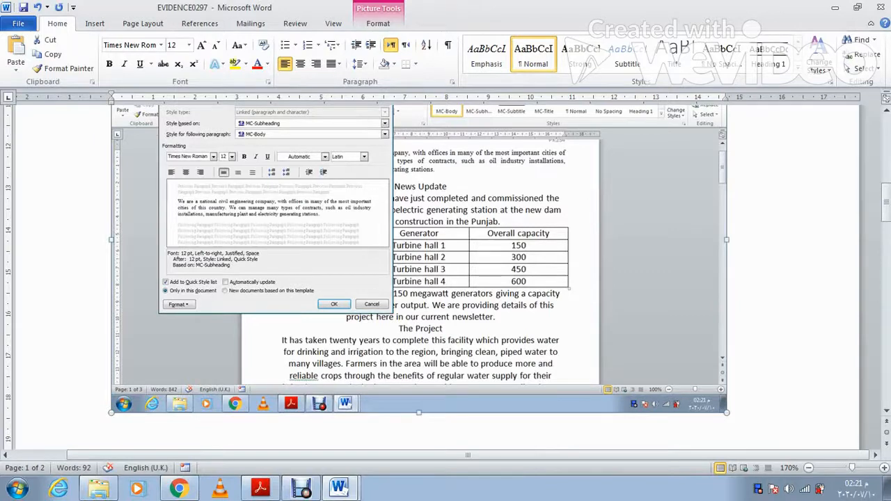
{"action": "left_click", "coordinate": [378, 23]}
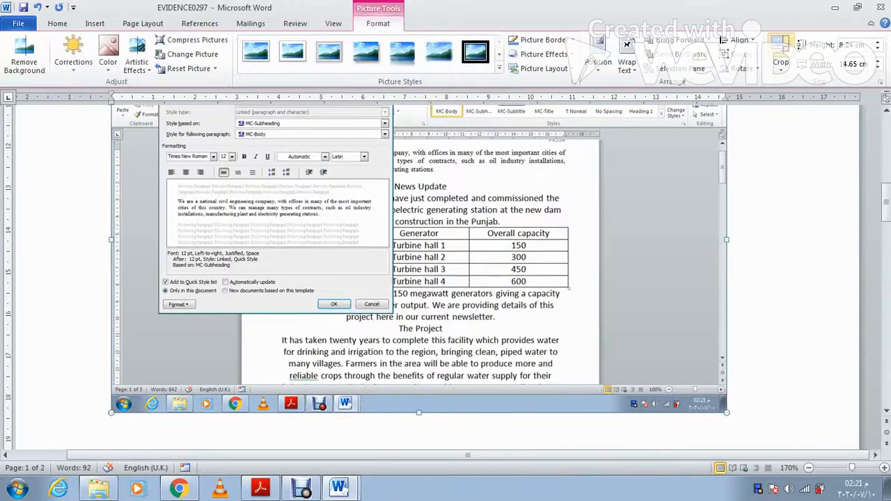
{"action": "left_click", "coordinate": [780, 45]}
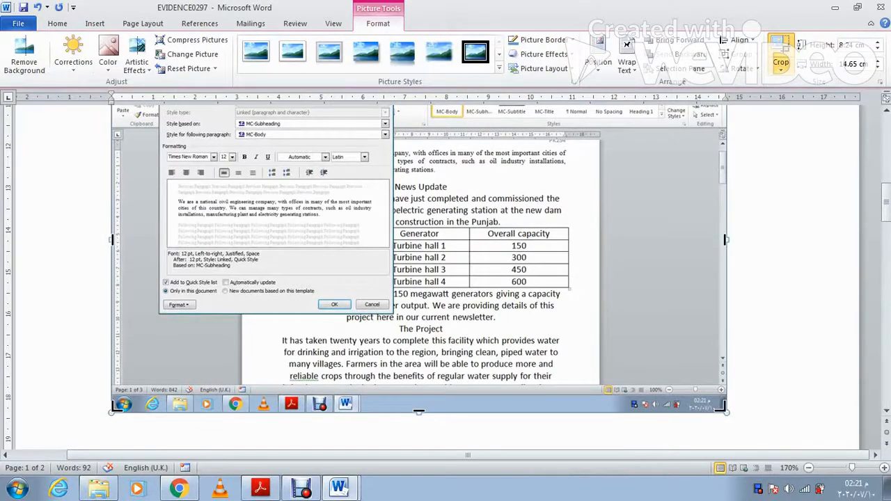
{"action": "left_click_drag", "start_coordinate": [725, 409], "coordinate": [392, 312]}
{"action": "scroll", "coordinate": [392, 312], "scroll_direction": "up", "scroll_amount": 3}
{"action": "left_click_drag", "start_coordinate": [114, 229], "coordinate": [159, 234]}
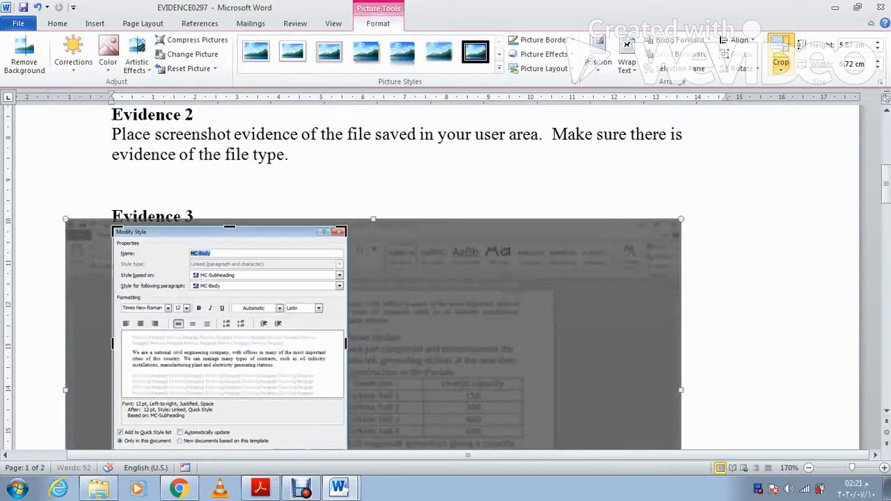
{"action": "left_click", "coordinate": [347, 404]}
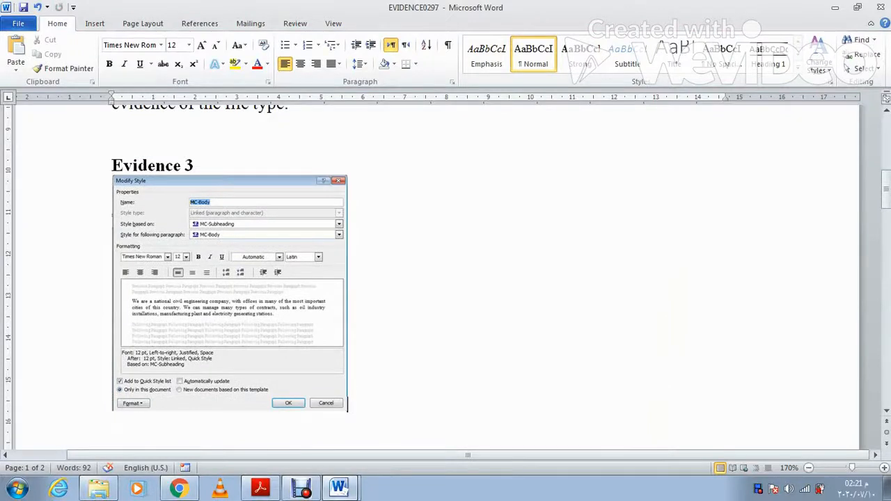
{"action": "key", "text": "alt+Tab"}
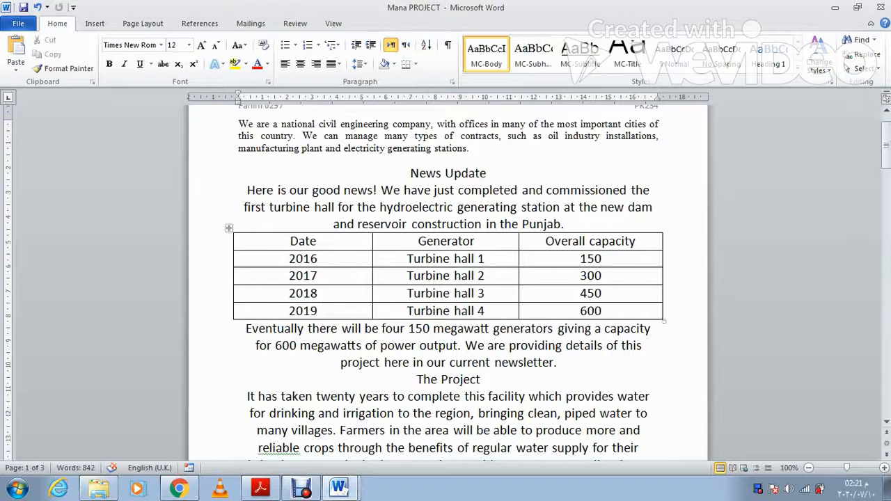
Step: Show the MC-Body style's Paragraph settings for a screenshot, then close the dialogs
{"action": "right_click", "coordinate": [489, 51]}
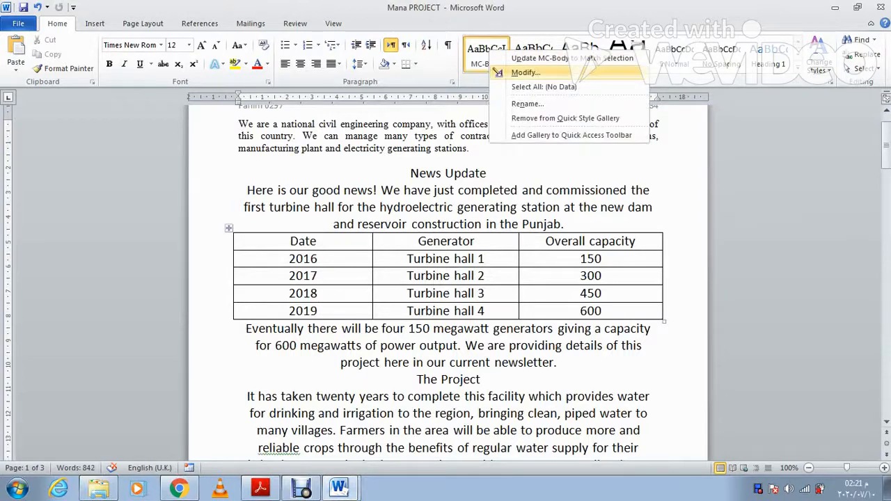
{"action": "left_click", "coordinate": [524, 72]}
{"action": "left_click", "coordinate": [97, 344]}
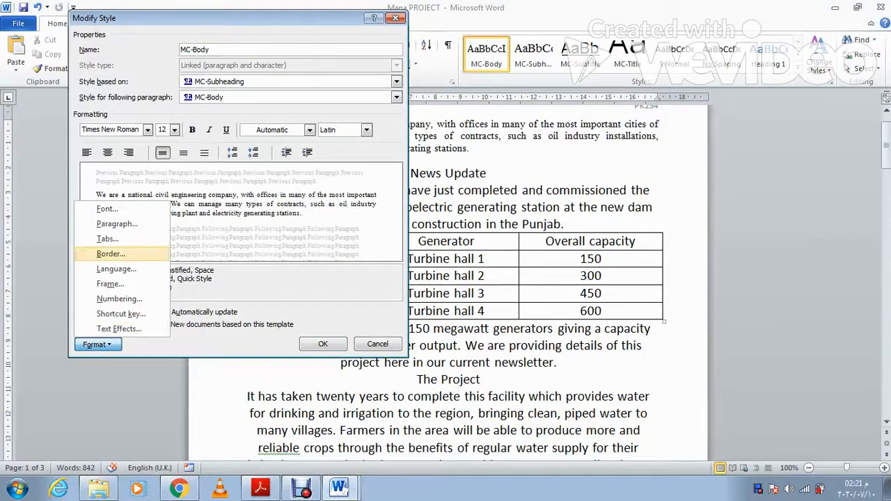
{"action": "left_click", "coordinate": [117, 224]}
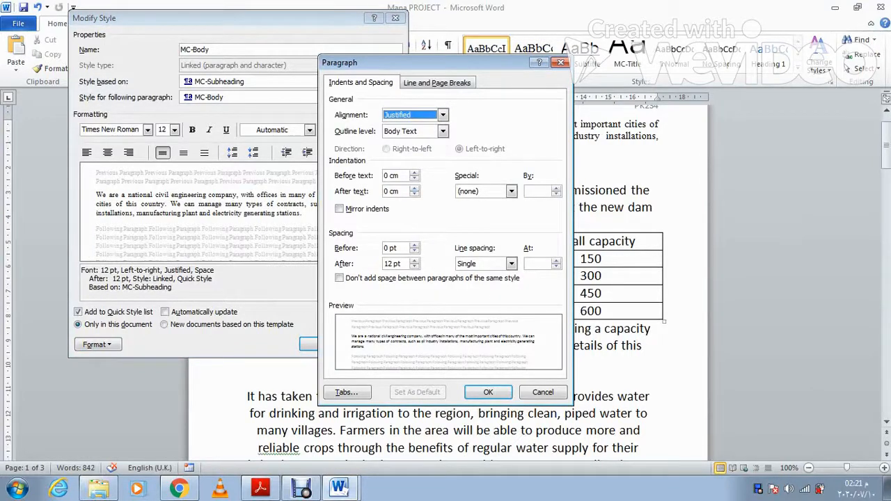
{"action": "left_click", "coordinate": [488, 392]}
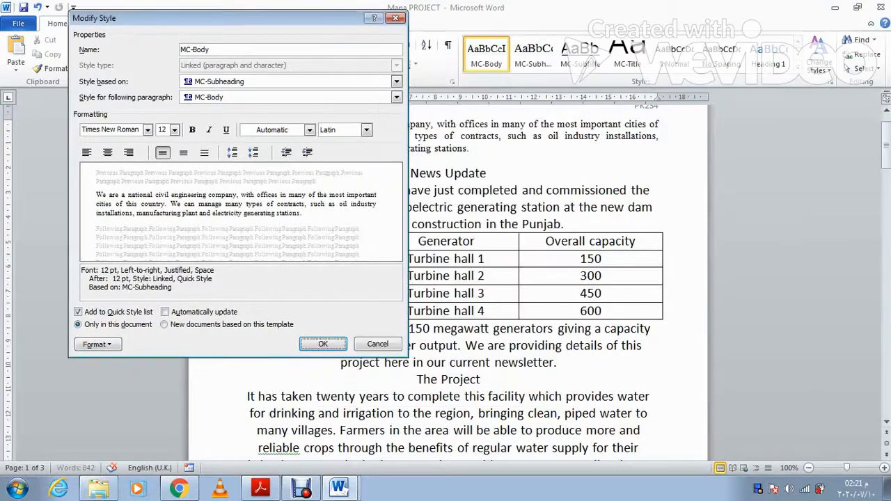
{"action": "key", "text": "Return"}
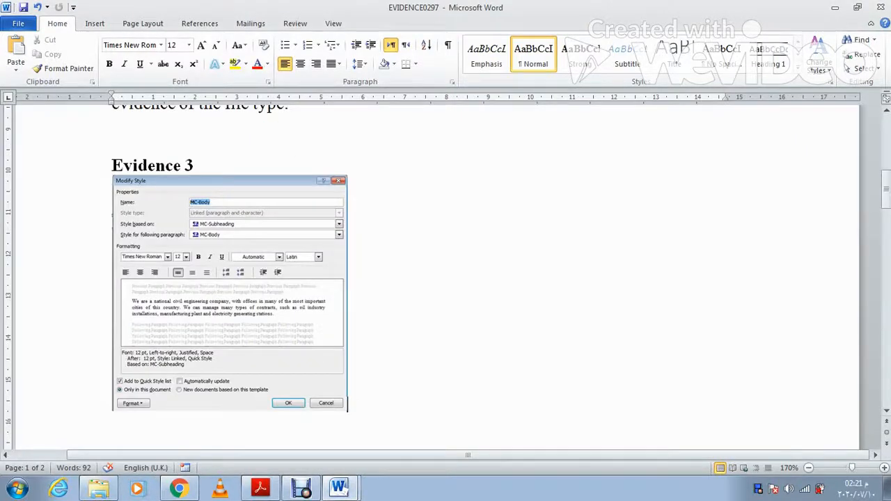
Step: Paste the Paragraph settings screenshot under Evidence 3 and crop it to the dialog beside the first
{"action": "key", "text": "ctrl+v"}
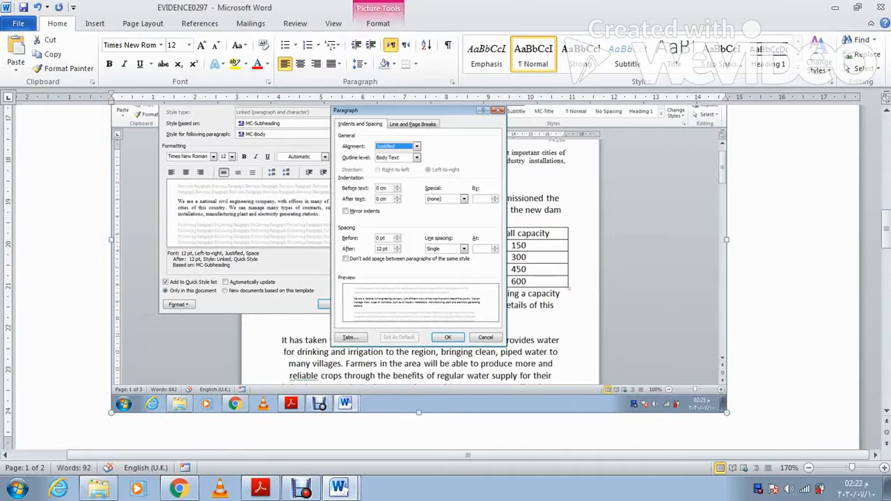
{"action": "left_click", "coordinate": [378, 23]}
{"action": "left_click", "coordinate": [780, 43]}
{"action": "left_click_drag", "start_coordinate": [725, 239], "coordinate": [515, 240]}
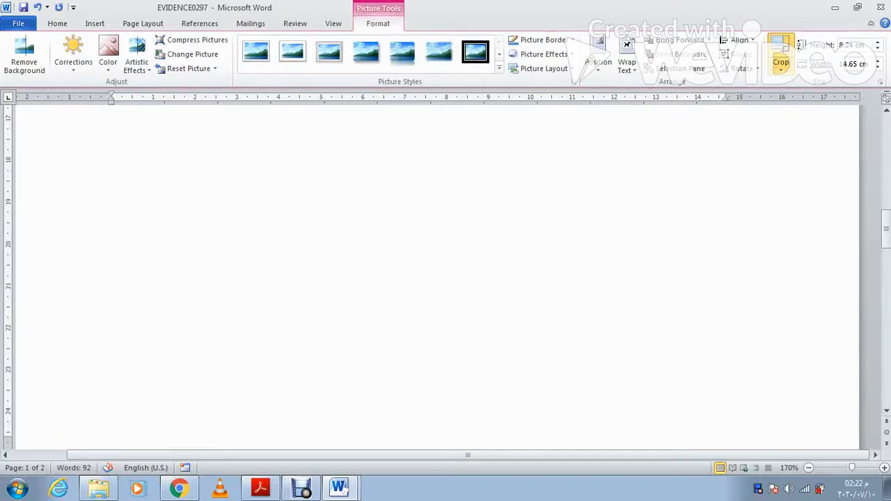
{"action": "left_click_drag", "start_coordinate": [515, 345], "coordinate": [504, 344]}
{"action": "scroll", "coordinate": [504, 344], "scroll_direction": "up", "scroll_amount": 2}
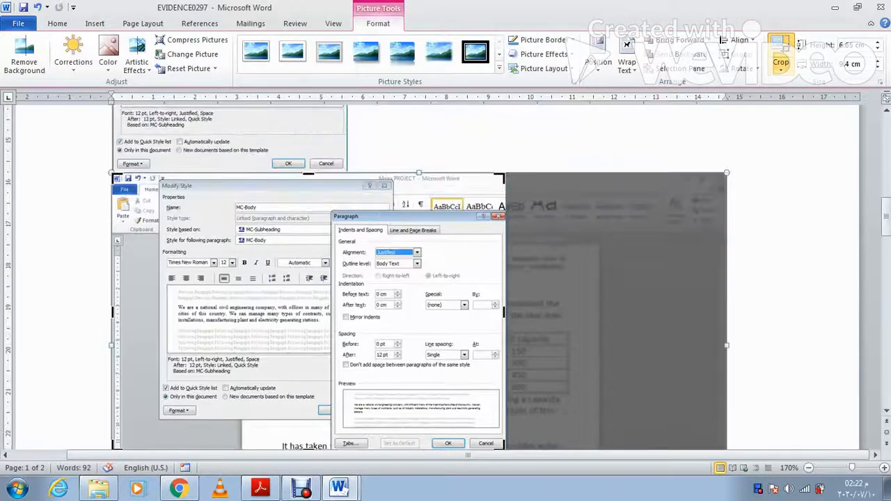
{"action": "left_click_drag", "start_coordinate": [115, 176], "coordinate": [159, 182]}
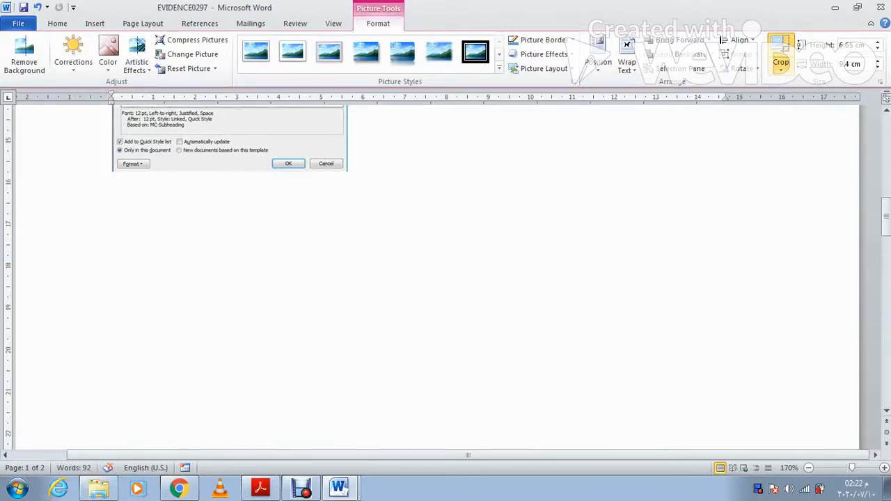
{"action": "left_click", "coordinate": [487, 341]}
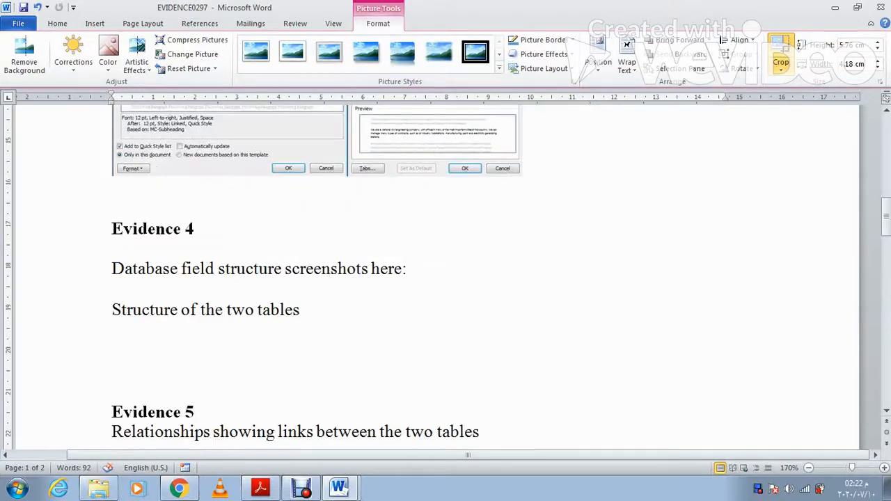
{"action": "scroll", "coordinate": [488, 341], "scroll_direction": "up", "scroll_amount": 3}
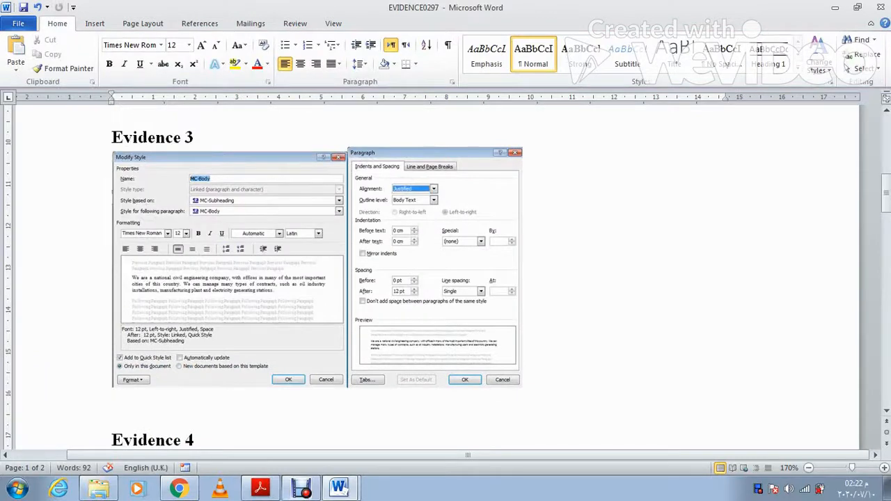
{"action": "left_click", "coordinate": [261, 489]}
Step: Review the Evidence 2 file-save requirement, then minimize Acrobat and Word to reveal the 03_0417_21_SF folder
{"action": "scroll", "coordinate": [440, 262], "scroll_direction": "up", "scroll_amount": 2}
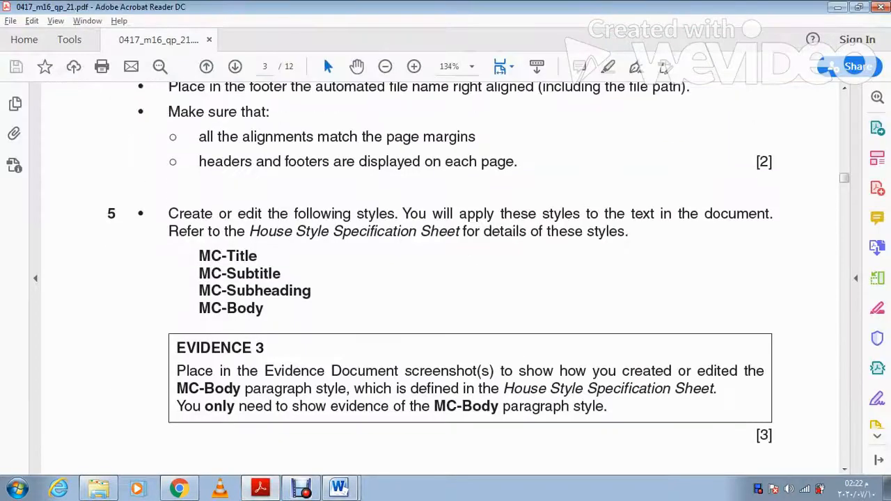
{"action": "scroll", "coordinate": [459, 278], "scroll_direction": "up", "scroll_amount": 6}
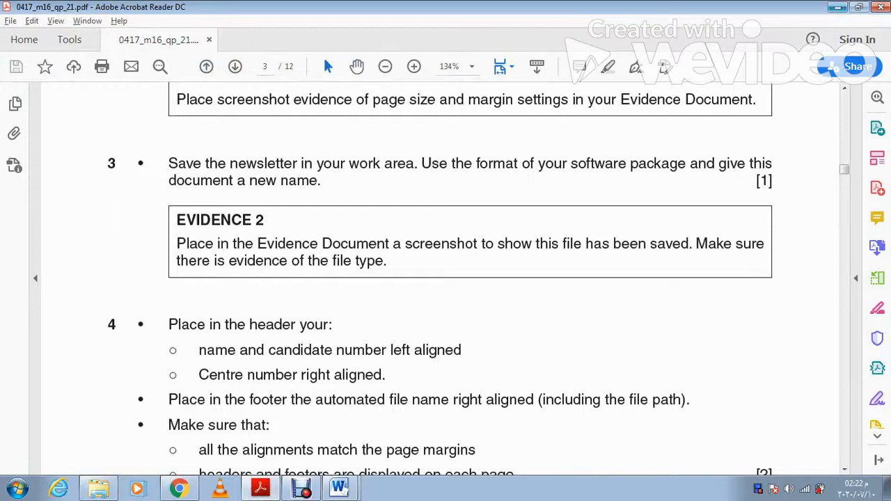
{"action": "left_click", "coordinate": [838, 7]}
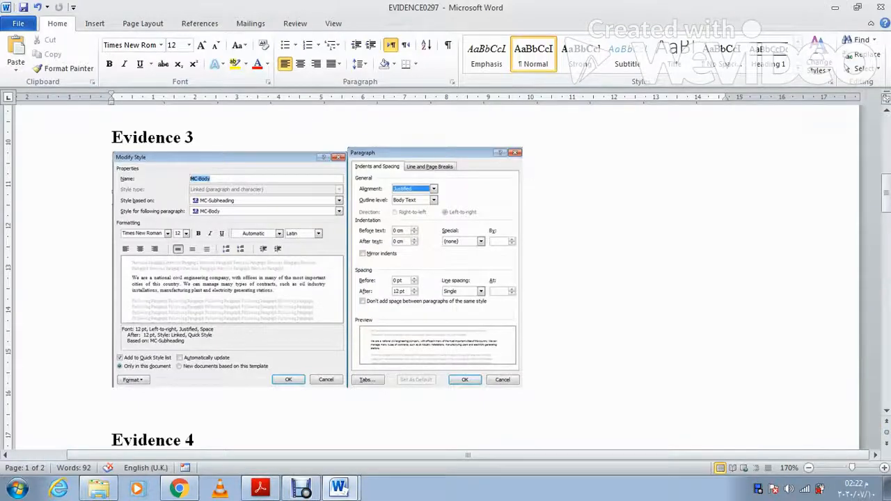
{"action": "left_click", "coordinate": [836, 7]}
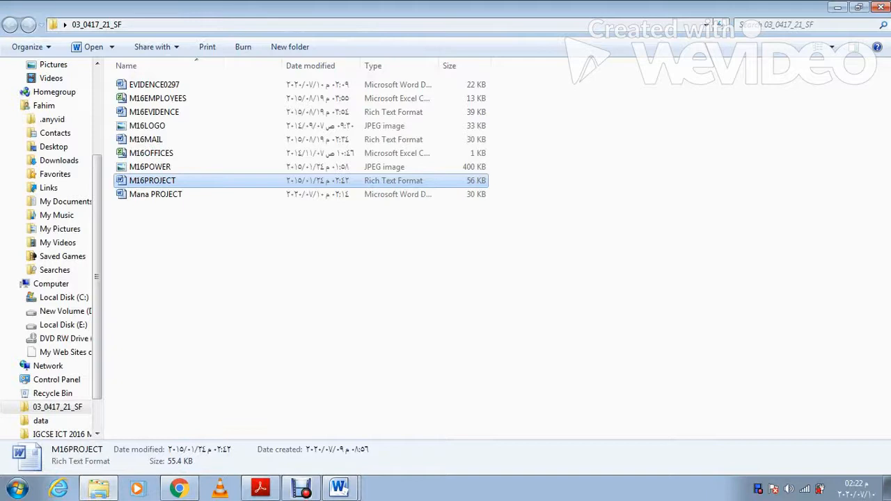
Step: Select Mana PROJECT and widen the Type column to show 'Microsoft Word Document' in full
{"action": "left_click", "coordinate": [156, 194]}
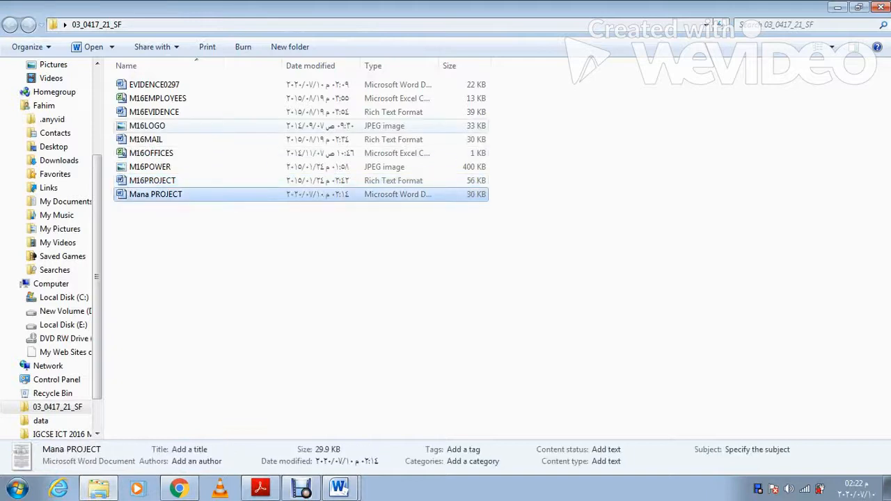
{"action": "left_click_drag", "start_coordinate": [439, 66], "coordinate": [555, 65]}
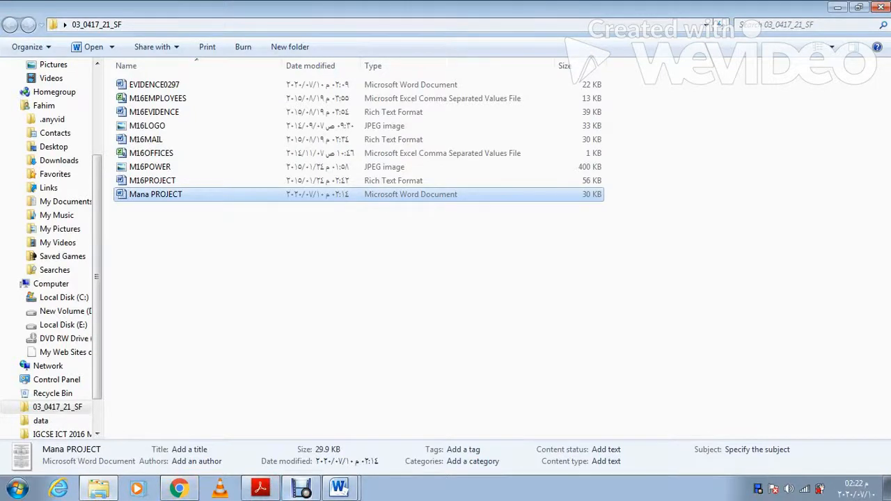
{"action": "left_click", "coordinate": [340, 488]}
Step: Replace the Evidence 2 instructions with the pasted Explorer screenshot
{"action": "left_click", "coordinate": [279, 432]}
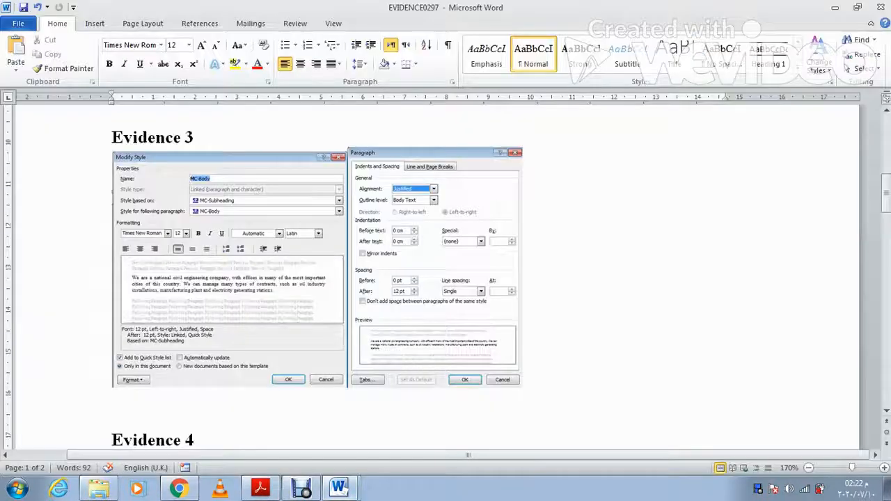
{"action": "scroll", "coordinate": [446, 279], "scroll_direction": "up", "scroll_amount": 5}
{"action": "left_click_drag", "start_coordinate": [288, 341], "coordinate": [111, 319]}
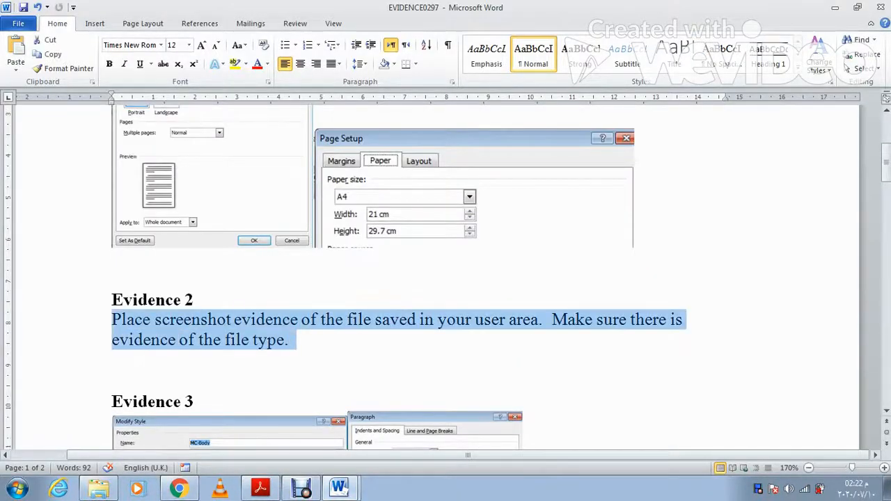
{"action": "key", "text": "ctrl+v"}
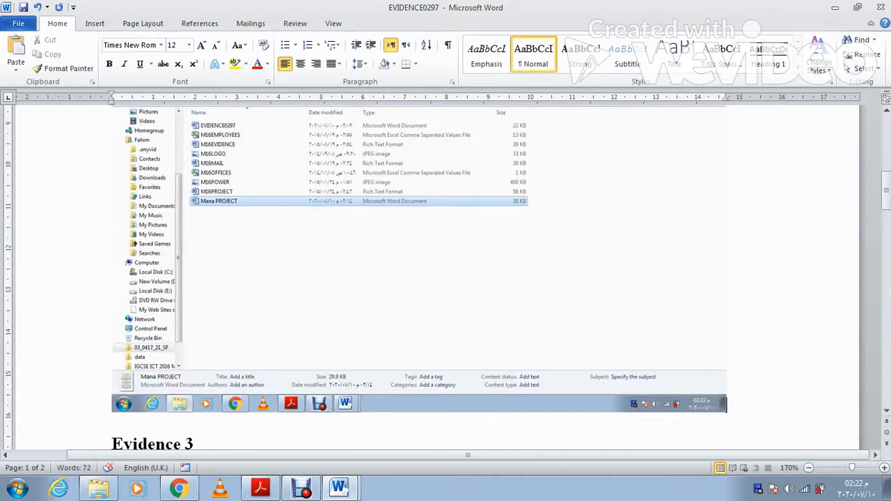
Step: Crop the Explorer screenshot's bottom up to the folder's file list
{"action": "left_click", "coordinate": [334, 265]}
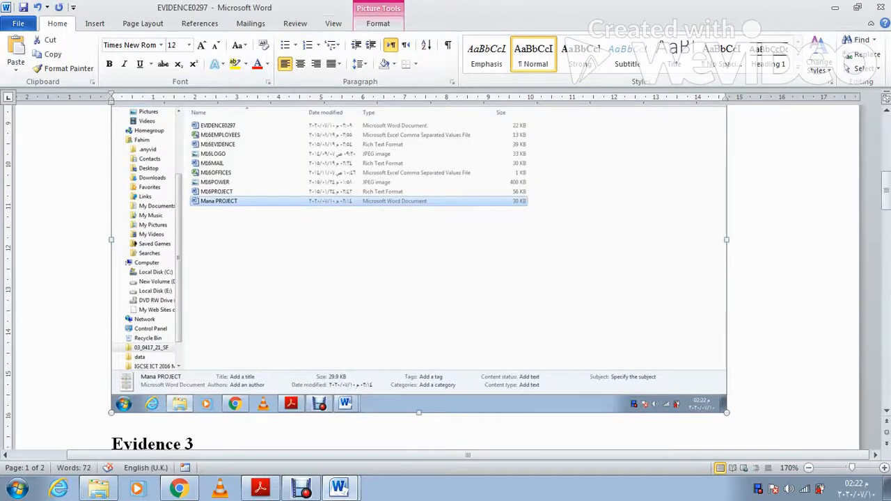
{"action": "left_click", "coordinate": [378, 23]}
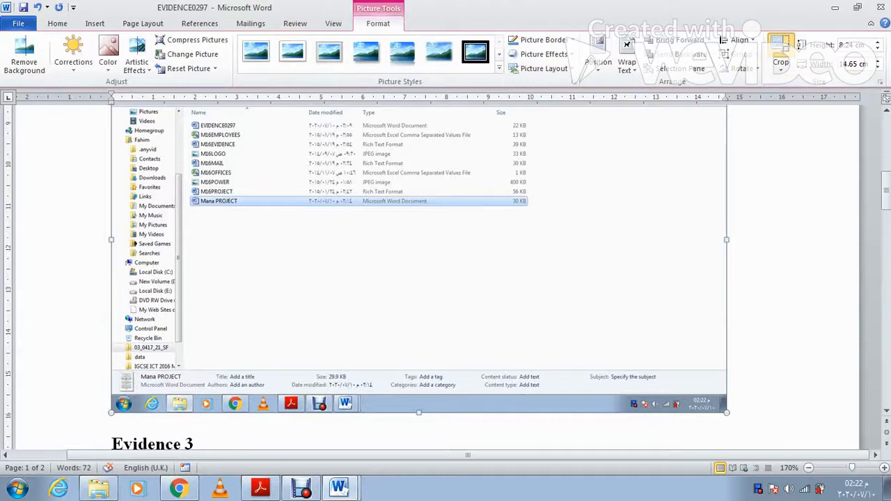
{"action": "left_click", "coordinate": [785, 47]}
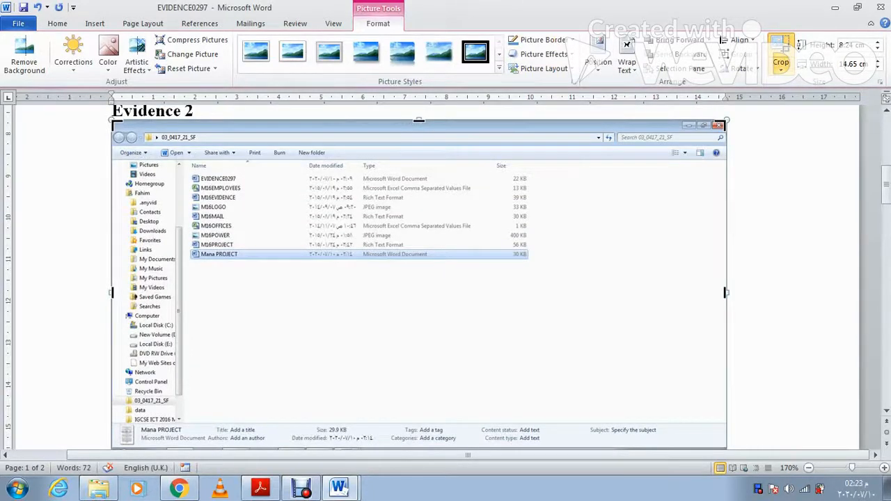
{"action": "scroll", "coordinate": [418, 120], "scroll_direction": "down", "scroll_amount": 3}
{"action": "left_click_drag", "start_coordinate": [418, 359], "coordinate": [400, 152]}
{"action": "scroll", "coordinate": [400, 153], "scroll_direction": "up", "scroll_amount": 3}
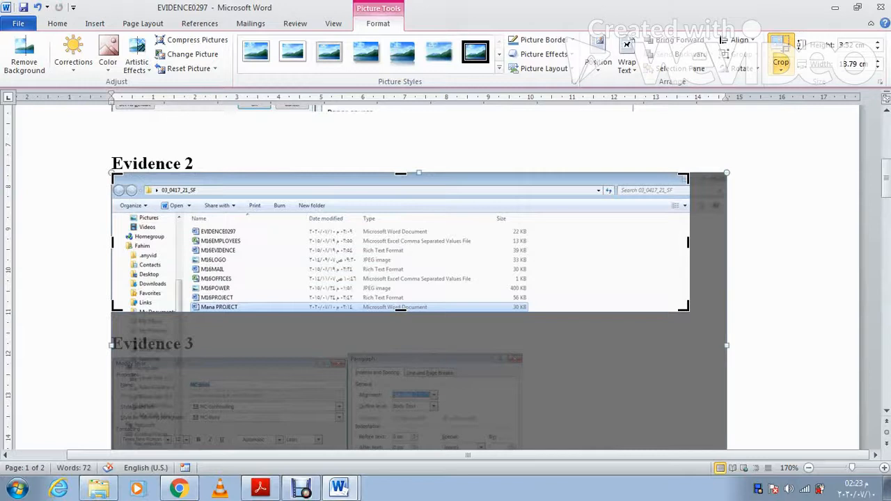
{"action": "key", "text": "Escape"}
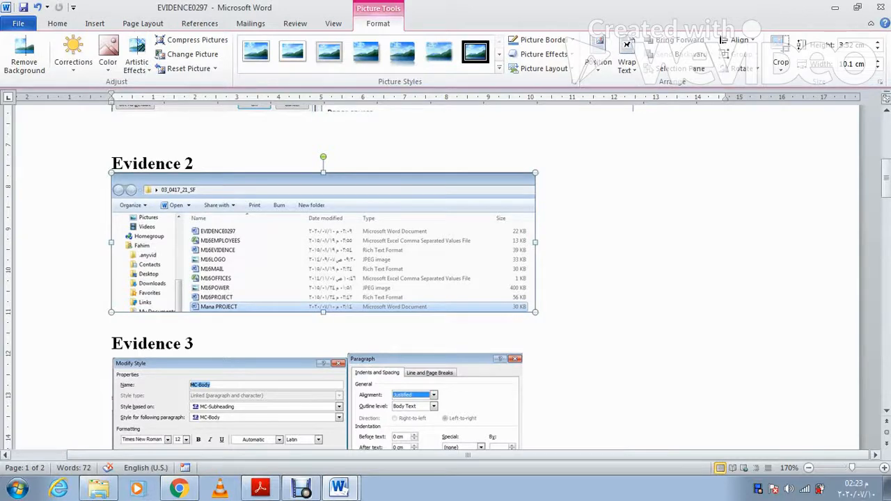
{"action": "left_click", "coordinate": [260, 488]}
Step: Read Tasks 6–9 on page 4 of the exam paper, then return to the Mana PROJECT newsletter
{"action": "scroll", "coordinate": [446, 278], "scroll_direction": "down", "scroll_amount": 10}
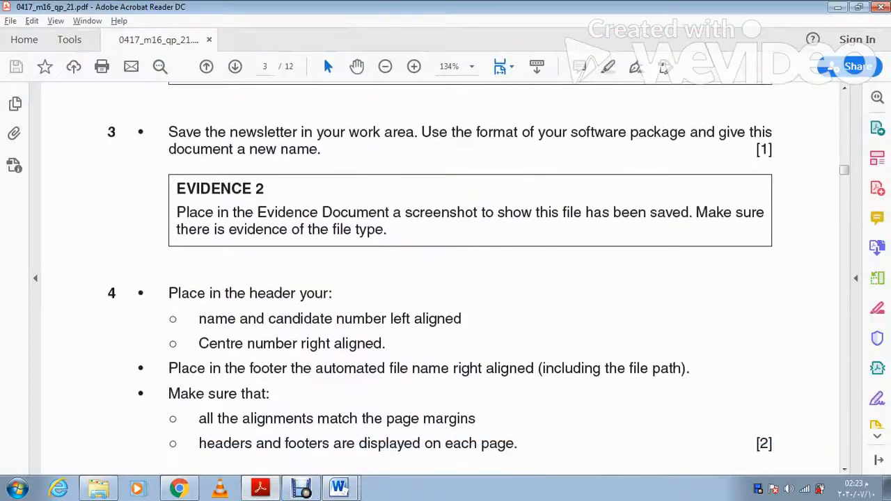
{"action": "scroll", "coordinate": [446, 279], "scroll_direction": "down", "scroll_amount": 6}
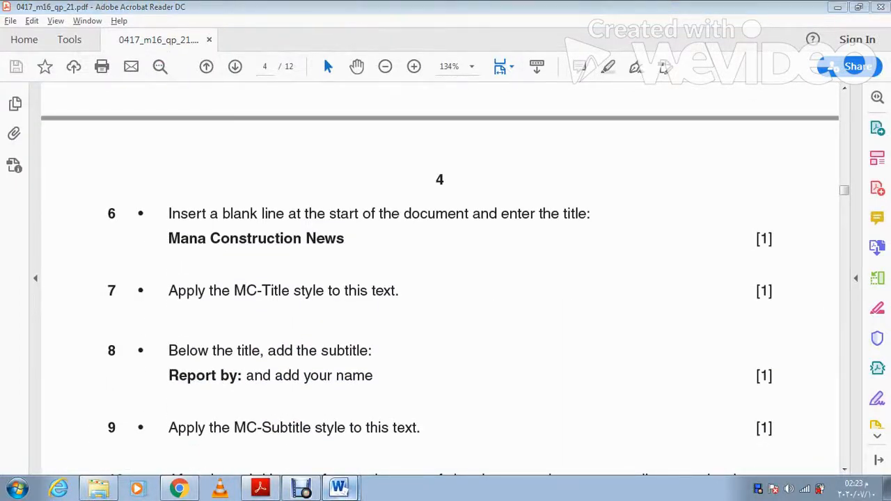
{"action": "left_click", "coordinate": [339, 488]}
{"action": "scroll", "coordinate": [445, 278], "scroll_direction": "up", "scroll_amount": 2}
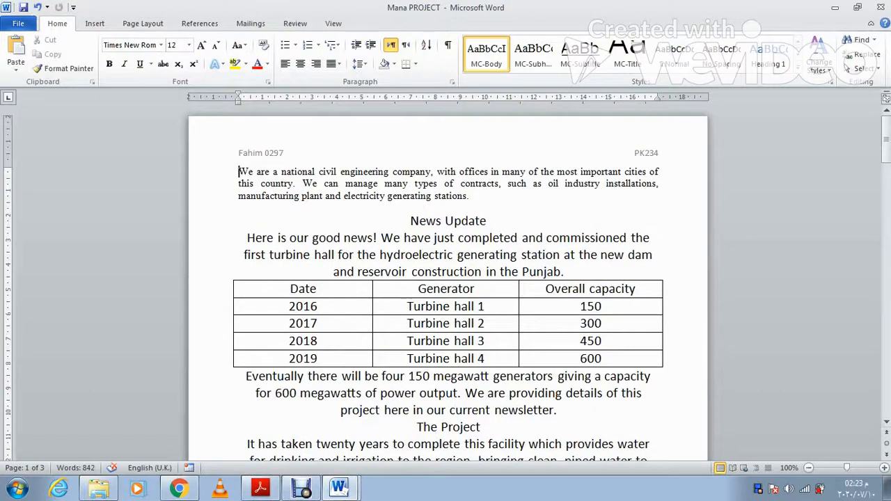
Step: Insert a new first line and type the title 'Mana Construction News'
{"action": "key", "text": "Return"}
{"action": "key", "text": "Up"}
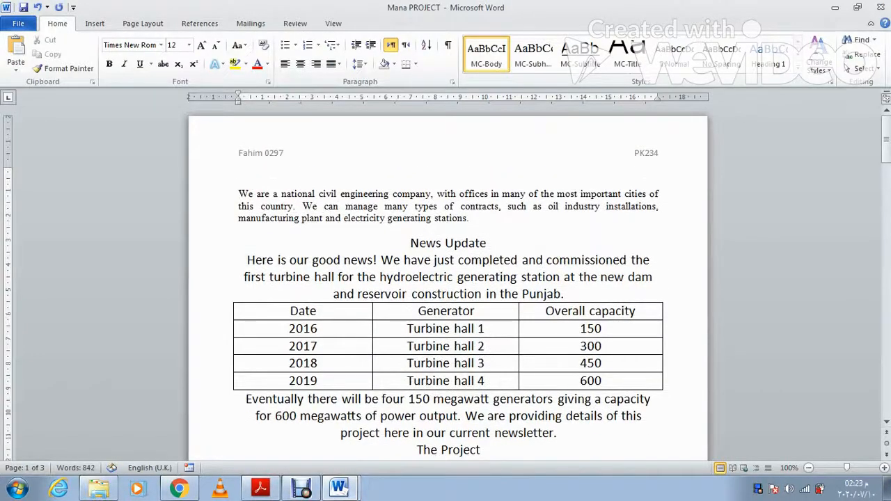
{"action": "key", "text": "alt+Tab"}
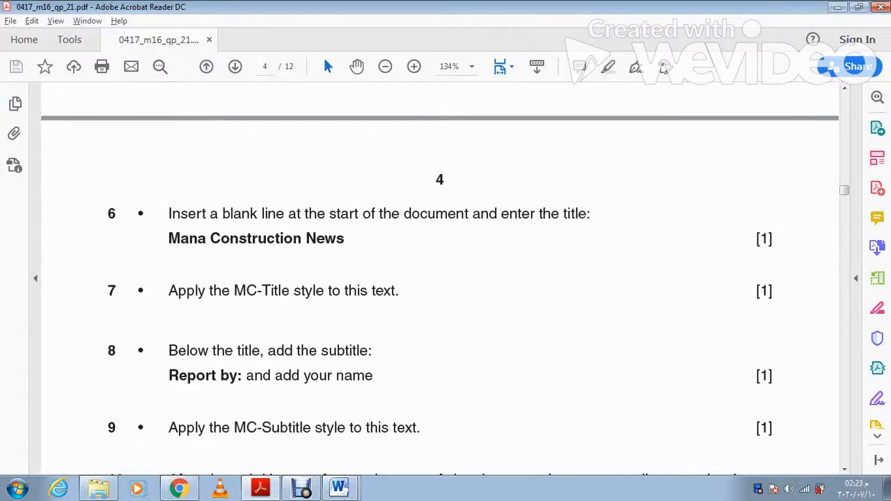
{"action": "key", "text": "alt+Tab"}
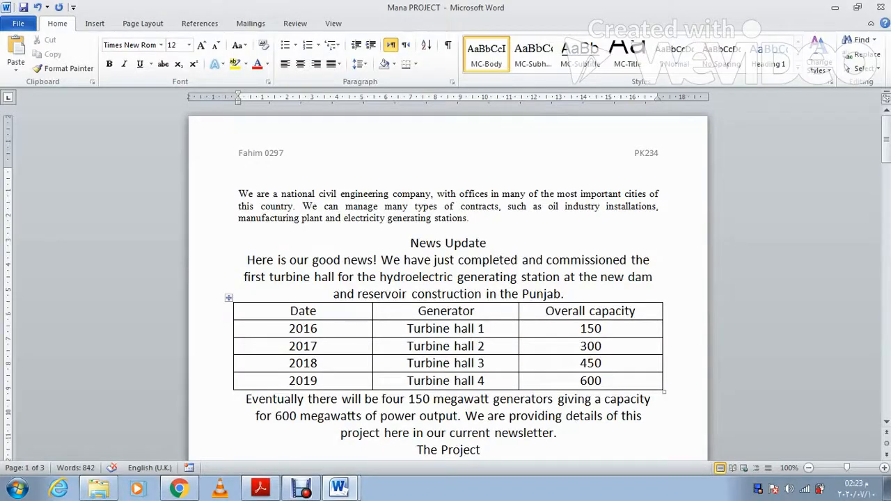
{"action": "type", "text": "M"}
{"action": "key", "text": "Return"}
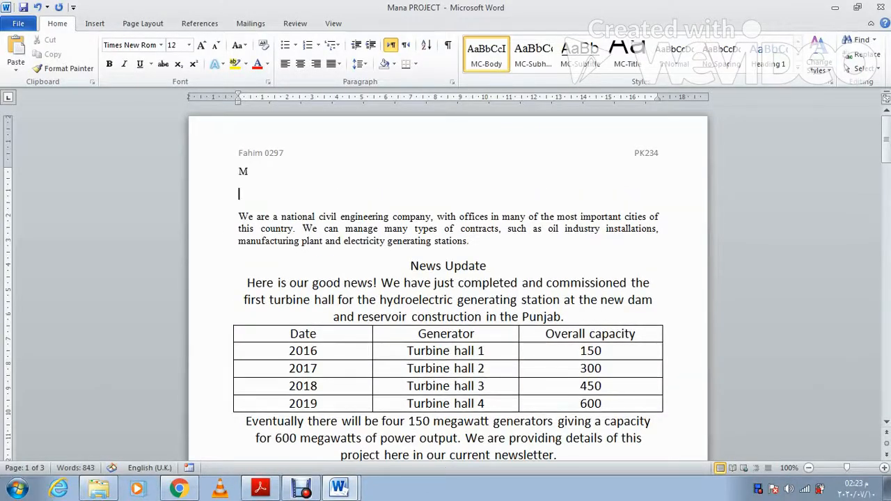
{"action": "key", "text": "BackSpace"}
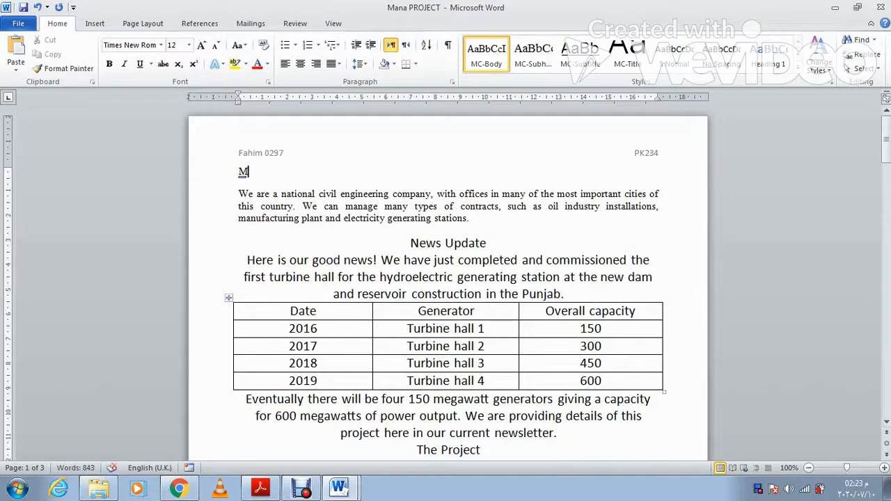
{"action": "type", "text": "ana Construction News"}
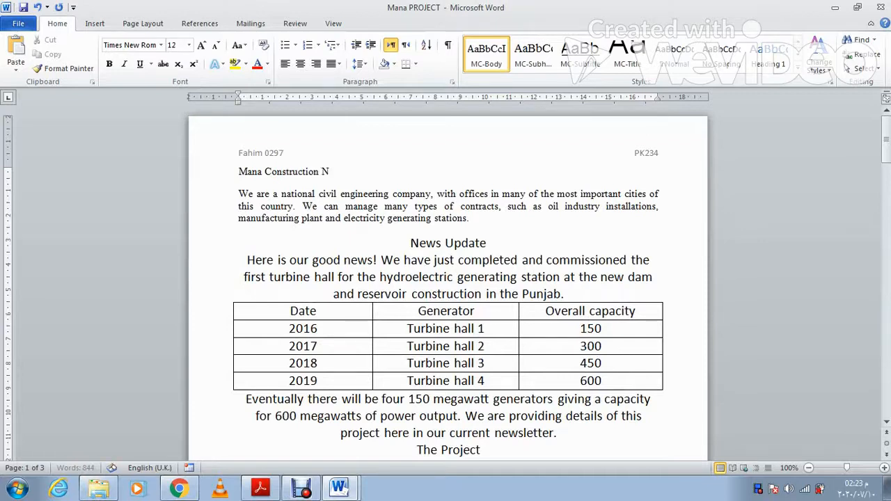
Step: Apply the MC-Title style to the 'Mana Construction News' title
{"action": "key", "text": "alt+Tab"}
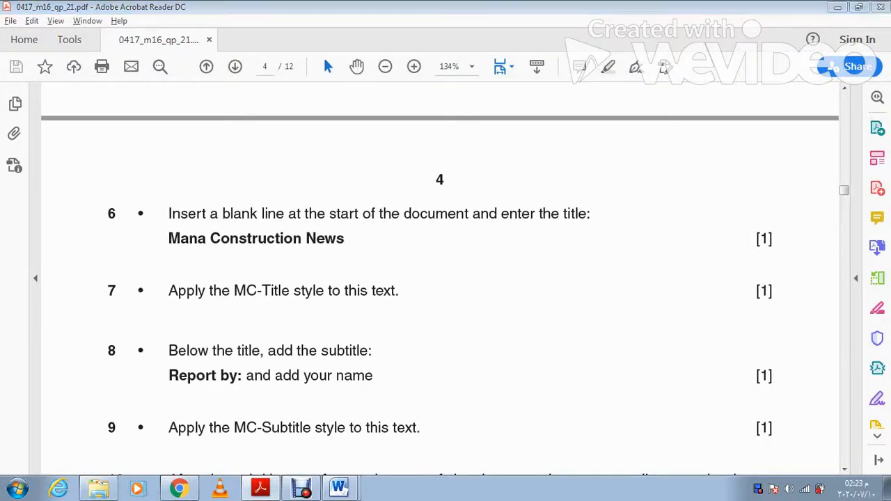
{"action": "key", "text": "alt+Tab"}
{"action": "left_click_drag", "start_coordinate": [346, 172], "coordinate": [239, 172]}
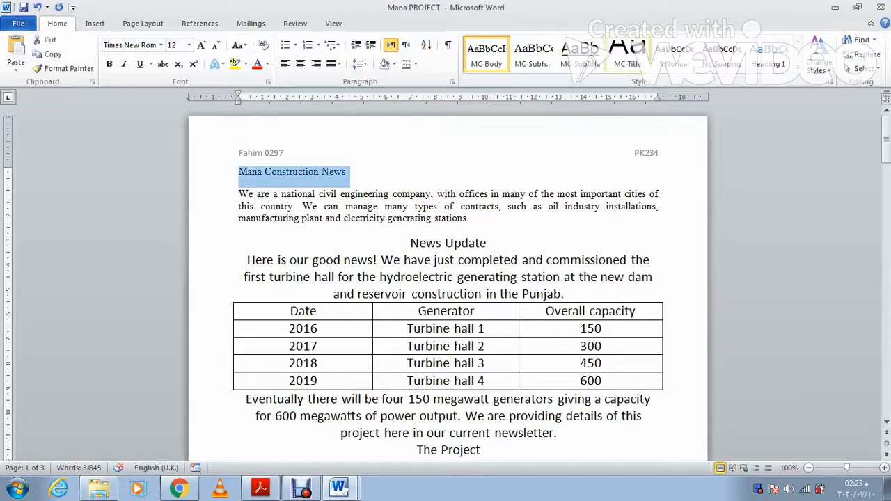
{"action": "left_click", "coordinate": [626, 53]}
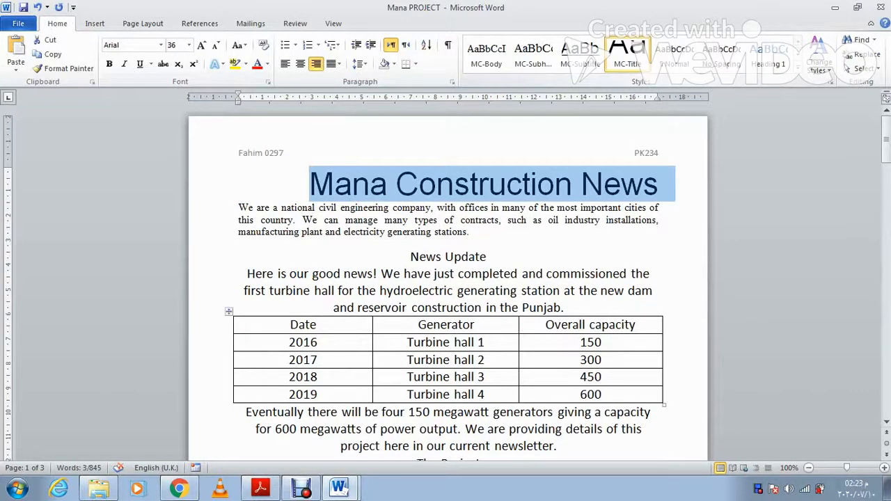
{"action": "key", "text": "alt+Tab"}
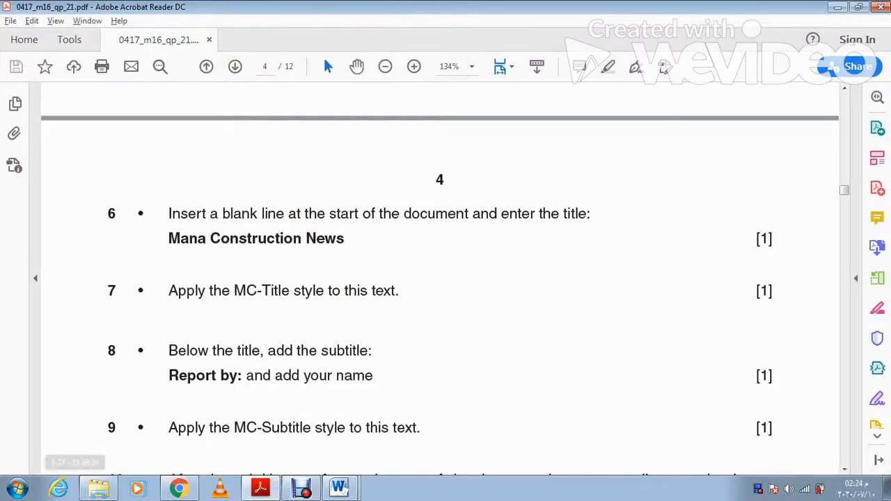
{"action": "key", "text": "alt+Tab"}
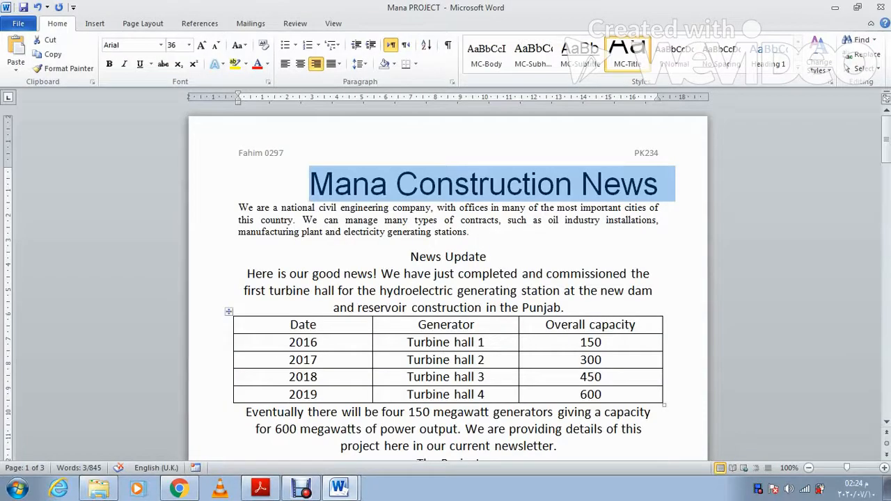
{"action": "key", "text": "End"}
Step: Type 'Reported By:' followed by the author's name on a new line below the title
{"action": "key", "text": "Return"}
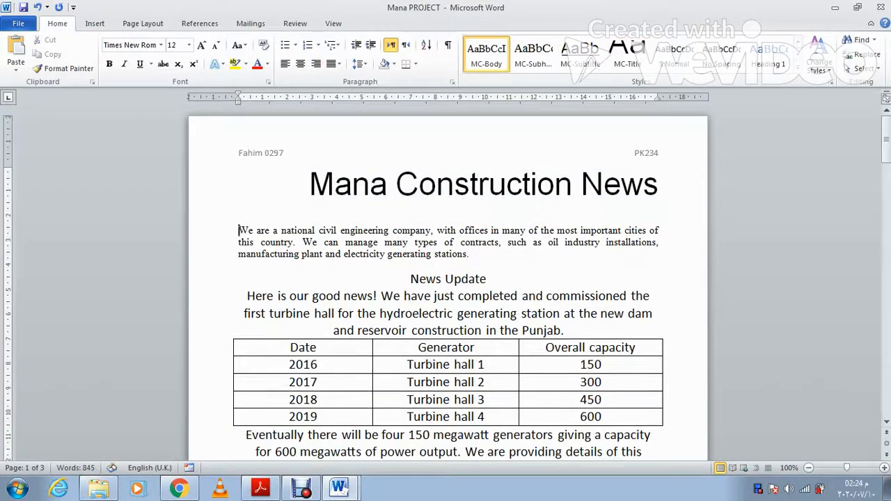
{"action": "type", "text": "Repo"}
{"action": "key", "text": "BackSpace"}
{"action": "type", "text": "p"}
{"action": "key", "text": "BackSpace"}
{"action": "type", "text": "orted By: Fahim"}
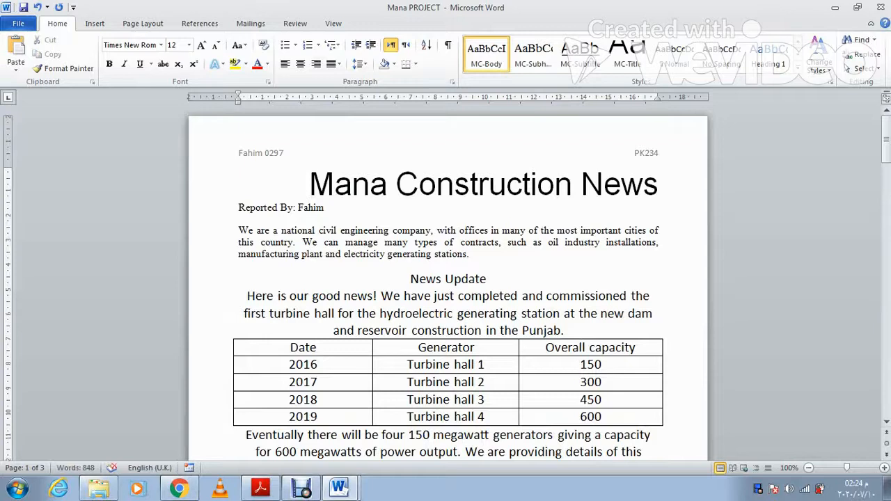
Step: Apply MC-Subtitle style to the Reported By line, then scroll the exam paper to Task 10
{"action": "key", "text": "alt+Tab"}
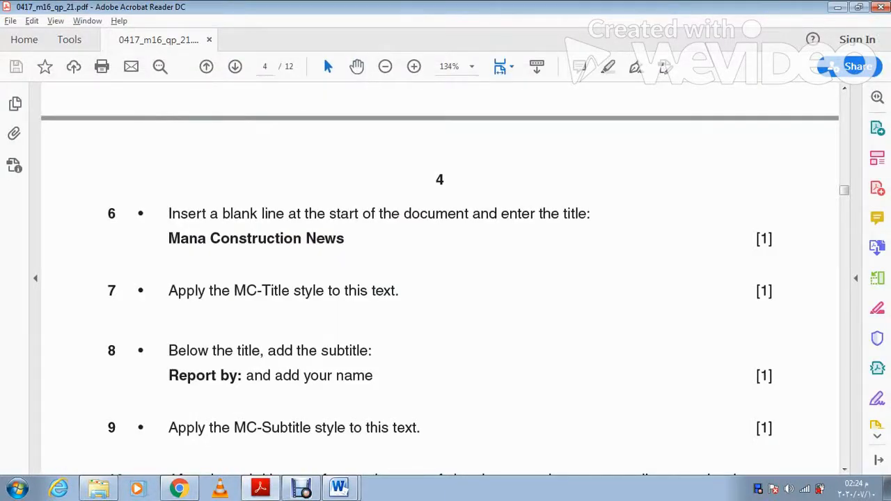
{"action": "key", "text": "alt+Tab"}
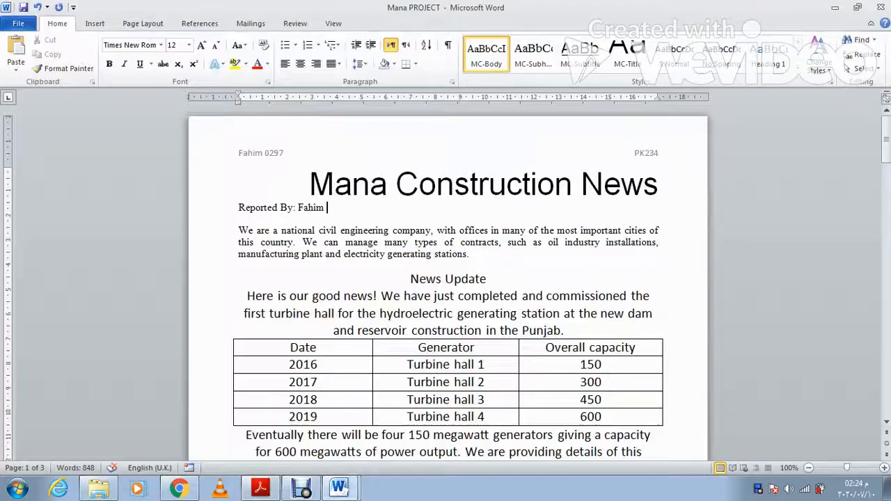
{"action": "left_click_drag", "start_coordinate": [327, 207], "coordinate": [238, 209]}
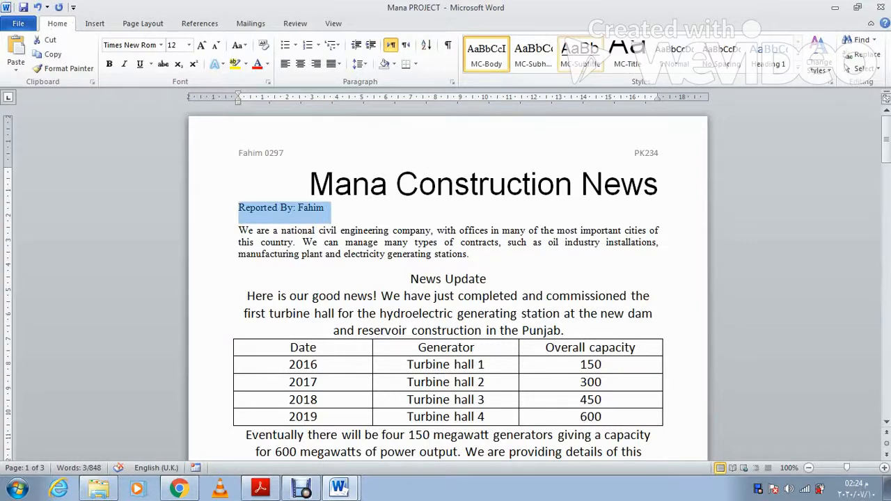
{"action": "left_click", "coordinate": [580, 54]}
{"action": "key", "text": "alt+Tab"}
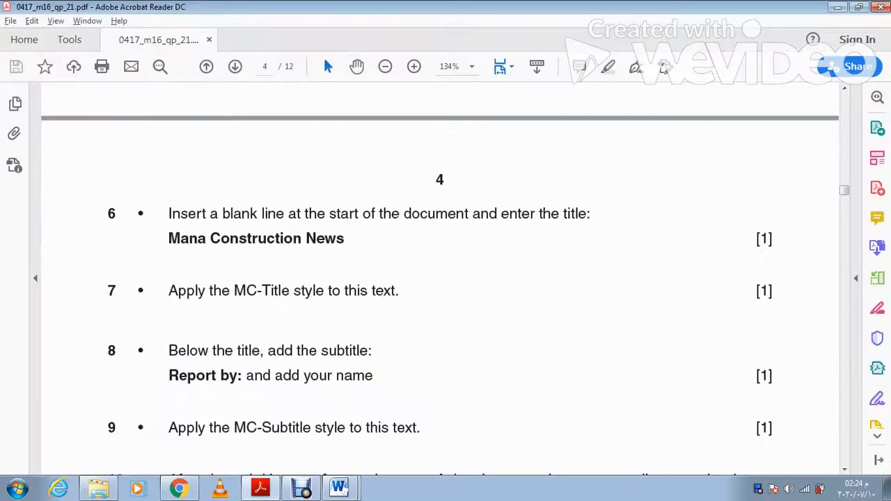
{"action": "scroll", "coordinate": [440, 278], "scroll_direction": "down", "scroll_amount": 4}
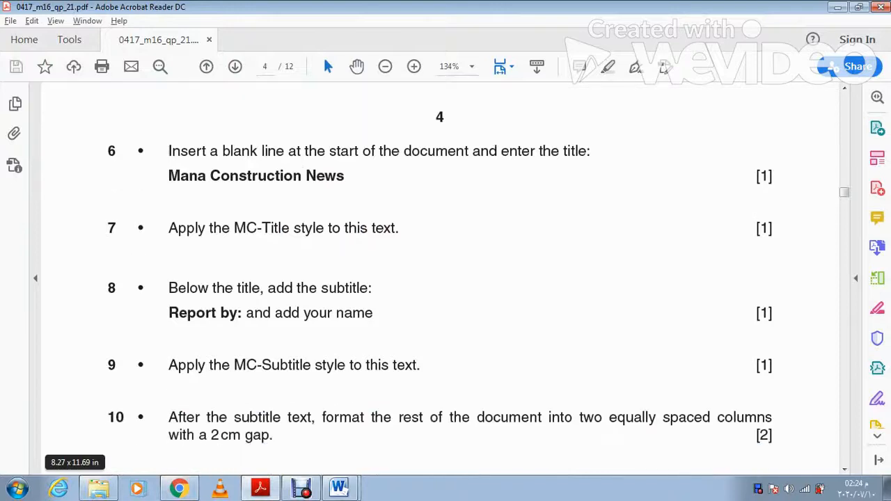
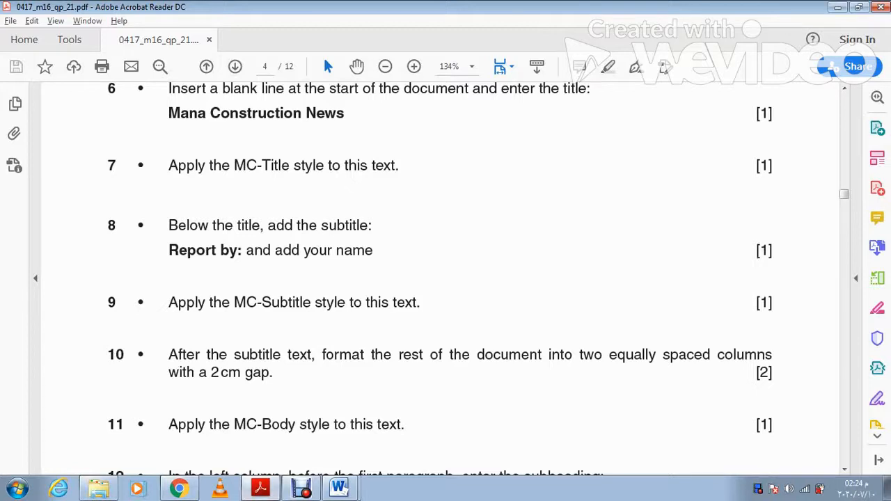
Step: Back in Word, select all body text from 'We are' to the end of the document
{"action": "key", "text": "alt+Tab"}
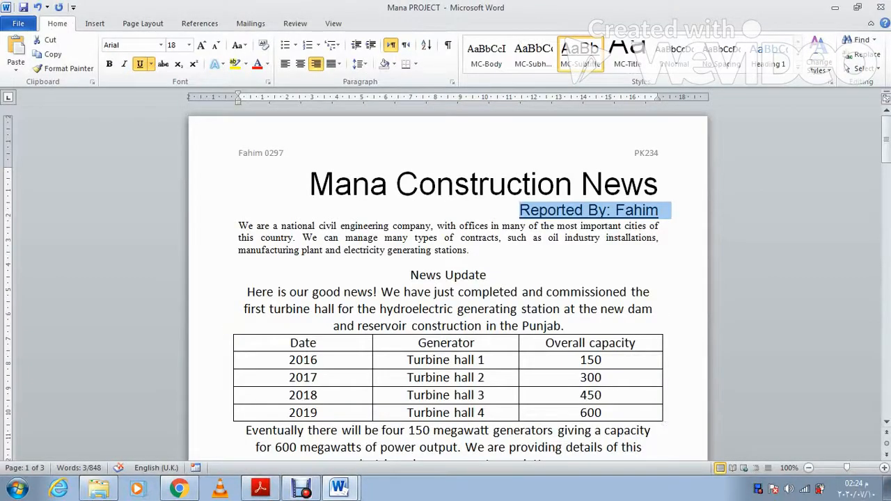
{"action": "left_click_drag", "start_coordinate": [239, 226], "coordinate": [624, 463]}
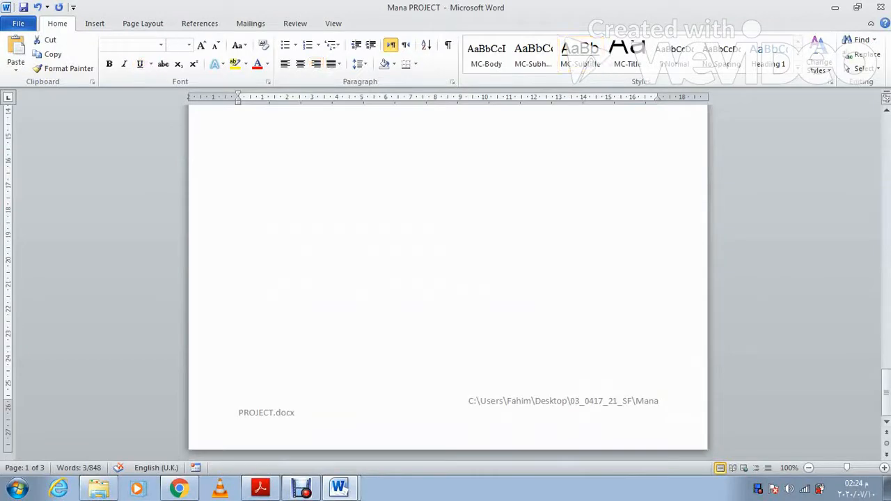
Step: Format the selected body text as Two equal columns with 2 cm spacing
{"action": "left_click", "coordinate": [143, 22]}
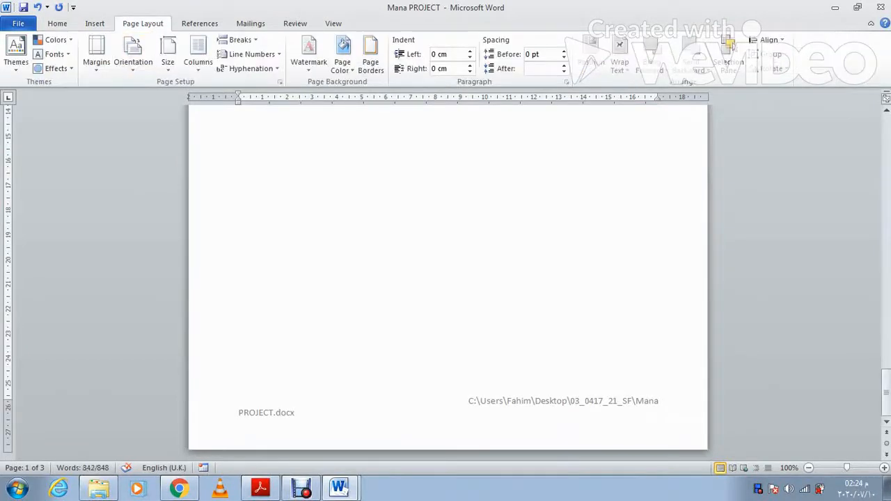
{"action": "left_click", "coordinate": [197, 55]}
{"action": "left_click", "coordinate": [232, 229]}
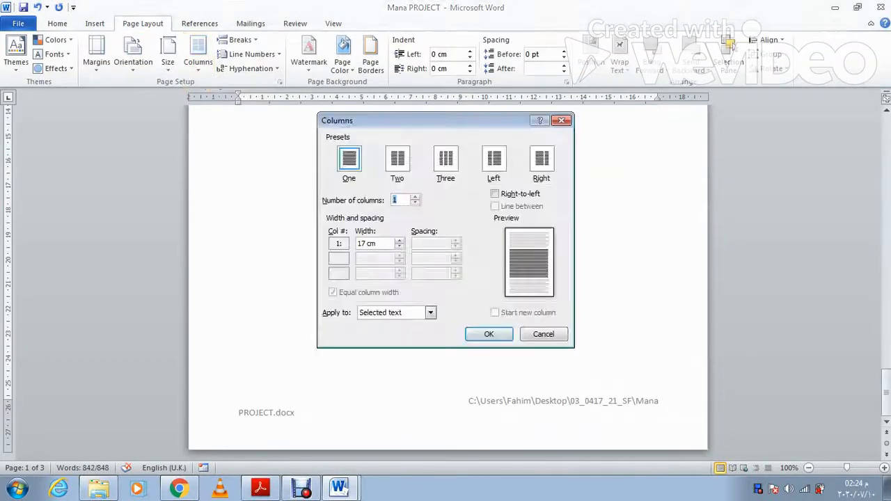
{"action": "left_click", "coordinate": [398, 159]}
{"action": "double_click", "coordinate": [421, 244]}
{"action": "type", "text": "2"}
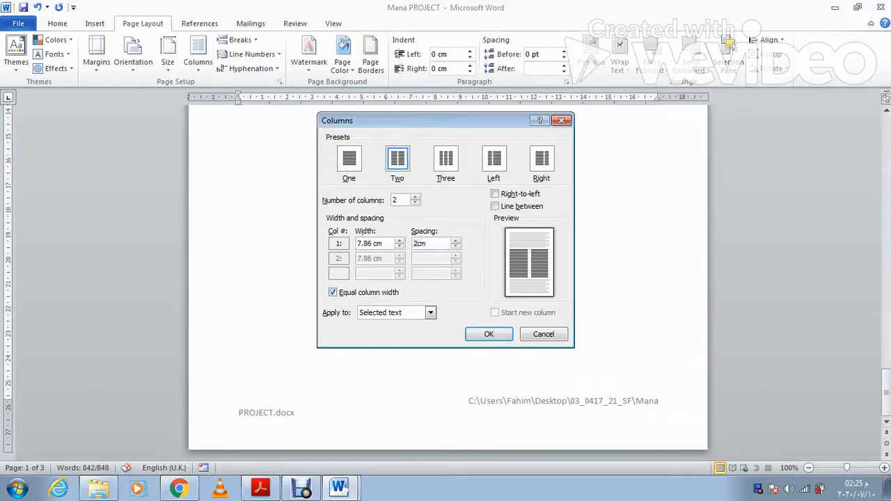
{"action": "key", "text": "Return"}
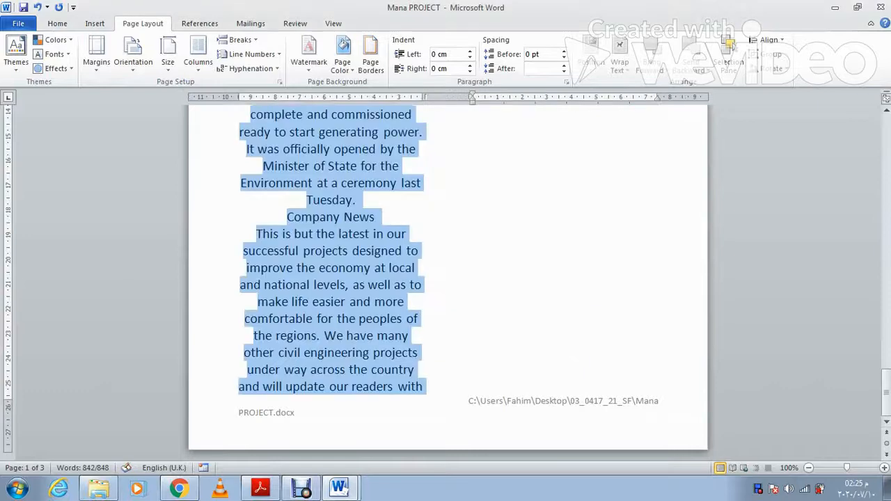
{"action": "scroll", "coordinate": [447, 278], "scroll_direction": "up", "scroll_amount": 15}
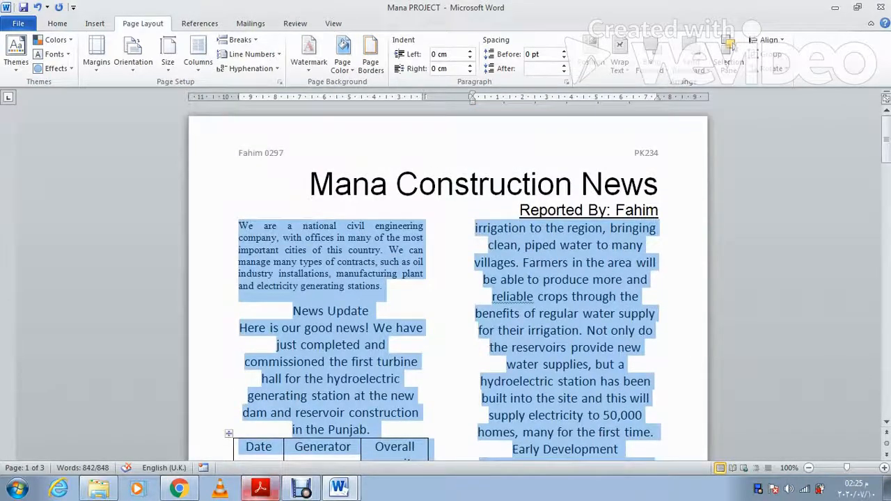
{"action": "left_click", "coordinate": [261, 487]}
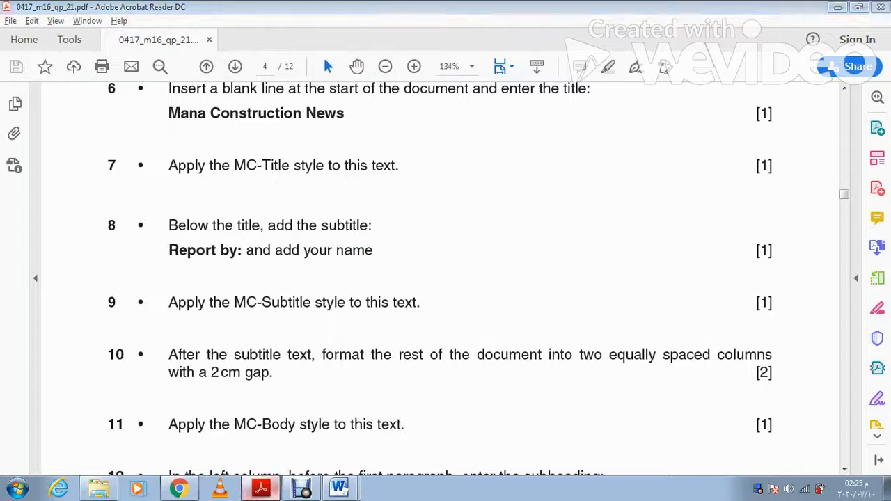
Step: Apply the MC-Body style to the selected two-column body text
{"action": "key", "text": "alt+Tab"}
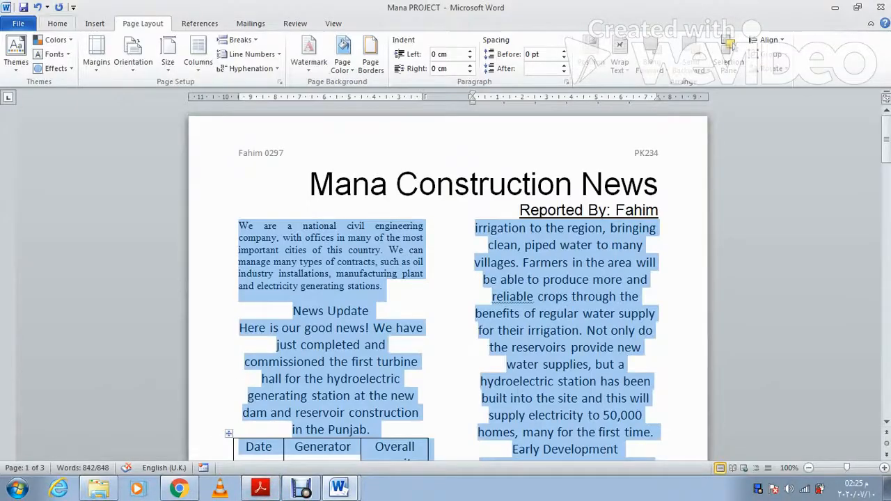
{"action": "left_click", "coordinate": [57, 23]}
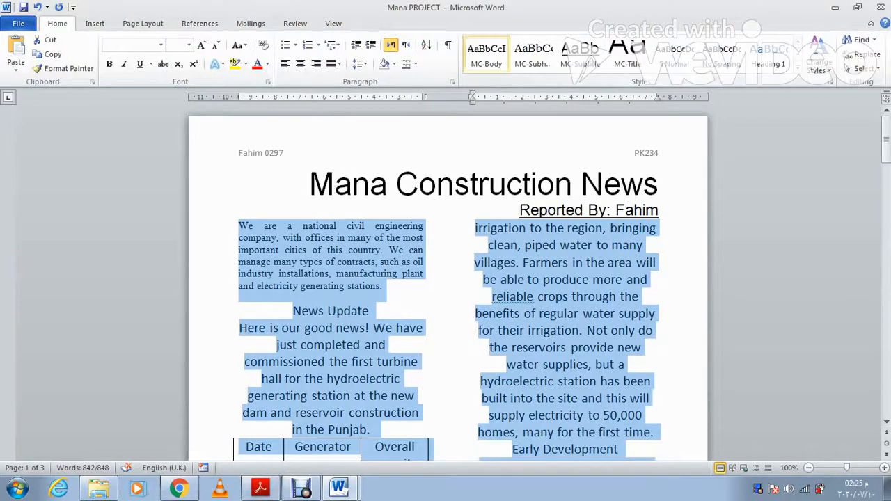
{"action": "left_click", "coordinate": [485, 52]}
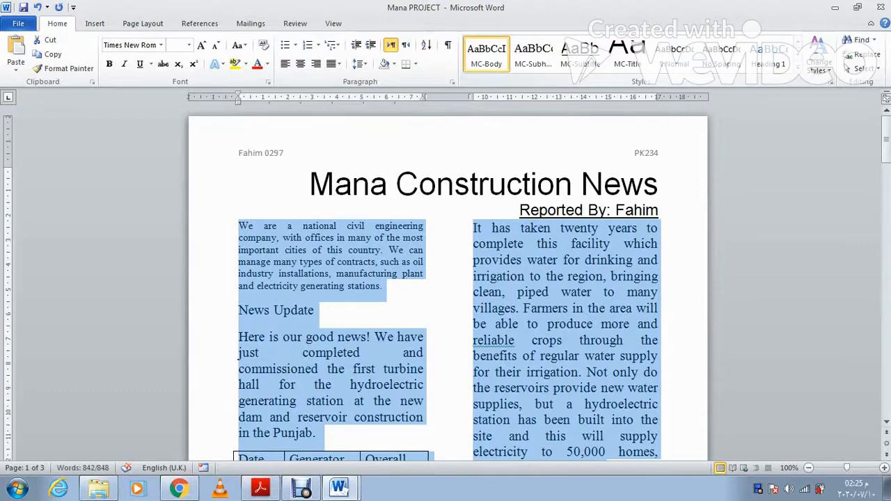
{"action": "left_click", "coordinate": [261, 487]}
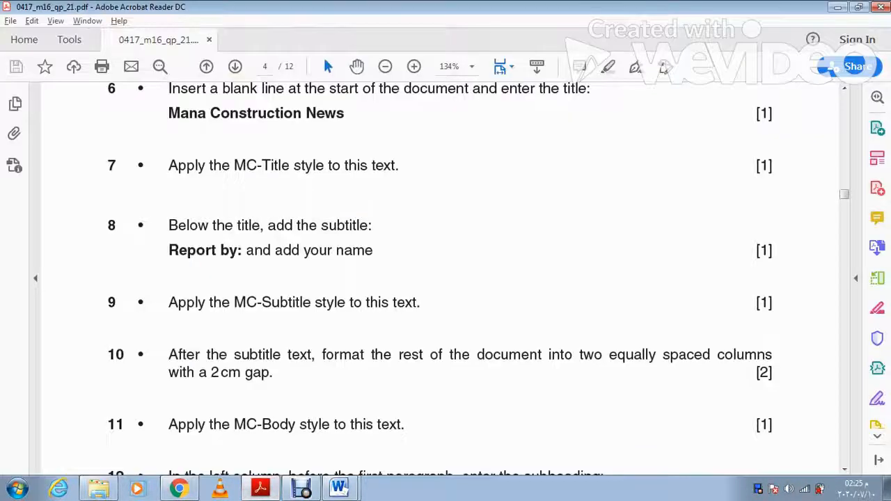
Step: Read exam questions 12–13, then put the cursor in Word's first body paragraph
{"action": "scroll", "coordinate": [438, 278], "scroll_direction": "down", "scroll_amount": 1}
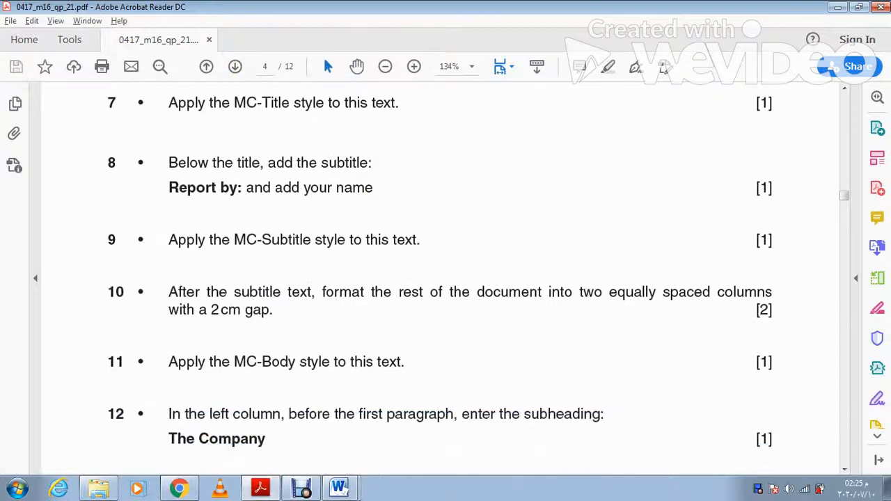
{"action": "scroll", "coordinate": [439, 278], "scroll_direction": "down", "scroll_amount": 2}
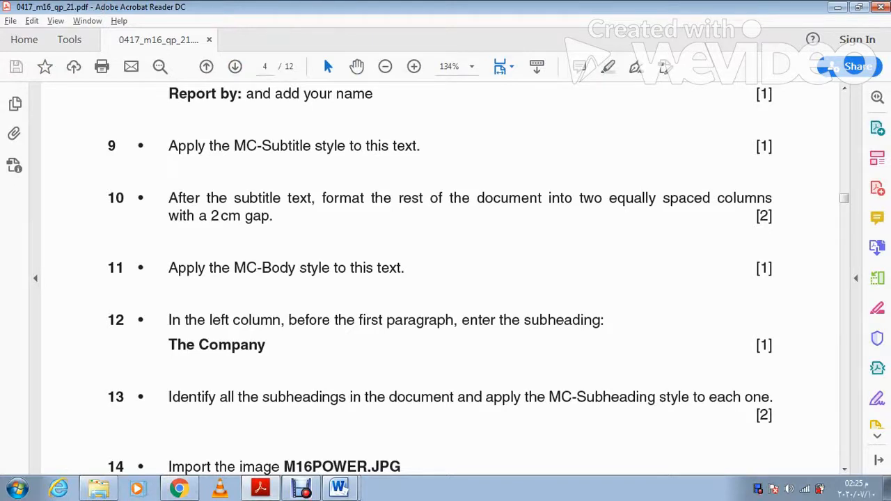
{"action": "left_click", "coordinate": [260, 488]}
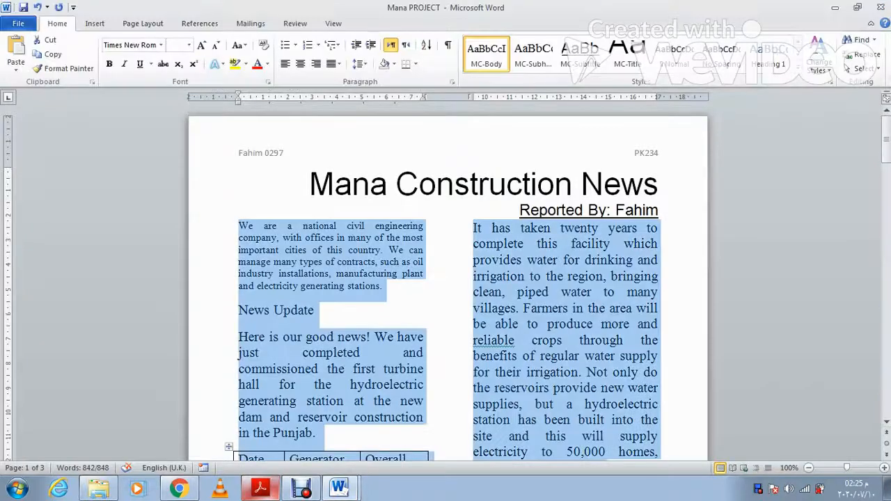
{"action": "left_click", "coordinate": [260, 488]}
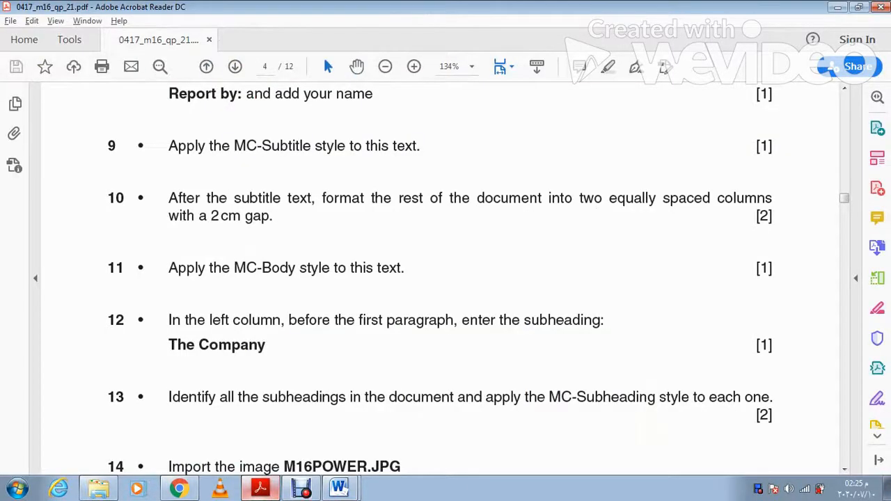
{"action": "left_click", "coordinate": [260, 488]}
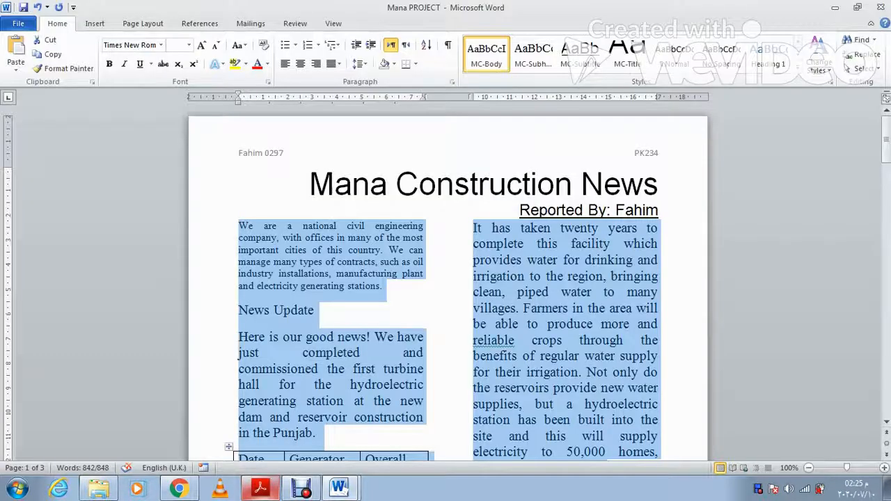
{"action": "left_click", "coordinate": [250, 226]}
Step: Insert a new line reading 'The Company' above the first body paragraph
{"action": "key", "text": "Home"}
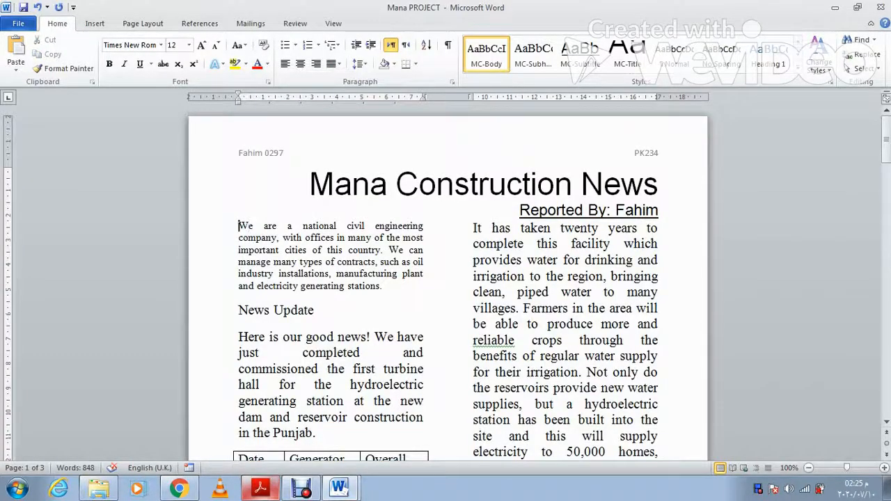
{"action": "key", "text": "Return"}
{"action": "key", "text": "Up"}
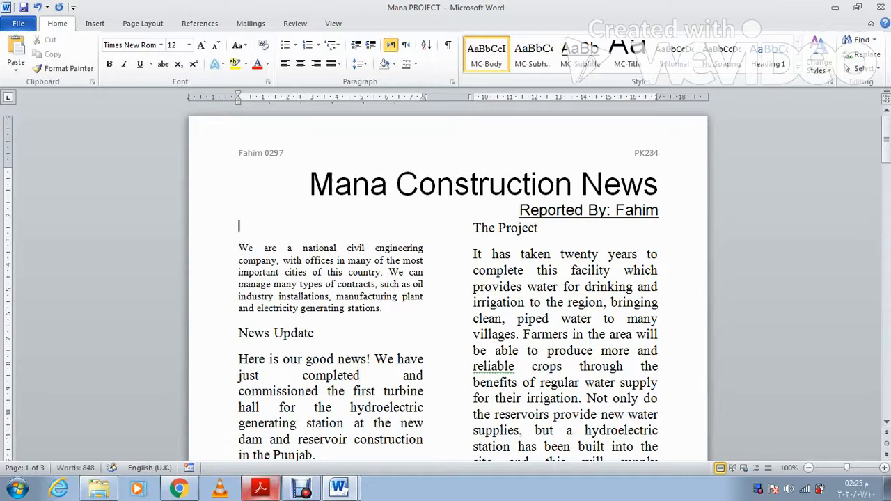
{"action": "type", "text": "The Company"}
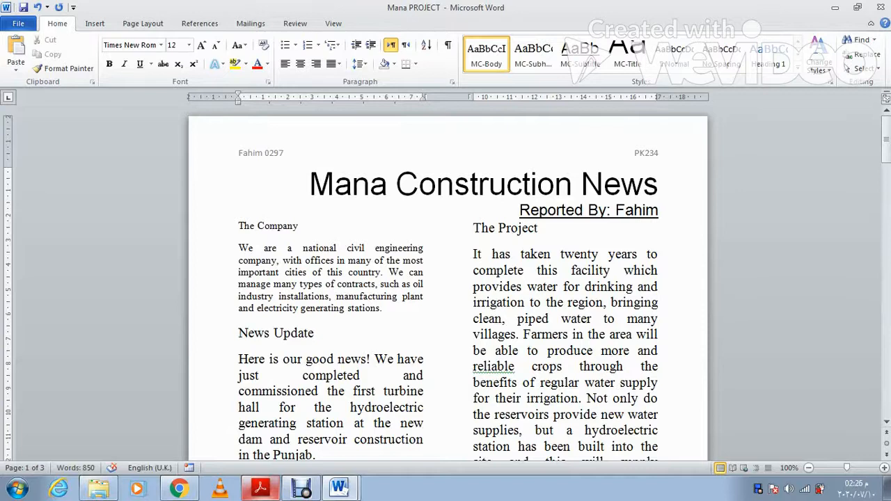
{"action": "key", "text": "alt+Tab"}
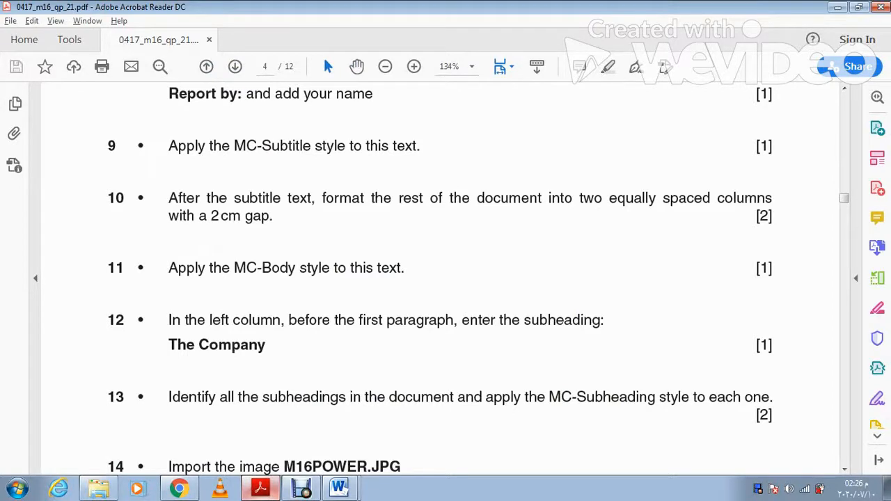
Step: Apply MC-Subheading to The Company, The Project and News Update headings
{"action": "key", "text": "alt+Tab"}
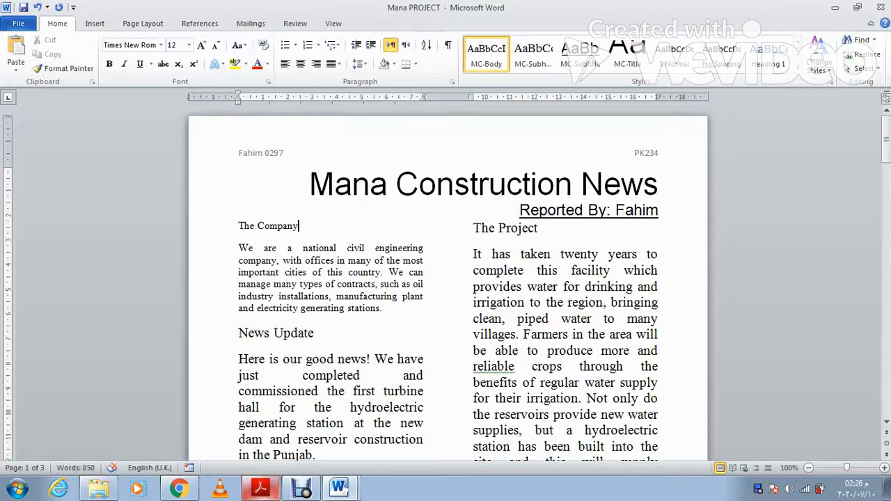
{"action": "key", "text": "ctrl+shift+Left"}
{"action": "key", "text": "ctrl+shift+Left"}
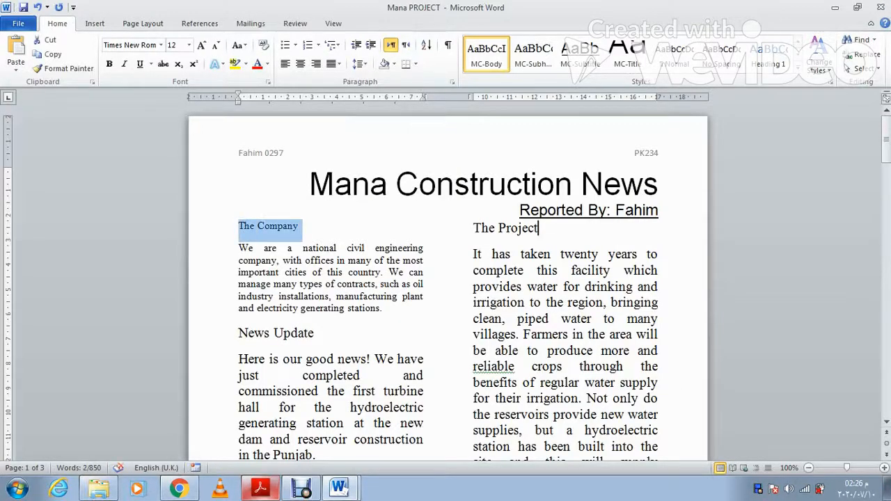
{"action": "key", "text": "ctrl+shift+Left"}
{"action": "key", "text": "ctrl+shift+Left"}
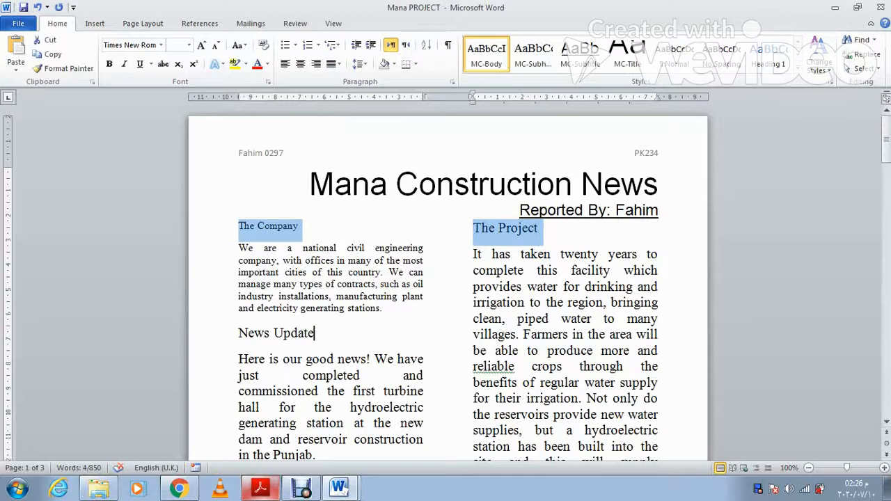
{"action": "key", "text": "ctrl+shift+Left"}
{"action": "key", "text": "ctrl+shift+Left"}
{"action": "scroll", "coordinate": [445, 279], "scroll_direction": "down", "scroll_amount": 5}
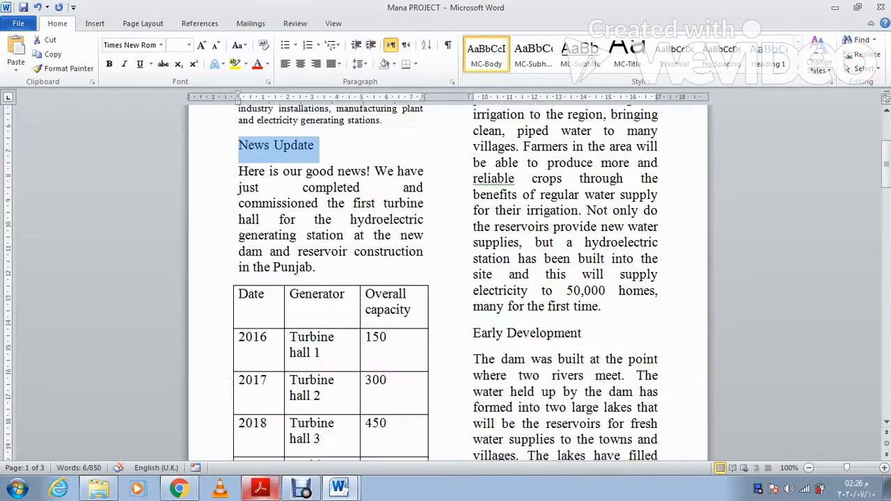
{"action": "scroll", "coordinate": [445, 279], "scroll_direction": "down", "scroll_amount": 1}
{"action": "left_click_drag", "start_coordinate": [582, 302], "coordinate": [474, 301]}
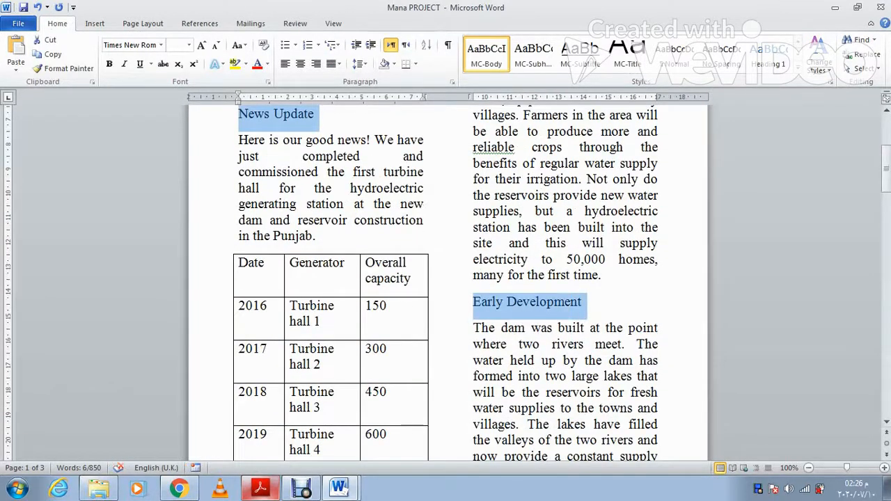
{"action": "left_click", "coordinate": [533, 54]}
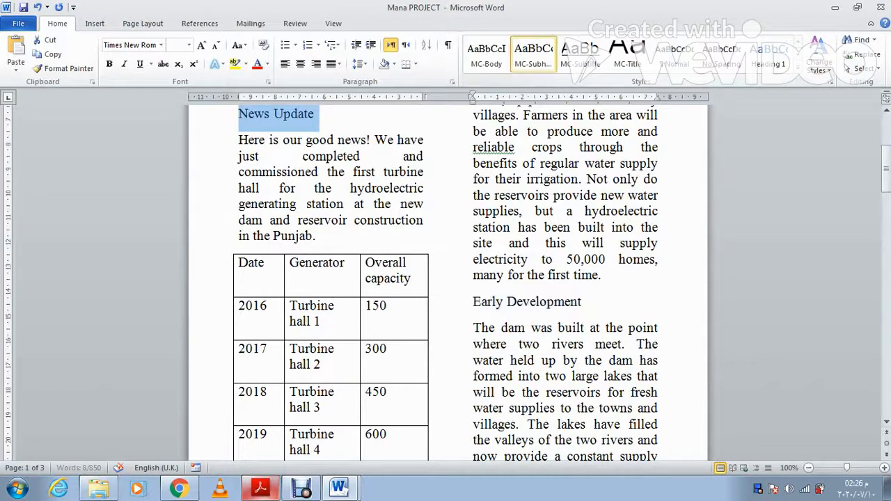
Step: Apply MC-Subheading to Environmental Issues, Benefits of the project and the remaining headings through Company News
{"action": "scroll", "coordinate": [445, 278], "scroll_direction": "down", "scroll_amount": 5}
{"action": "scroll", "coordinate": [446, 279], "scroll_direction": "down", "scroll_amount": 8}
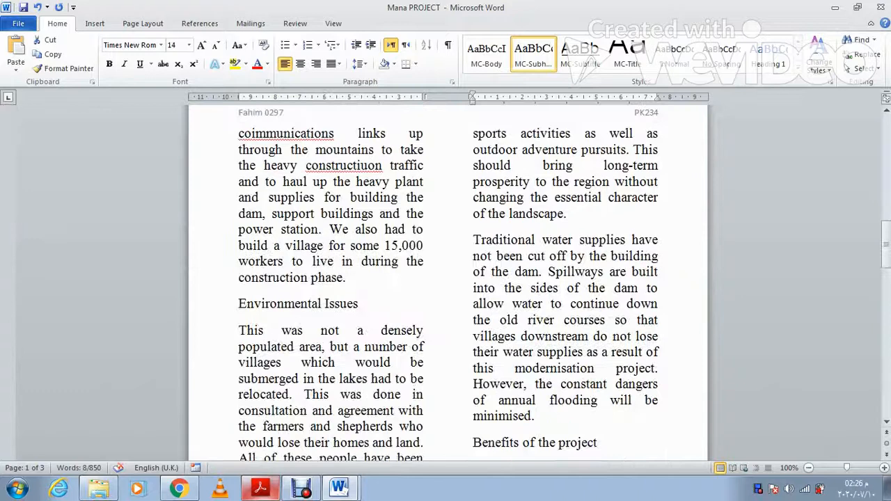
{"action": "left_click_drag", "start_coordinate": [359, 304], "coordinate": [238, 303]}
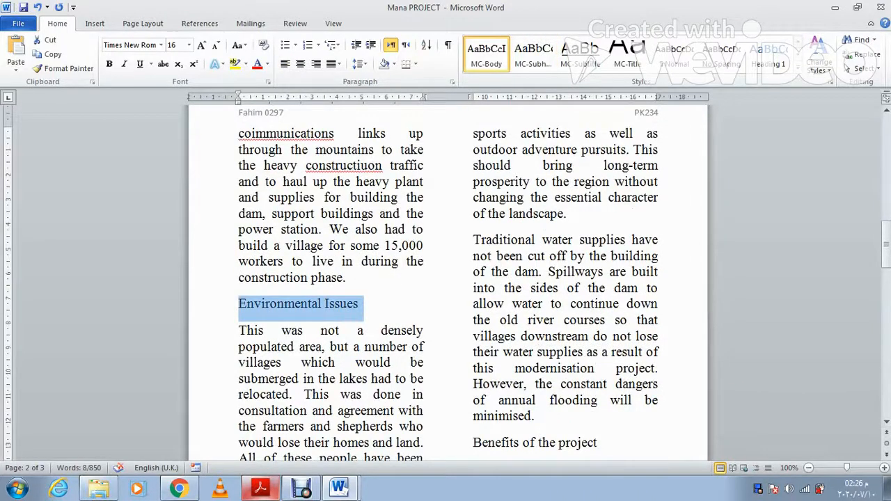
{"action": "left_click_drag", "start_coordinate": [599, 442], "coordinate": [472, 442]}
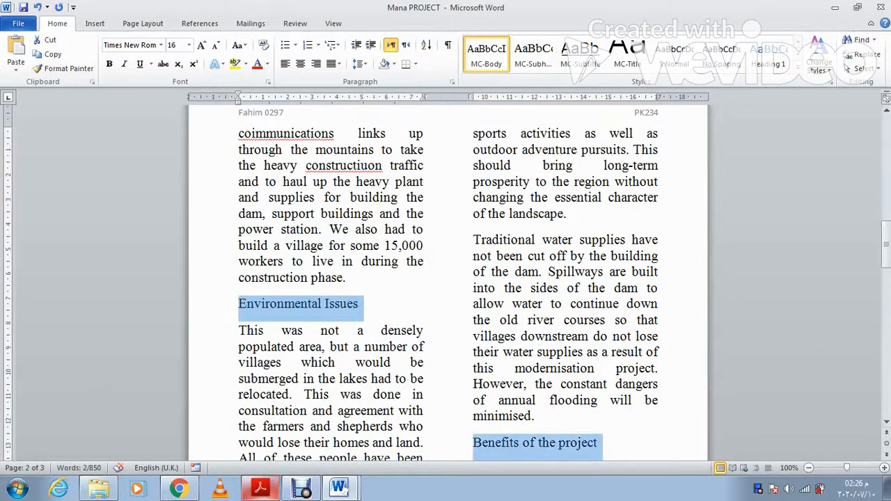
{"action": "scroll", "coordinate": [446, 279], "scroll_direction": "down", "scroll_amount": 8}
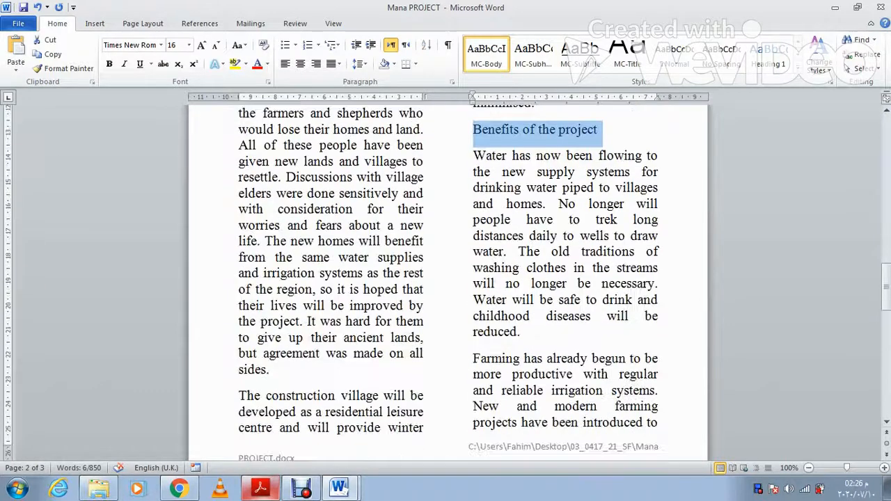
{"action": "scroll", "coordinate": [445, 278], "scroll_direction": "down", "scroll_amount": 6}
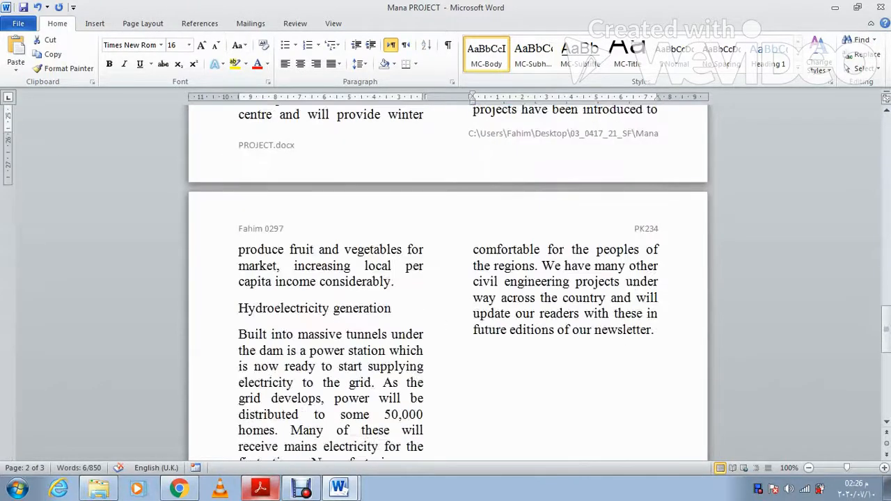
{"action": "left_click_drag", "start_coordinate": [397, 309], "coordinate": [238, 308]}
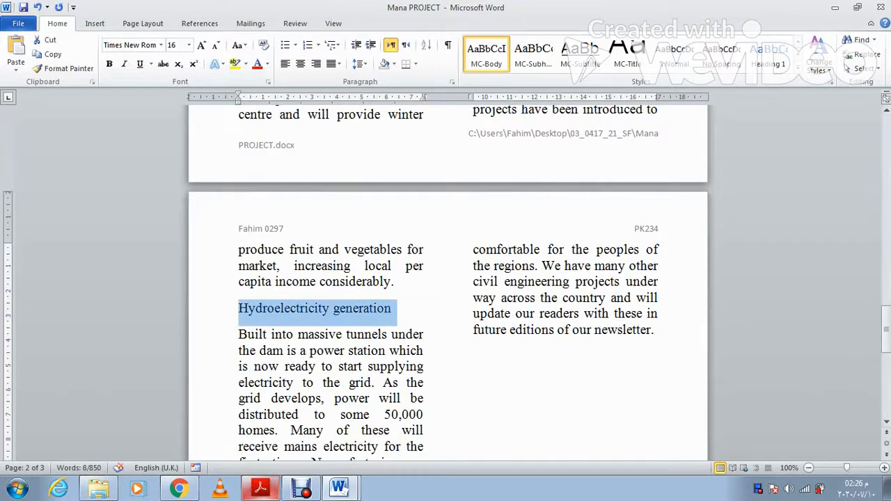
{"action": "scroll", "coordinate": [238, 308], "scroll_direction": "down", "scroll_amount": 3}
{"action": "scroll", "coordinate": [331, 278], "scroll_direction": "down", "scroll_amount": 7}
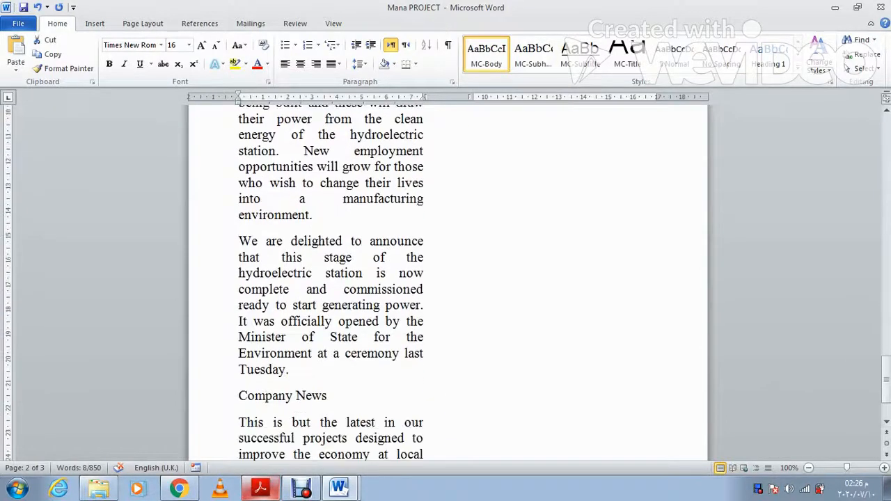
{"action": "left_click_drag", "start_coordinate": [332, 333], "coordinate": [238, 333]}
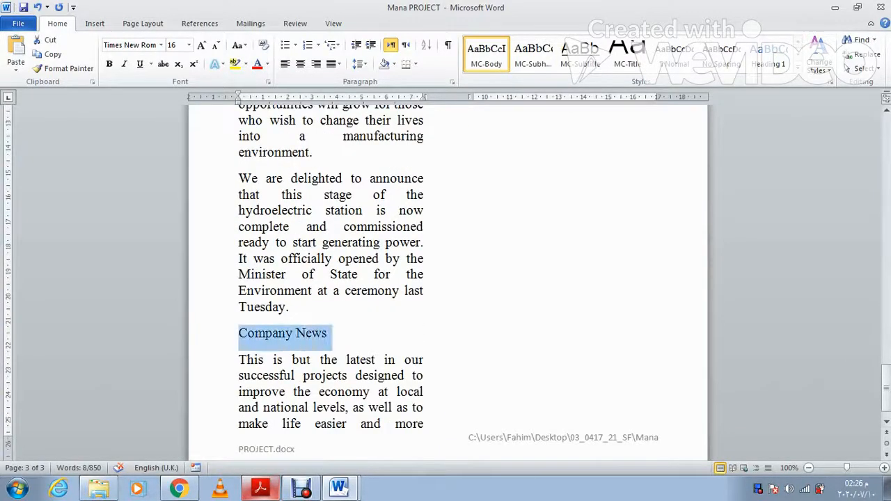
{"action": "scroll", "coordinate": [238, 333], "scroll_direction": "down", "scroll_amount": 1}
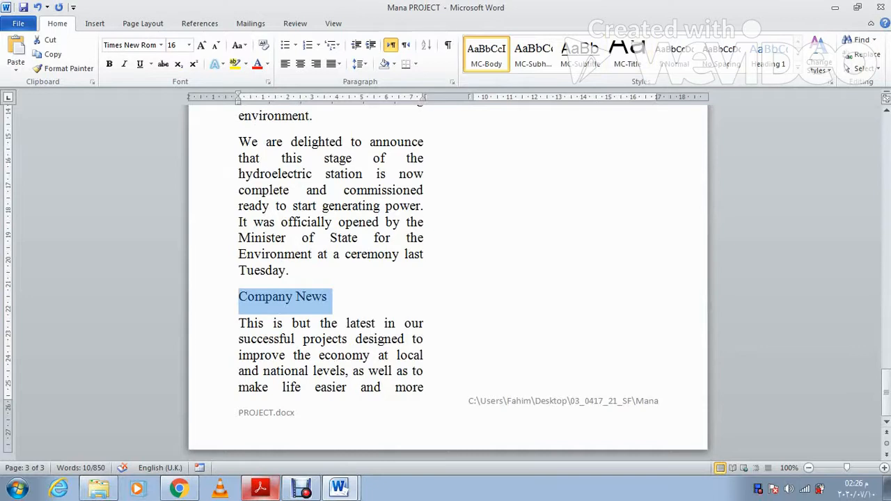
{"action": "left_click", "coordinate": [533, 55]}
{"action": "left_click", "coordinate": [404, 370]}
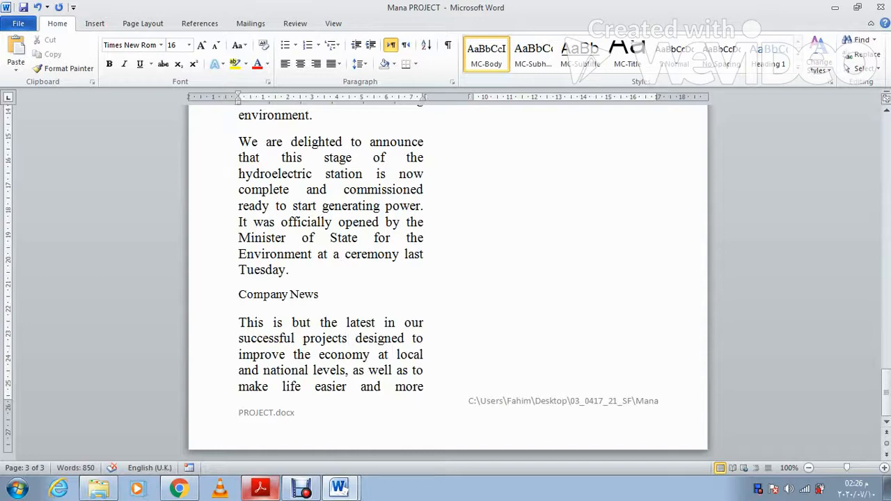
{"action": "scroll", "coordinate": [445, 279], "scroll_direction": "up", "scroll_amount": 7}
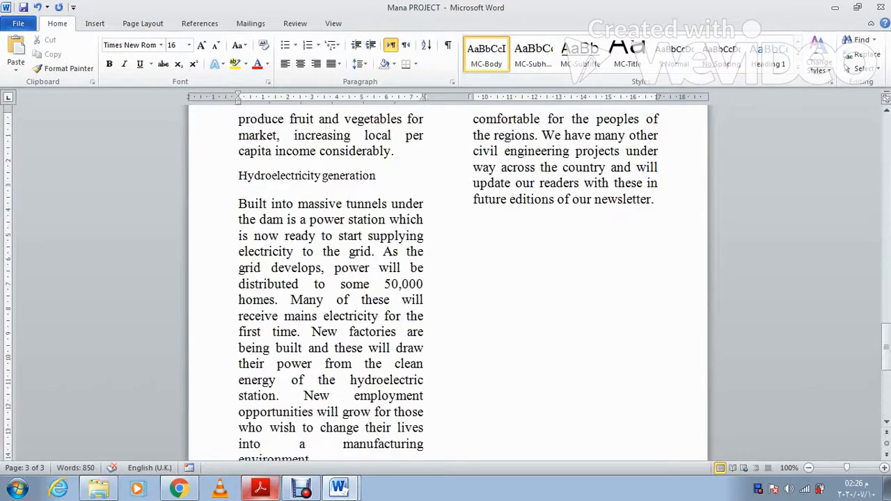
Step: Apply MC-Body to the later paragraphs and the Company News body paragraph
{"action": "scroll", "coordinate": [446, 278], "scroll_direction": "down", "scroll_amount": 1}
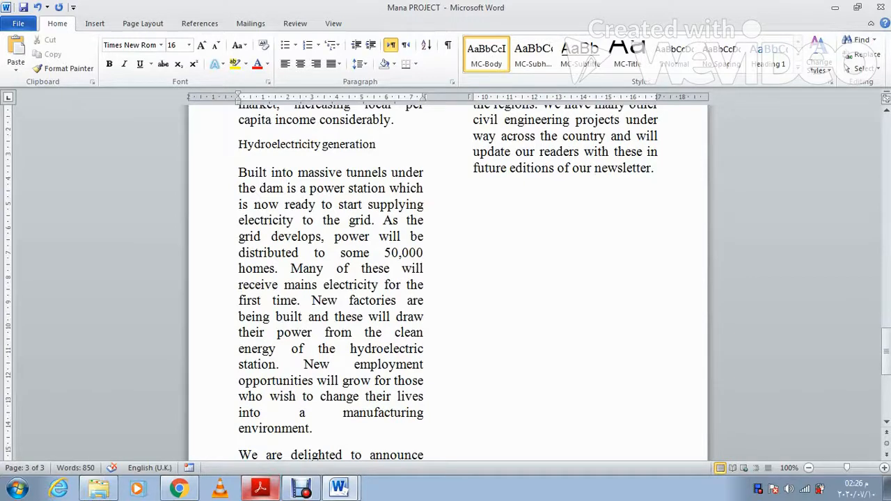
{"action": "scroll", "coordinate": [446, 278], "scroll_direction": "down", "scroll_amount": 6}
{"action": "left_click_drag", "start_coordinate": [289, 395], "coordinate": [239, 141]}
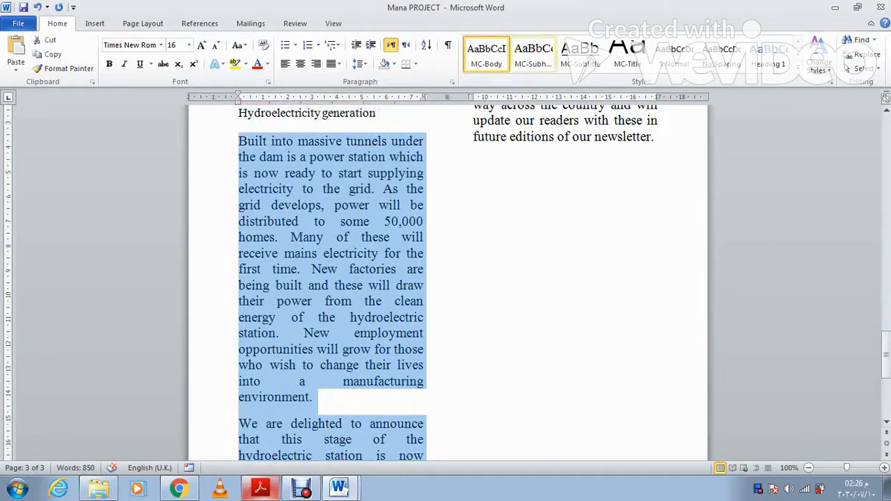
{"action": "left_click", "coordinate": [486, 54]}
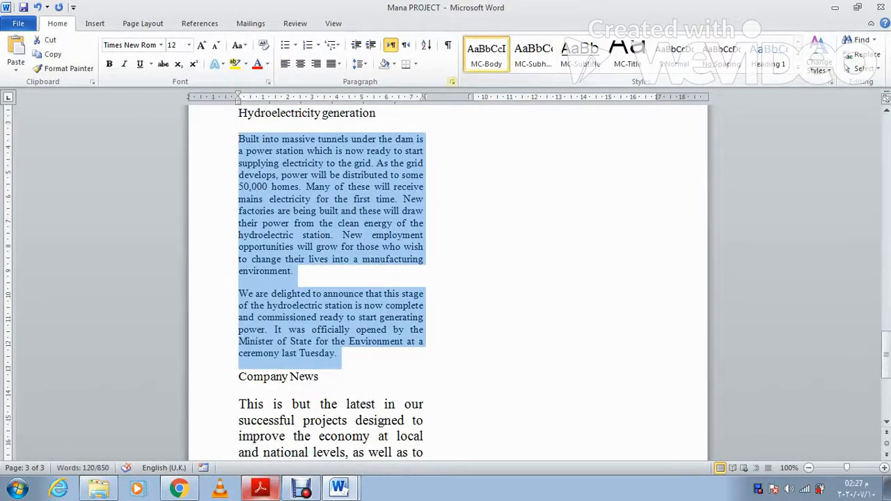
{"action": "scroll", "coordinate": [420, 282], "scroll_direction": "down", "scroll_amount": 5}
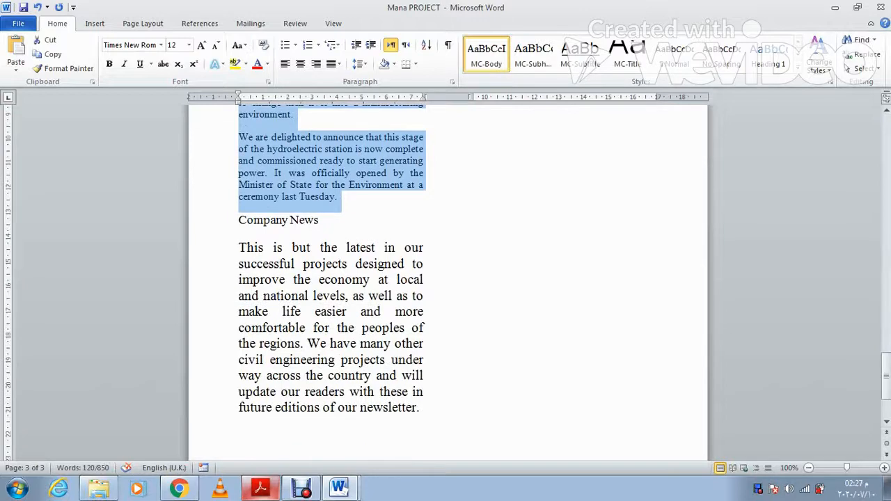
{"action": "left_click", "coordinate": [421, 408]}
{"action": "left_click_drag", "start_coordinate": [420, 408], "coordinate": [239, 248]}
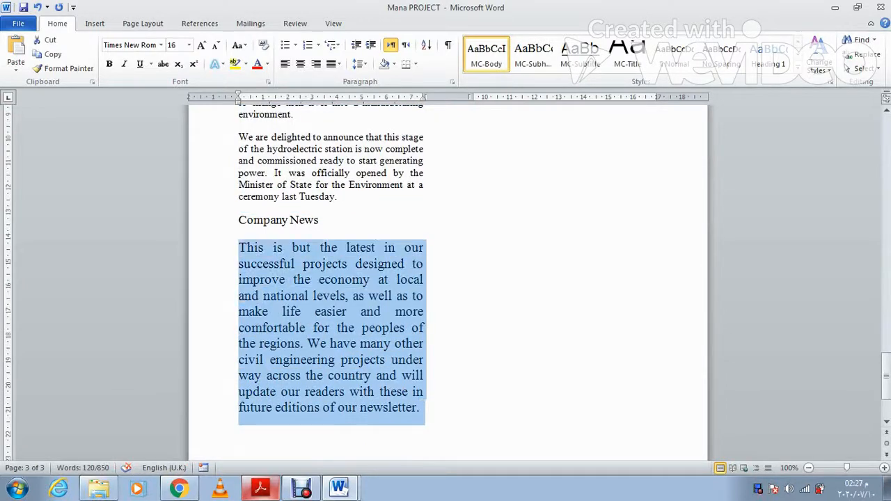
{"action": "left_click", "coordinate": [486, 55]}
Step: Restyle the produce-fruit text atop page 2 as MC-Body and move it before 'modern'
{"action": "scroll", "coordinate": [447, 282], "scroll_direction": "up", "scroll_amount": 10}
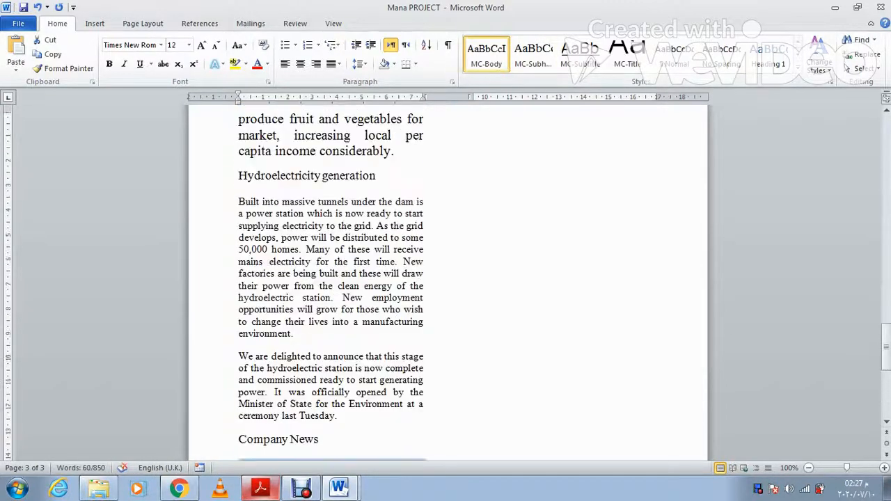
{"action": "scroll", "coordinate": [447, 282], "scroll_direction": "up", "scroll_amount": 2}
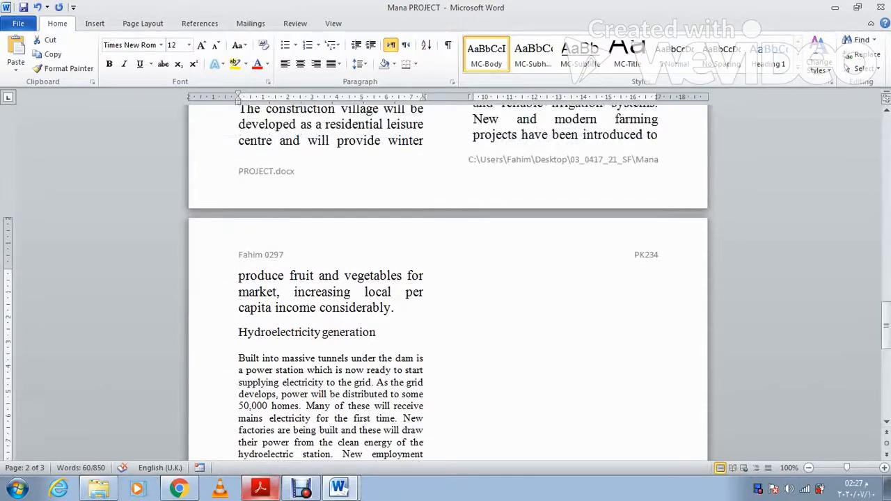
{"action": "left_click_drag", "start_coordinate": [391, 308], "coordinate": [238, 276]}
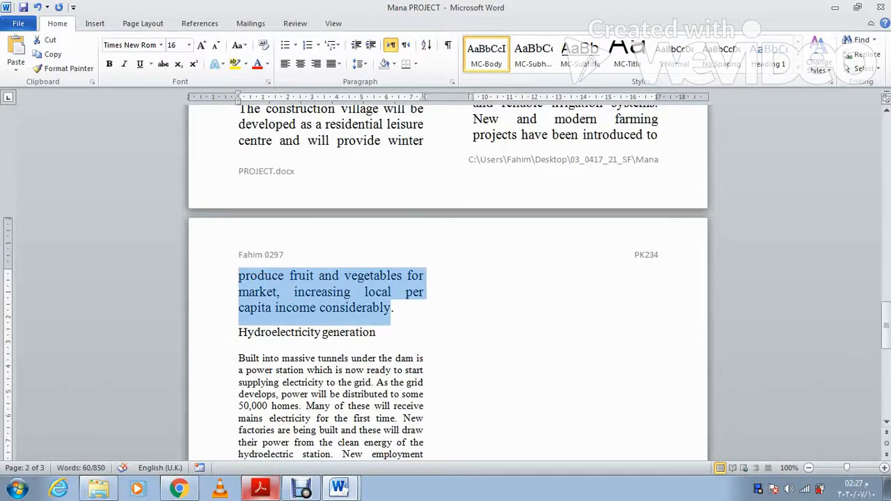
{"action": "left_click", "coordinate": [486, 54]}
{"action": "scroll", "coordinate": [448, 282], "scroll_direction": "up", "scroll_amount": 5}
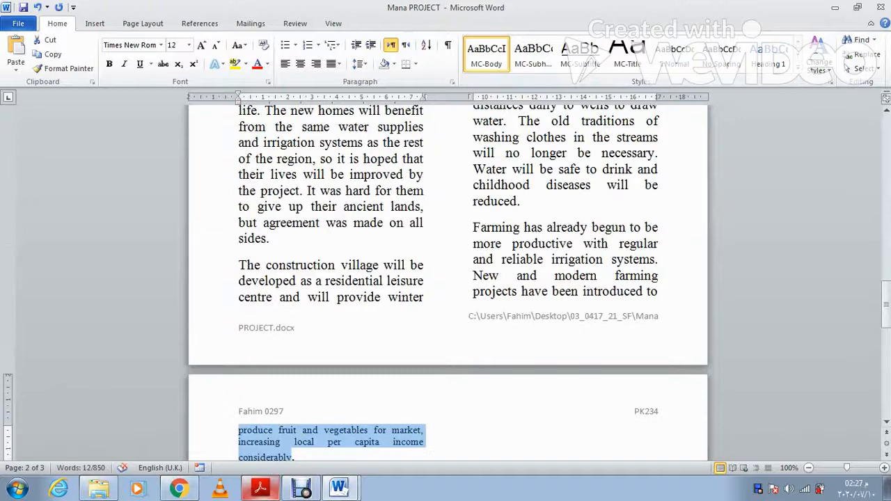
{"action": "scroll", "coordinate": [447, 281], "scroll_direction": "up", "scroll_amount": 3}
{"action": "left_click_drag", "start_coordinate": [659, 385], "coordinate": [529, 370]}
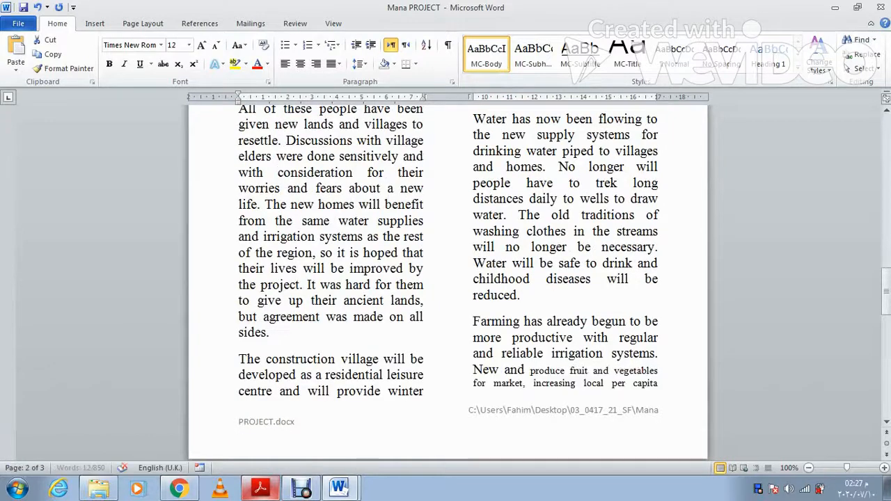
Step: Apply MC-Body to both Benefits of the project paragraphs and the Traditional water paragraph
{"action": "left_click", "coordinate": [660, 384]}
{"action": "left_click_drag", "start_coordinate": [660, 383], "coordinate": [473, 192]}
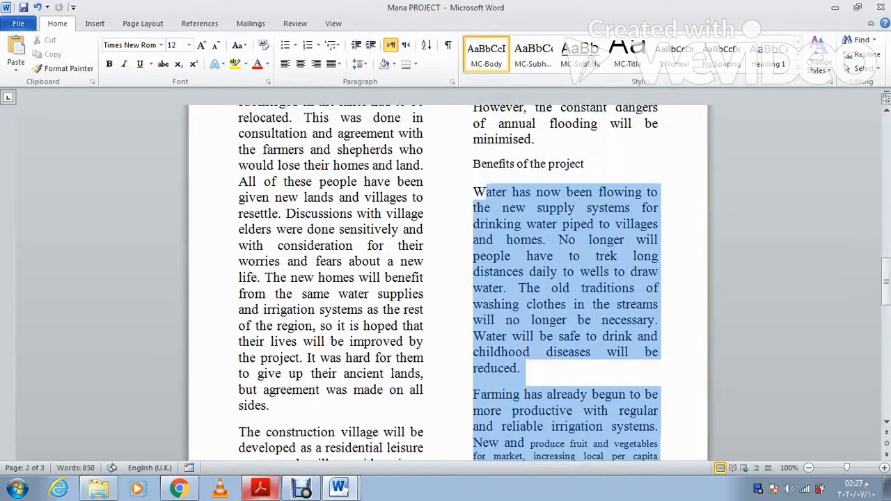
{"action": "left_click", "coordinate": [485, 55]}
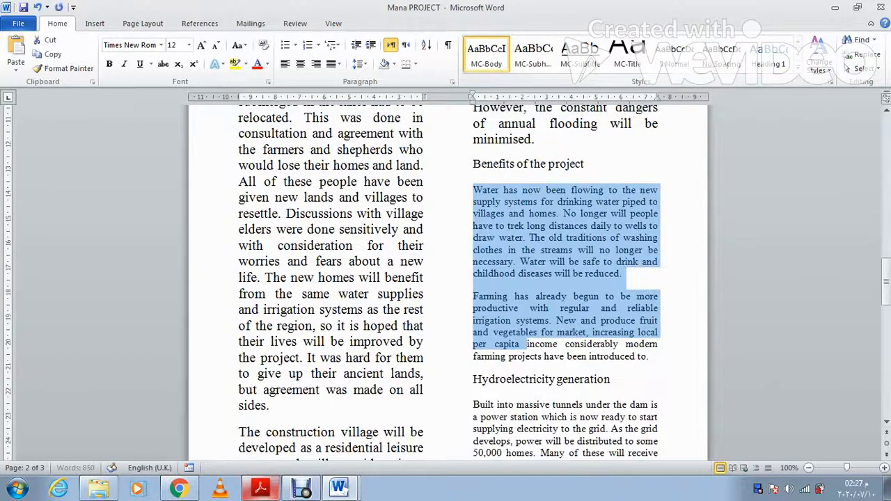
{"action": "scroll", "coordinate": [448, 278], "scroll_direction": "up", "scroll_amount": 3}
{"action": "scroll", "coordinate": [449, 279], "scroll_direction": "up", "scroll_amount": 3}
{"action": "scroll", "coordinate": [448, 279], "scroll_direction": "down", "scroll_amount": 4}
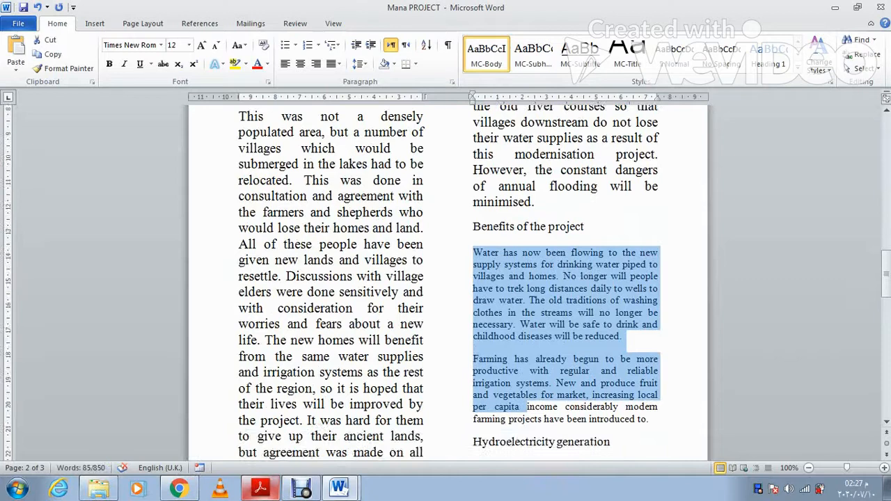
{"action": "scroll", "coordinate": [449, 278], "scroll_direction": "up", "scroll_amount": 5}
{"action": "left_click_drag", "start_coordinate": [534, 359], "coordinate": [474, 182]}
{"action": "key", "text": "F4"}
Step: Restyle the sports activities paragraph as MC-Body and move it before 'winter'
{"action": "scroll", "coordinate": [448, 279], "scroll_direction": "up", "scroll_amount": 3}
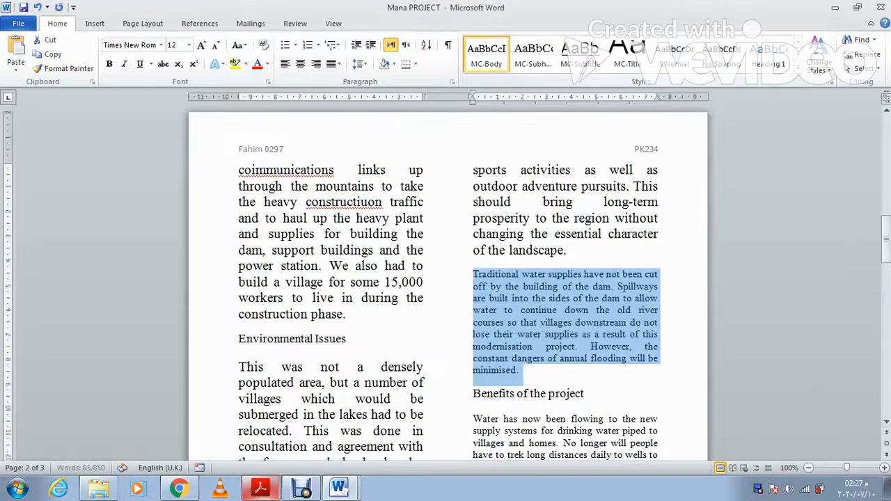
{"action": "left_click_drag", "start_coordinate": [567, 251], "coordinate": [473, 170]}
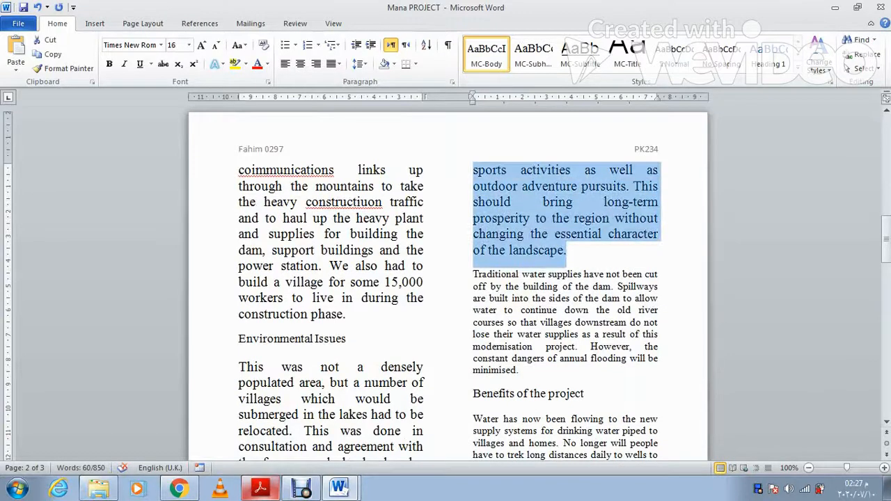
{"action": "key", "text": "F4"}
{"action": "scroll", "coordinate": [448, 278], "scroll_direction": "down", "scroll_amount": 10}
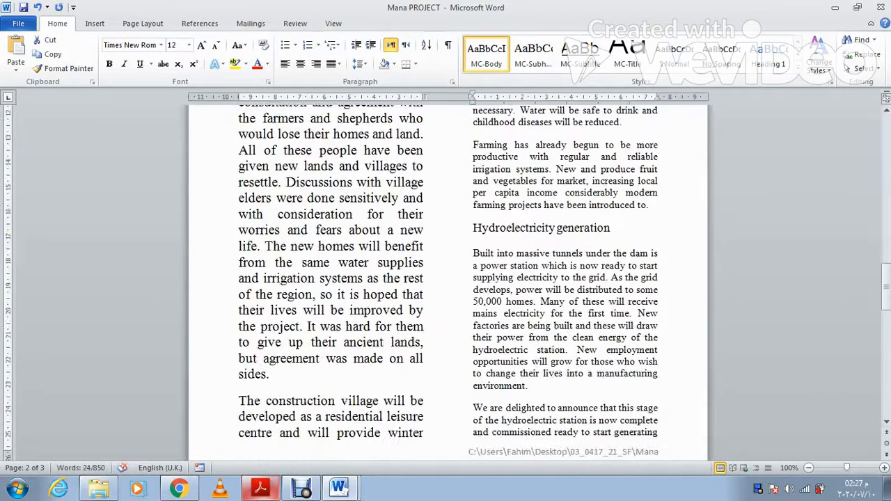
{"action": "scroll", "coordinate": [448, 278], "scroll_direction": "down", "scroll_amount": 2}
{"action": "key", "text": "F2"}
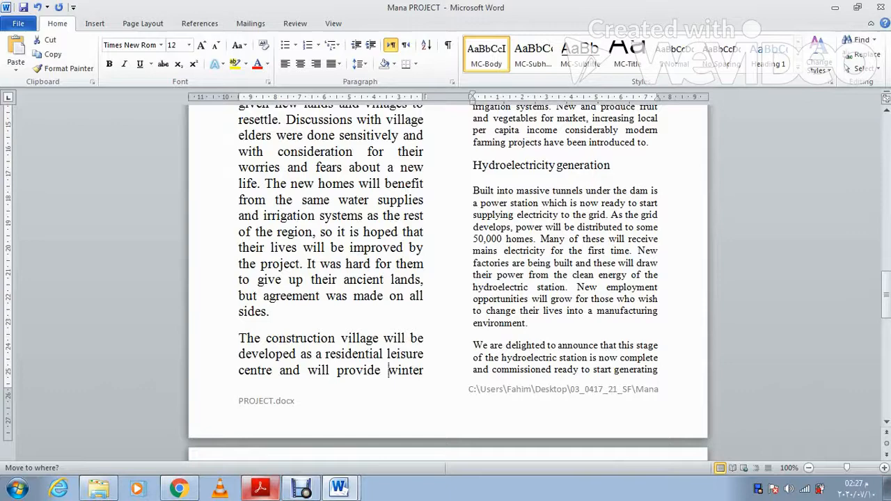
{"action": "key", "text": "Return"}
{"action": "scroll", "coordinate": [448, 278], "scroll_direction": "down", "scroll_amount": 11}
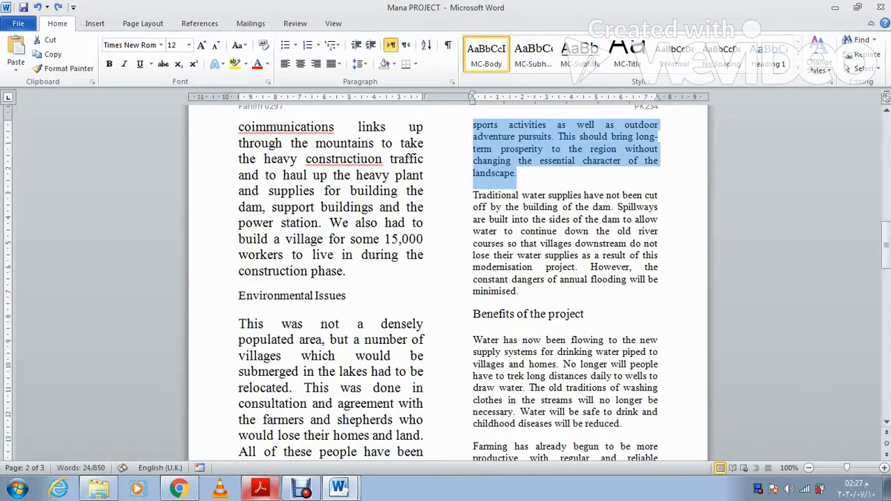
{"action": "scroll", "coordinate": [448, 278], "scroll_direction": "down", "scroll_amount": 10}
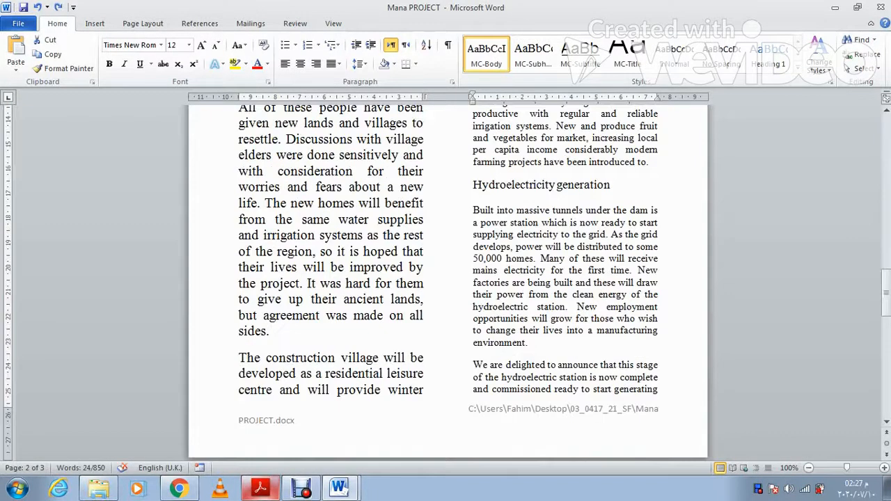
{"action": "left_click_drag", "start_coordinate": [426, 390], "coordinate": [238, 334]}
Step: Apply MC-Body to the 'This was not', 'construction phase' and Early Development paragraphs
{"action": "left_click", "coordinate": [486, 54]}
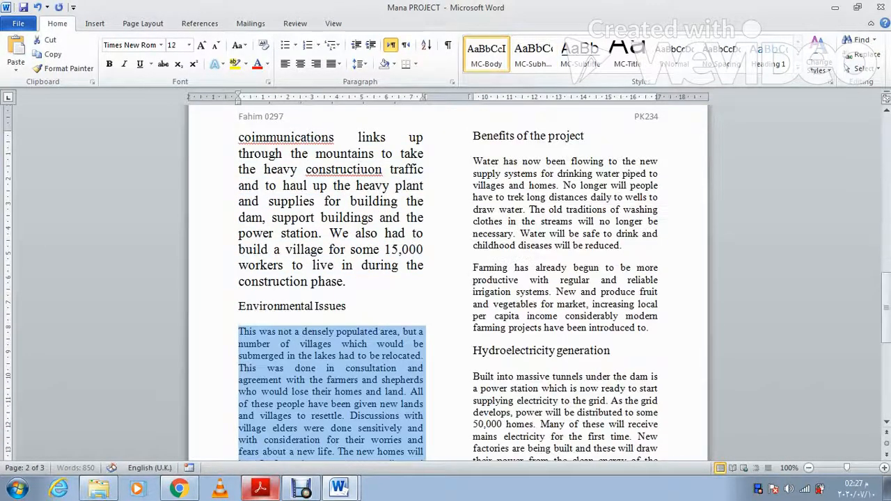
{"action": "left_click_drag", "start_coordinate": [346, 281], "coordinate": [238, 137]}
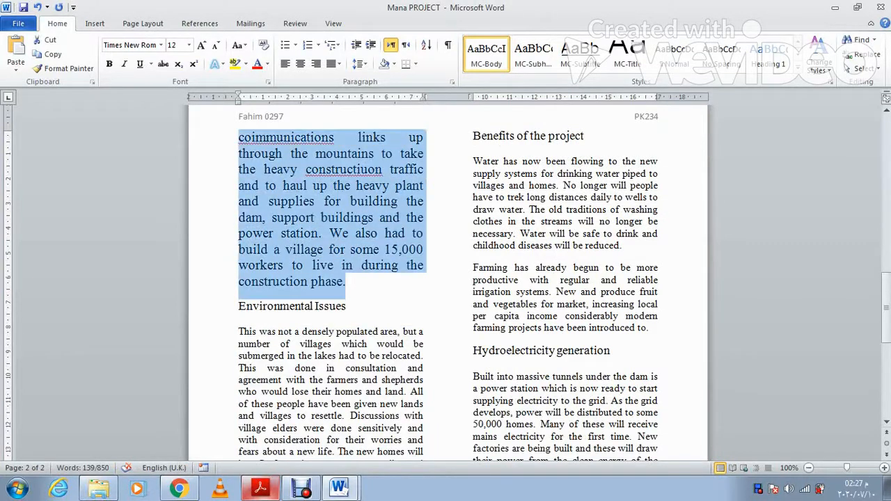
{"action": "left_click", "coordinate": [486, 54]}
{"action": "scroll", "coordinate": [447, 278], "scroll_direction": "up", "scroll_amount": 1}
{"action": "scroll", "coordinate": [447, 278], "scroll_direction": "up", "scroll_amount": 9}
{"action": "left_click", "coordinate": [595, 330]}
{"action": "left_click_drag", "start_coordinate": [657, 380], "coordinate": [473, 144]}
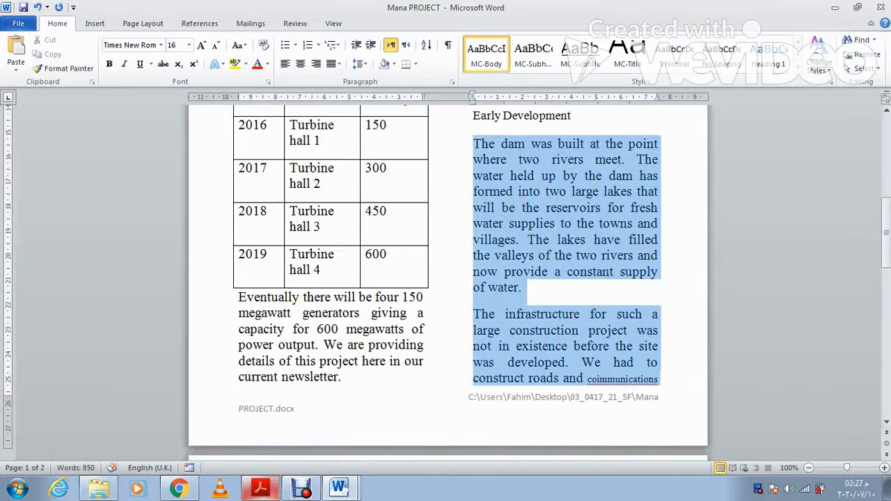
{"action": "left_click", "coordinate": [486, 54]}
Step: Apply MC-Body to the next paragraph and the 'Here is our good news' paragraph
{"action": "scroll", "coordinate": [447, 278], "scroll_direction": "up", "scroll_amount": 2}
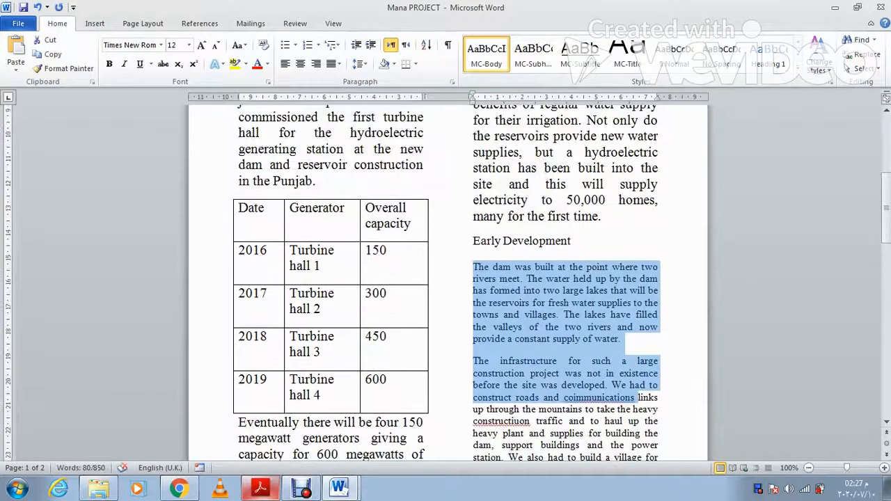
{"action": "scroll", "coordinate": [447, 279], "scroll_direction": "up", "scroll_amount": 2}
{"action": "left_click_drag", "start_coordinate": [601, 279], "coordinate": [473, 254]}
{"action": "left_click", "coordinate": [486, 54]}
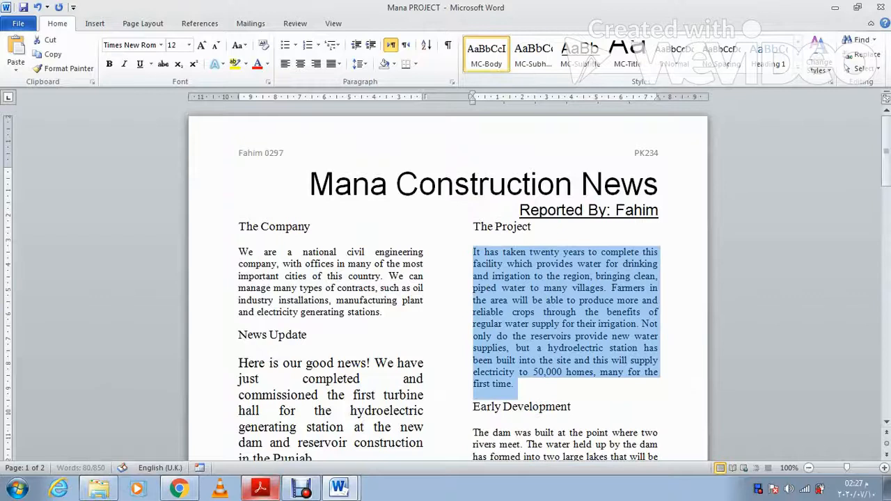
{"action": "scroll", "coordinate": [447, 278], "scroll_direction": "down", "scroll_amount": 2}
{"action": "left_click_drag", "start_coordinate": [239, 300], "coordinate": [317, 396]}
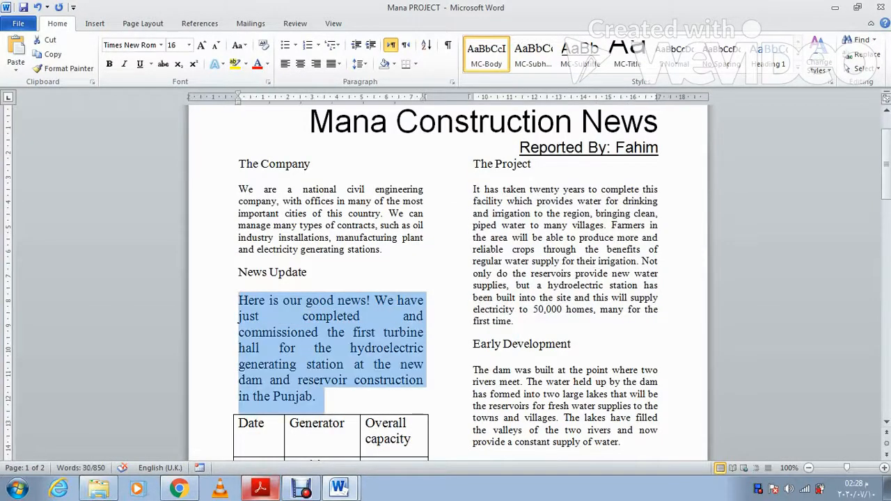
{"action": "left_click", "coordinate": [487, 54]}
Step: Apply MC-Body to the turbine hall table and the 'Eventually there will be' paragraph
{"action": "scroll", "coordinate": [331, 292], "scroll_direction": "down", "scroll_amount": 2}
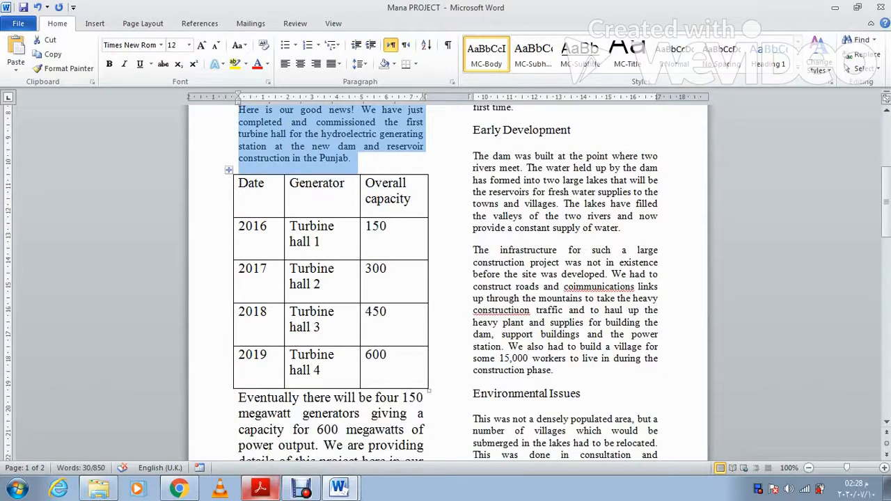
{"action": "left_click", "coordinate": [229, 170]}
{"action": "left_click", "coordinate": [486, 55]}
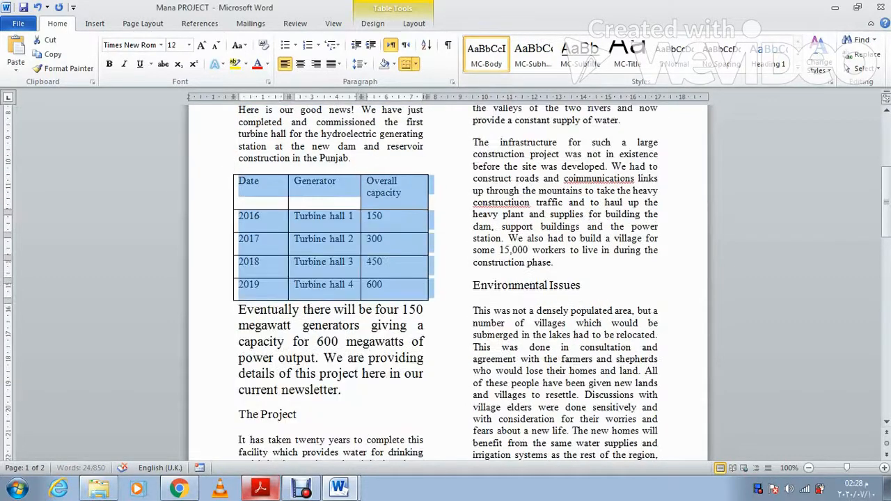
{"action": "scroll", "coordinate": [330, 278], "scroll_direction": "down", "scroll_amount": 2}
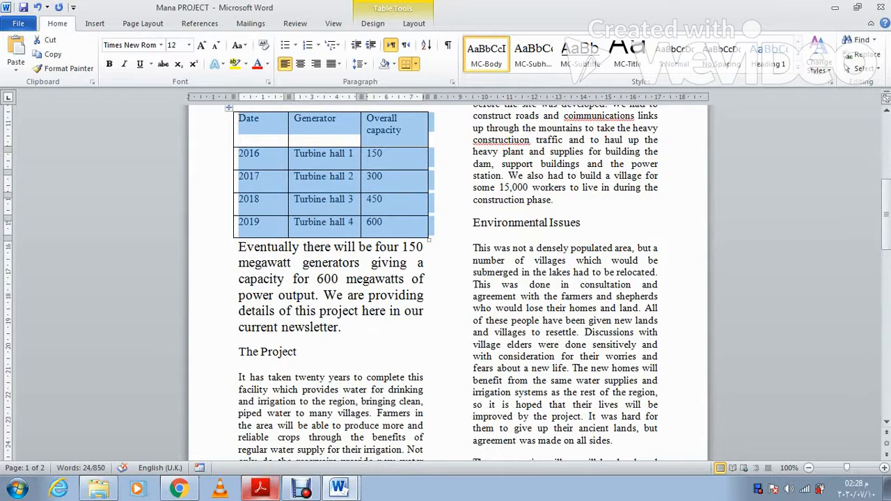
{"action": "left_click_drag", "start_coordinate": [238, 247], "coordinate": [341, 331]}
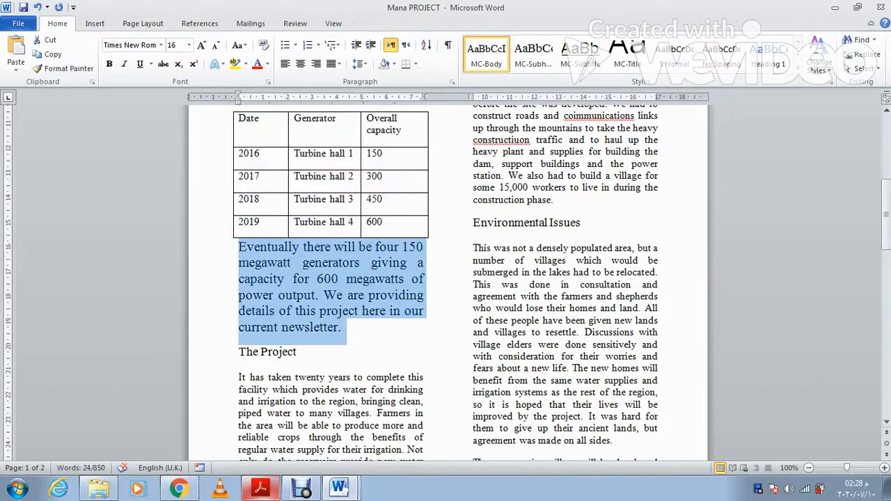
{"action": "left_click", "coordinate": [486, 55]}
{"action": "scroll", "coordinate": [330, 278], "scroll_direction": "down", "scroll_amount": 2}
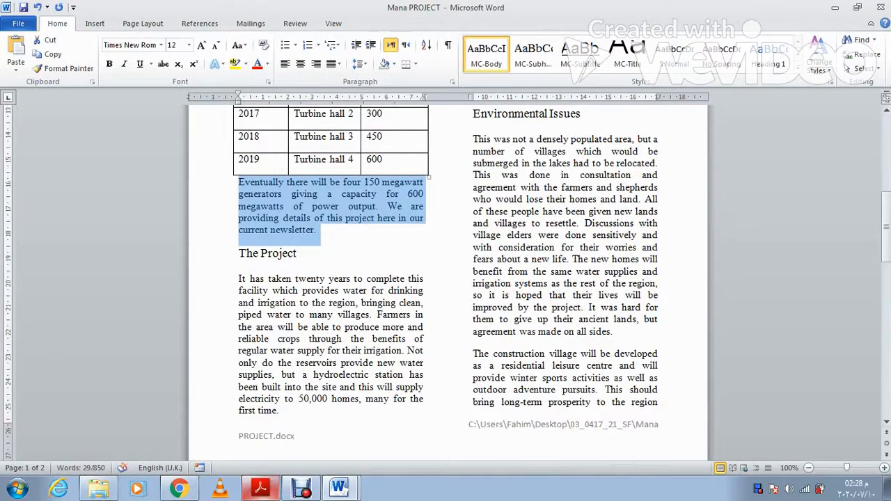
{"action": "scroll", "coordinate": [445, 278], "scroll_direction": "up", "scroll_amount": 10}
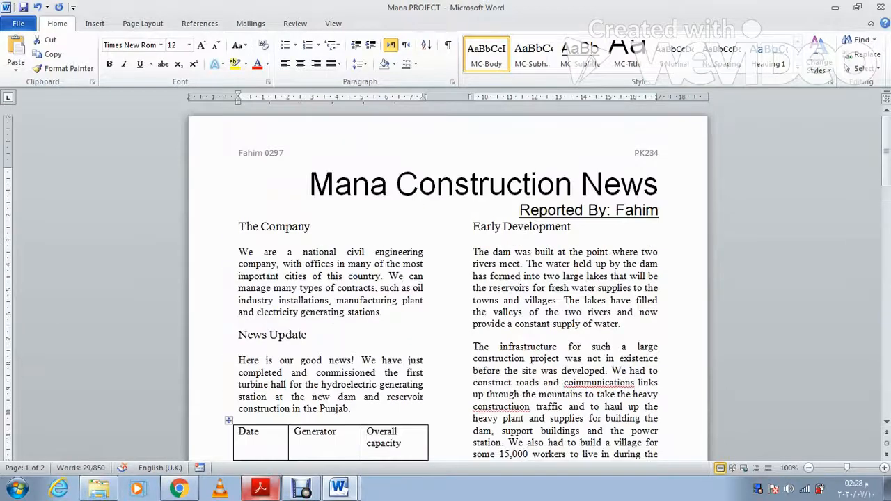
{"action": "scroll", "coordinate": [445, 278], "scroll_direction": "down", "scroll_amount": 20}
{"action": "scroll", "coordinate": [445, 279], "scroll_direction": "down", "scroll_amount": 8}
{"action": "scroll", "coordinate": [446, 279], "scroll_direction": "up", "scroll_amount": 10}
{"action": "scroll", "coordinate": [445, 278], "scroll_direction": "up", "scroll_amount": 12}
{"action": "left_click", "coordinate": [261, 489]}
{"action": "scroll", "coordinate": [445, 278], "scroll_direction": "down", "scroll_amount": 1}
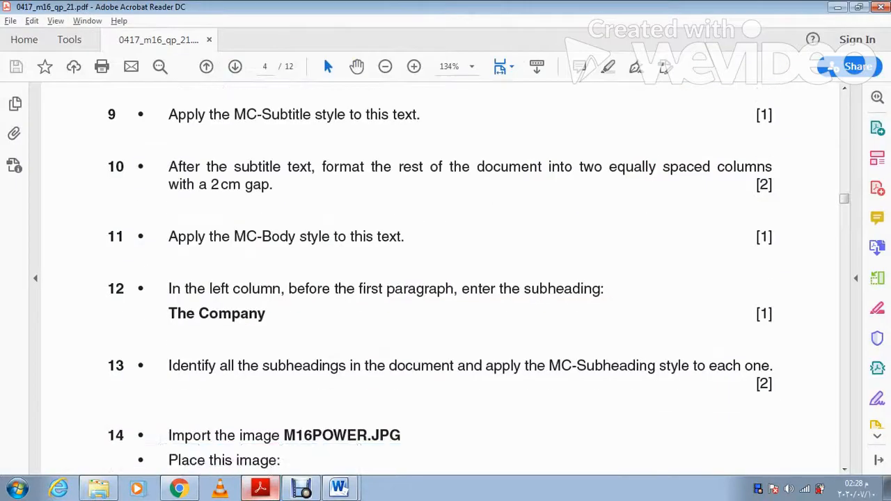
{"action": "scroll", "coordinate": [446, 278], "scroll_direction": "down", "scroll_amount": 3}
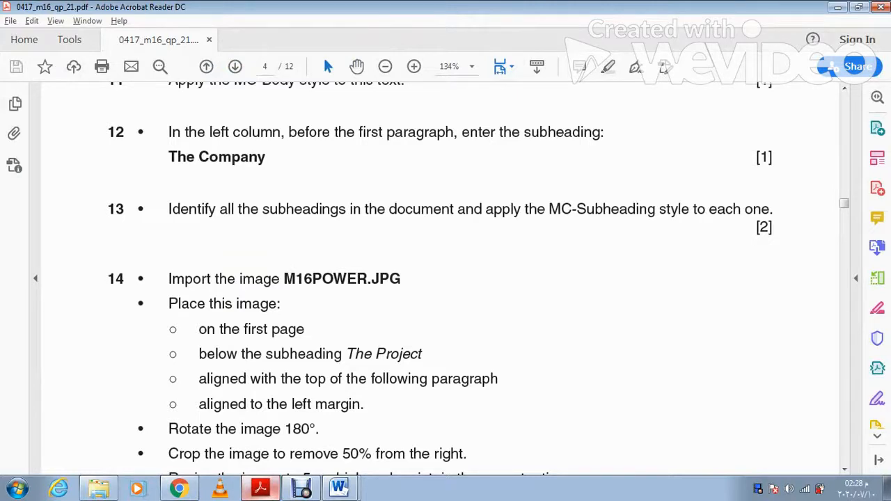
{"action": "scroll", "coordinate": [446, 278], "scroll_direction": "down", "scroll_amount": 1}
{"action": "scroll", "coordinate": [446, 278], "scroll_direction": "down", "scroll_amount": 2}
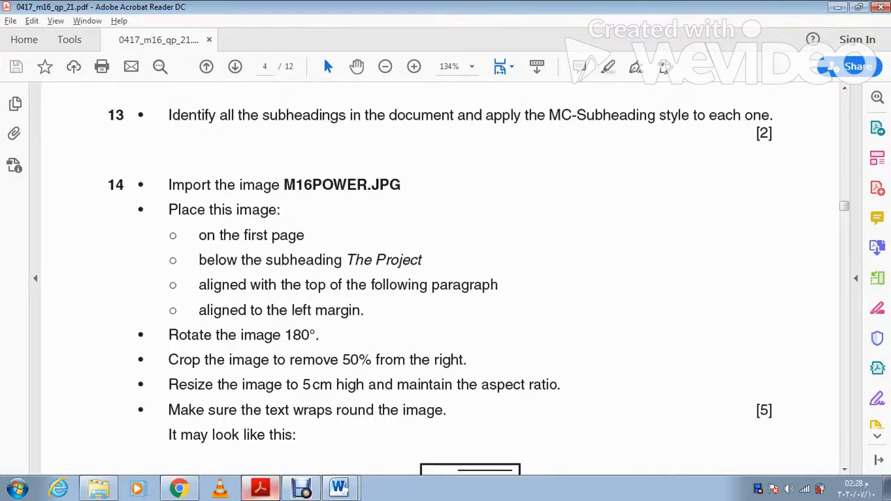
{"action": "key", "text": "alt+Tab"}
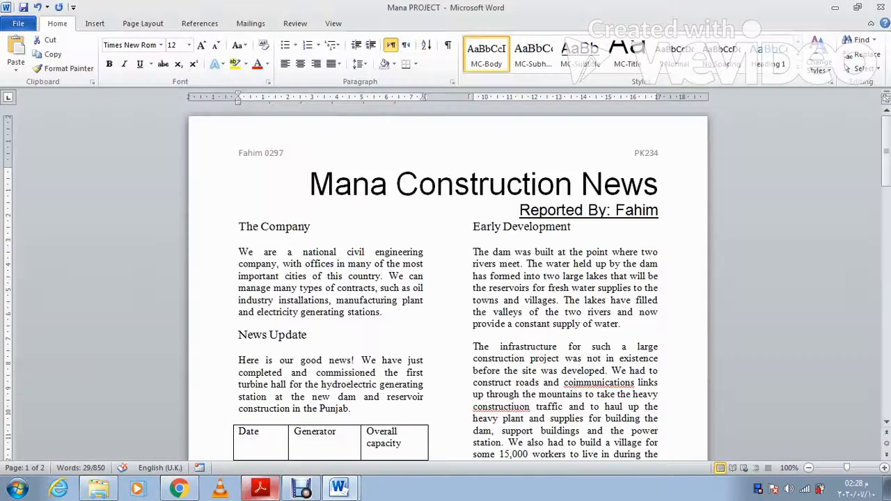
Step: Put the cursor before 'It has taken twenty years' and open Insert Picture
{"action": "scroll", "coordinate": [446, 279], "scroll_direction": "down", "scroll_amount": 8}
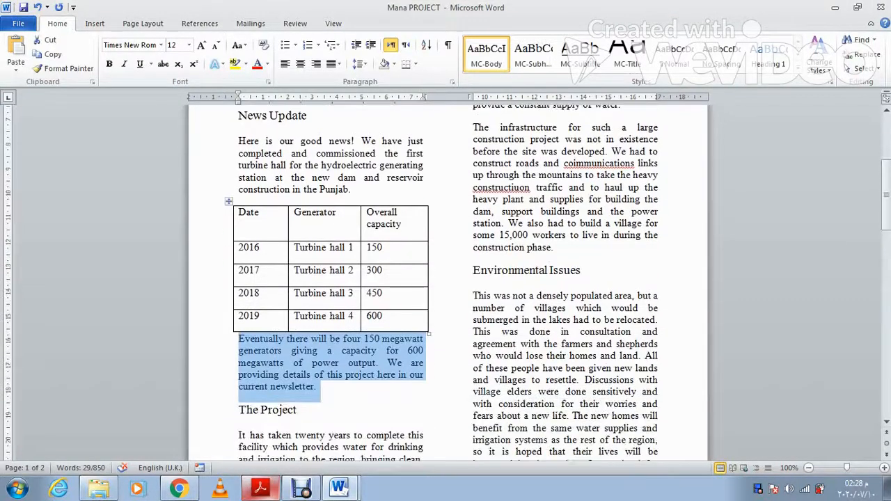
{"action": "left_click", "coordinate": [243, 373]}
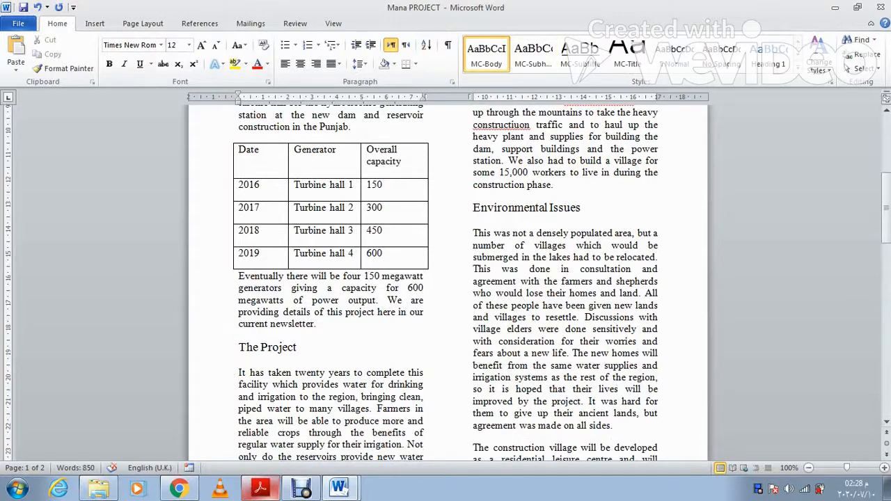
{"action": "left_click", "coordinate": [94, 24]}
{"action": "left_click", "coordinate": [137, 52]}
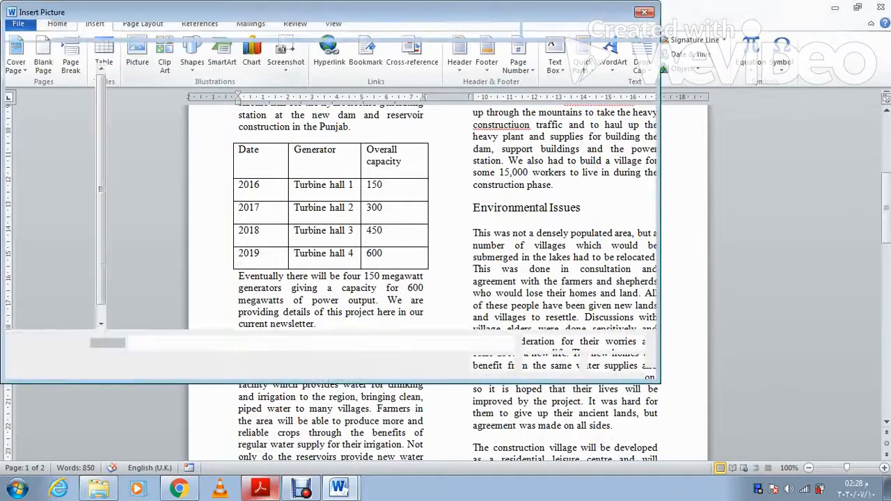
Step: Insert M16POWER from the Desktop's 03_0417_21_SF folder above 'It has taken twenty years'
{"action": "left_click", "coordinate": [52, 117]}
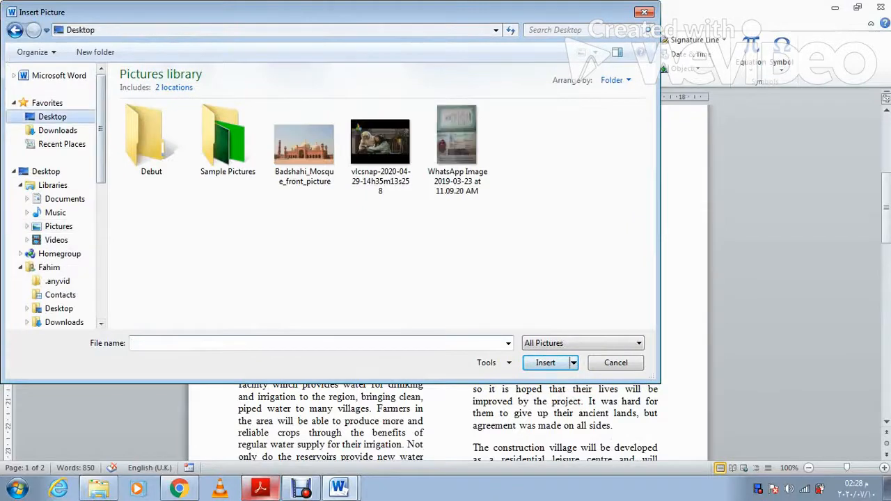
{"action": "double_click", "coordinate": [510, 119]}
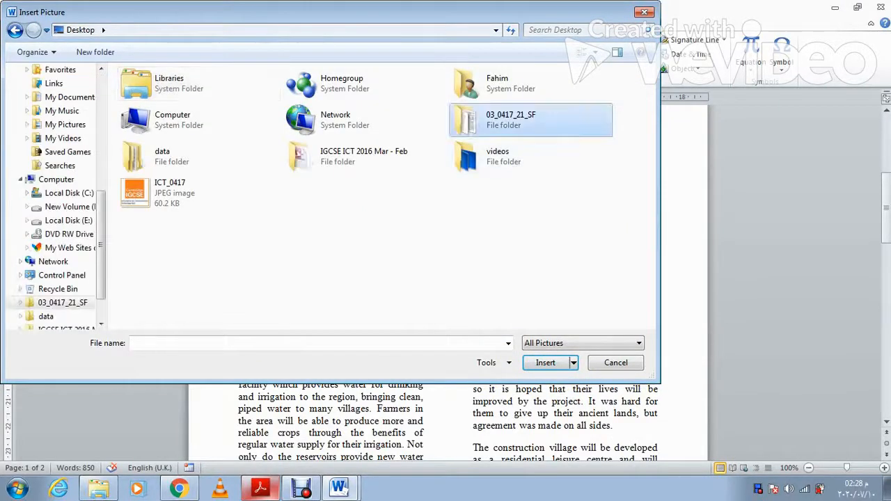
{"action": "left_click", "coordinate": [227, 107]}
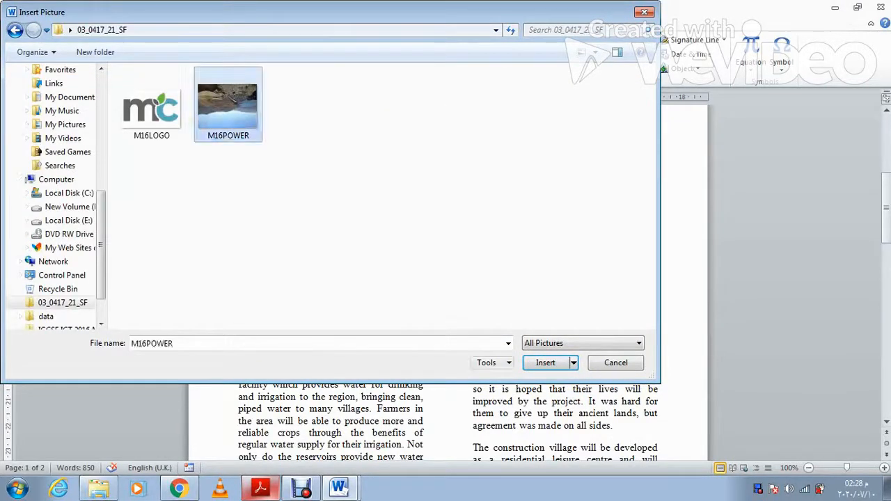
{"action": "left_click", "coordinate": [545, 363]}
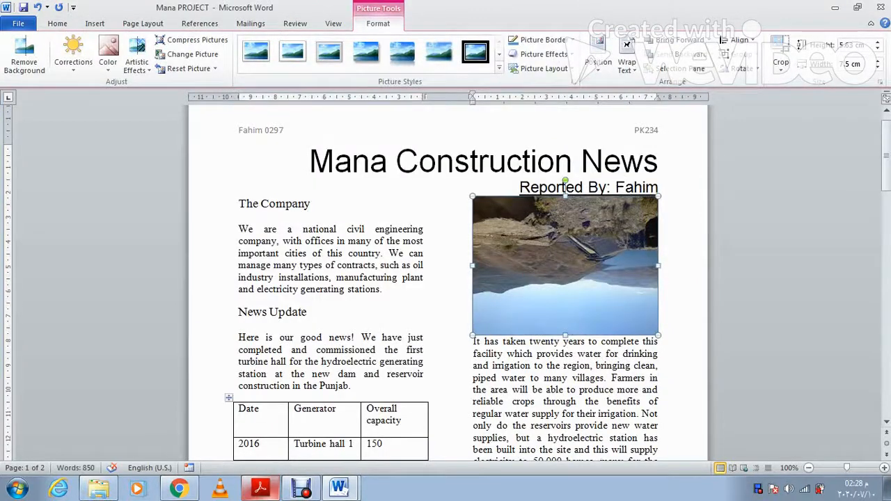
{"action": "left_click", "coordinate": [260, 488]}
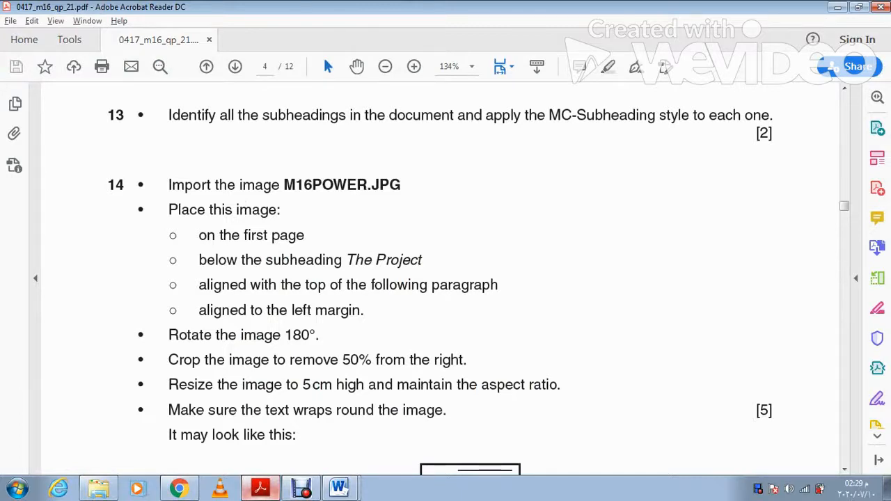
{"action": "key", "text": "alt+Tab"}
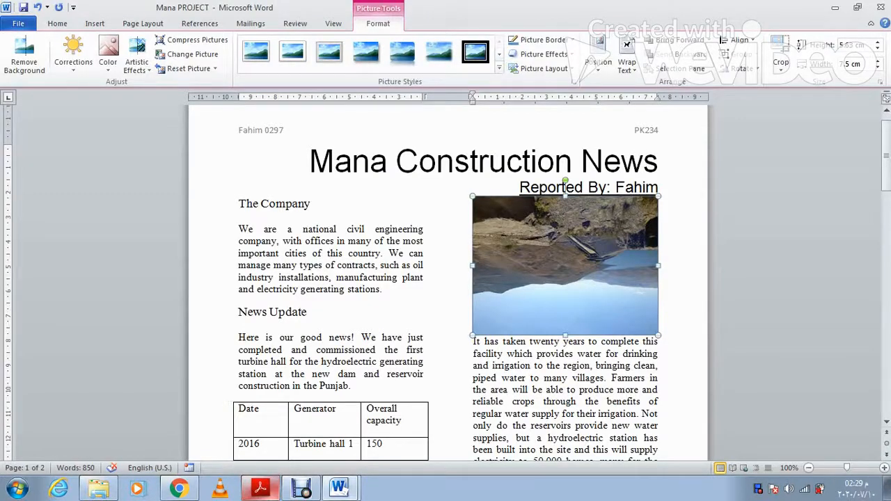
Step: Flip the M16POWER photo horizontally and back, then open its Format Picture dialog
{"action": "right_click", "coordinate": [575, 245]}
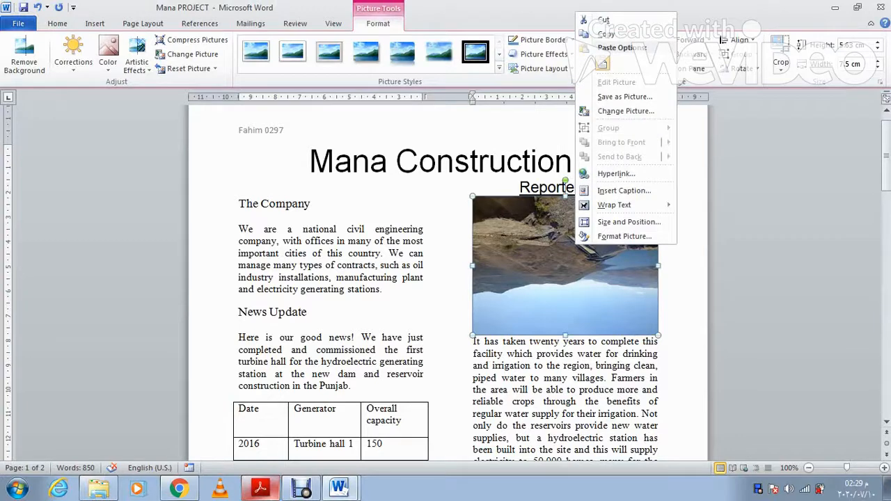
{"action": "key", "text": "Escape"}
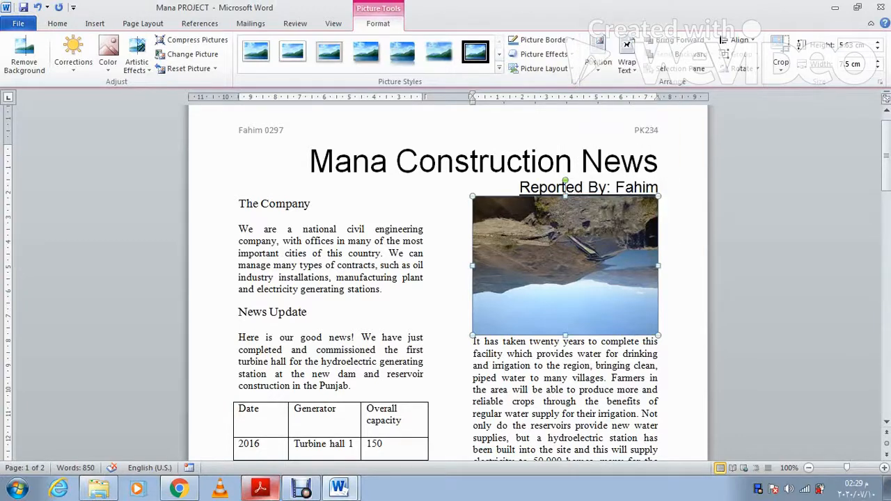
{"action": "left_click", "coordinate": [744, 68]}
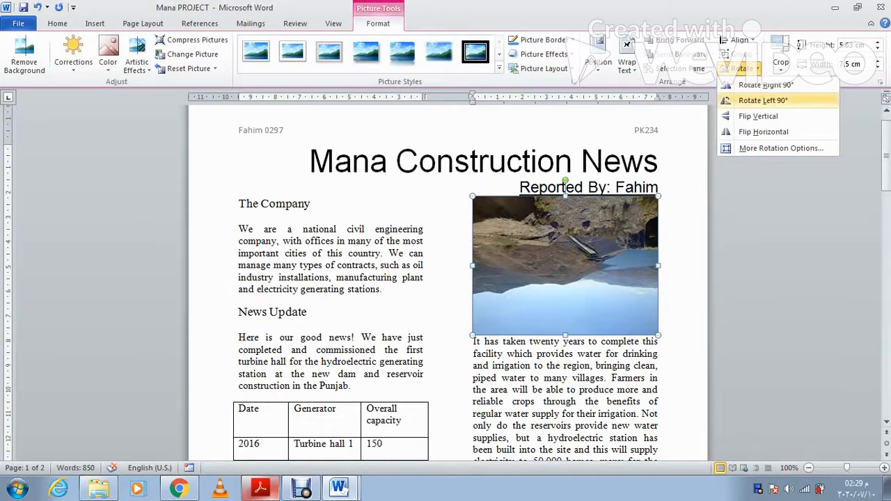
{"action": "left_click", "coordinate": [763, 132]}
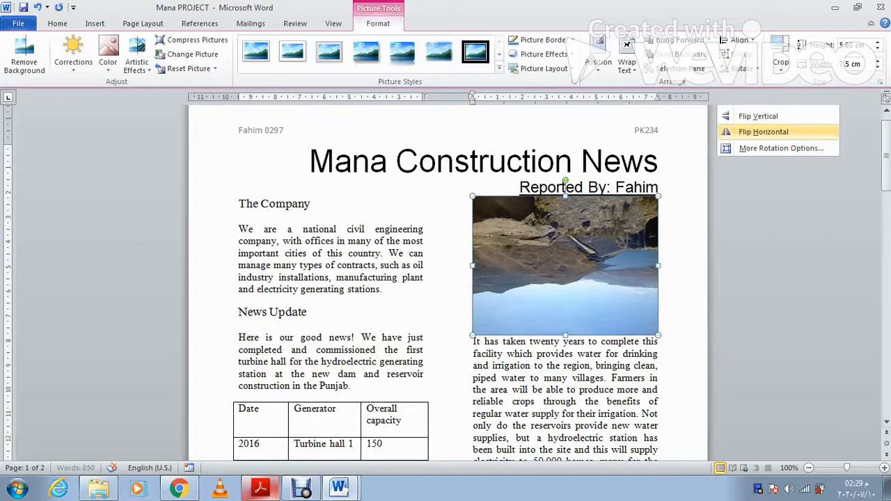
{"action": "left_click", "coordinate": [742, 68]}
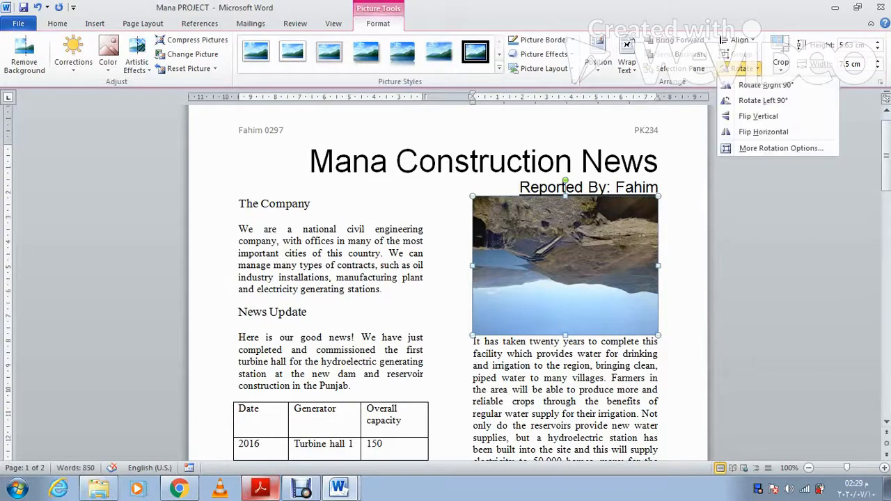
{"action": "left_click", "coordinate": [764, 131]}
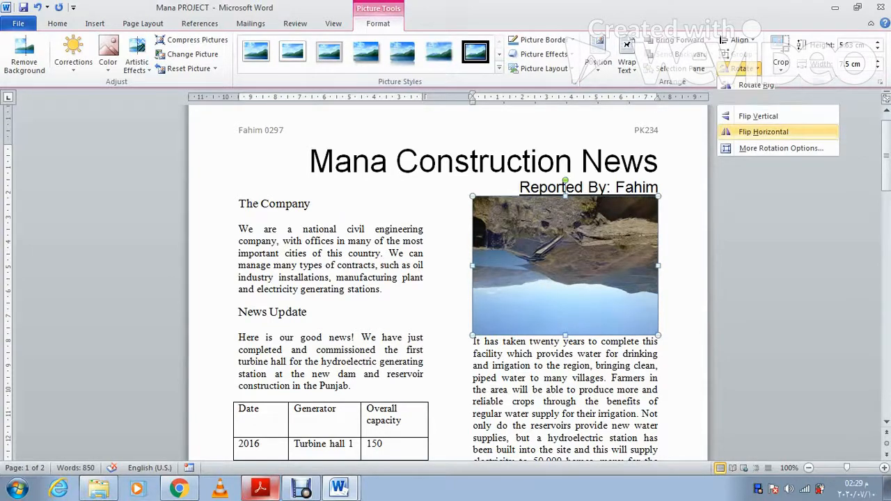
{"action": "right_click", "coordinate": [594, 230]}
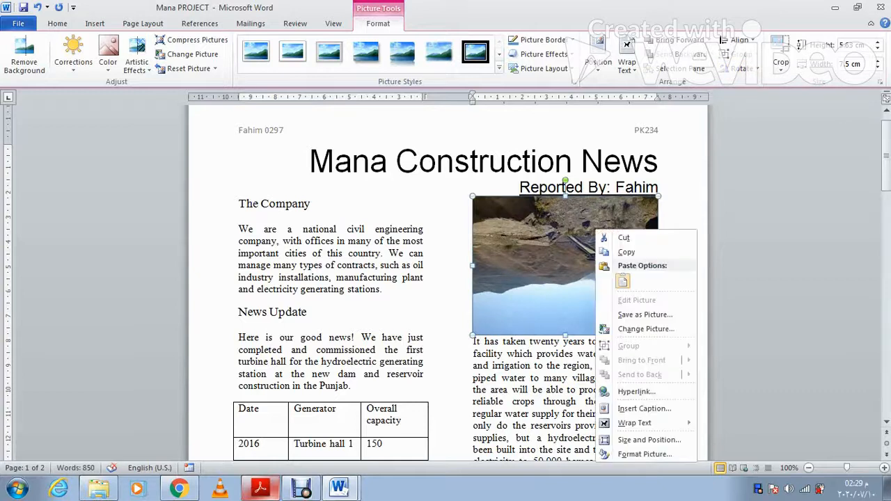
{"action": "left_click", "coordinate": [643, 454]}
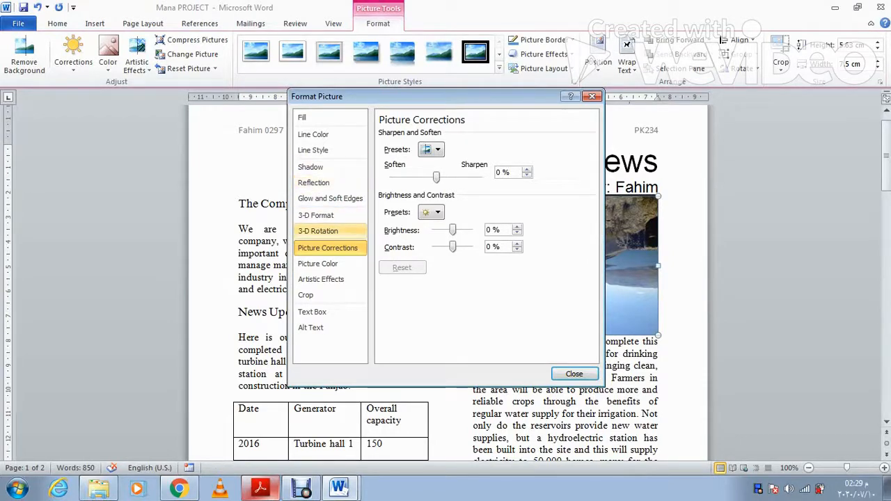
Step: Give the M16POWER photo a 180° X-axis 3-D rotation and close the dialog
{"action": "left_click", "coordinate": [317, 230]}
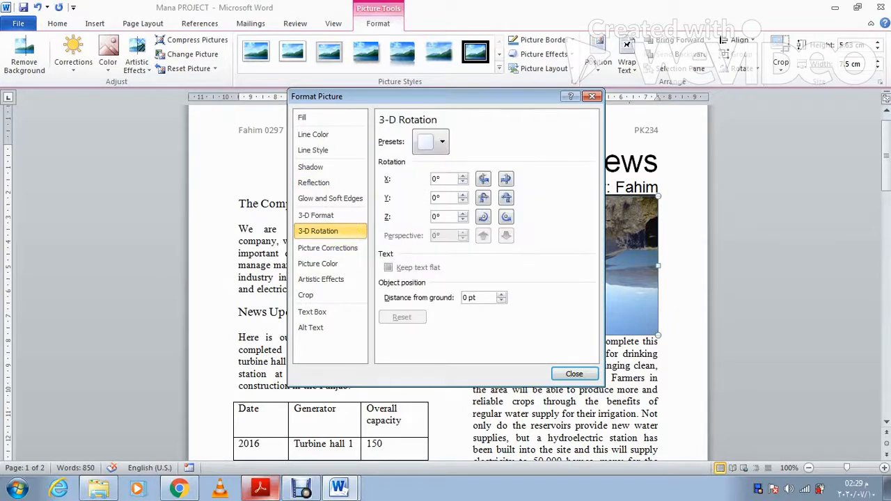
{"action": "left_click_drag", "start_coordinate": [442, 179], "coordinate": [430, 178]}
{"action": "type", "text": "180"}
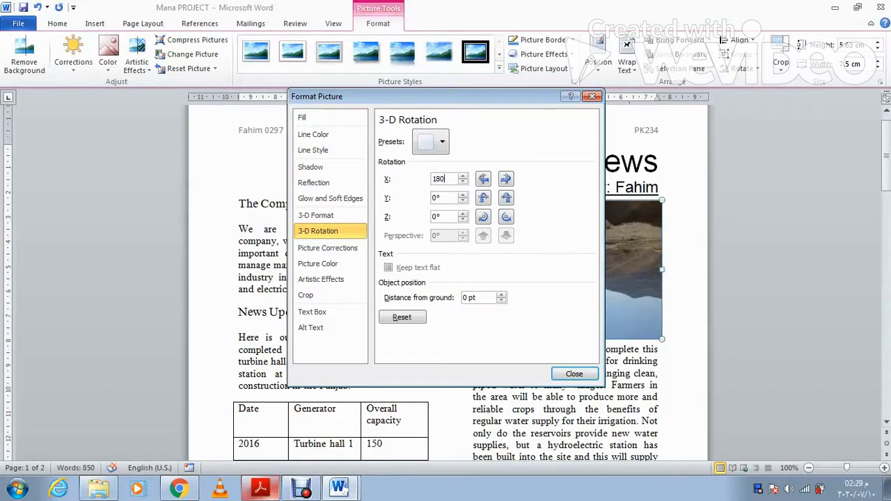
{"action": "left_click", "coordinate": [574, 373]}
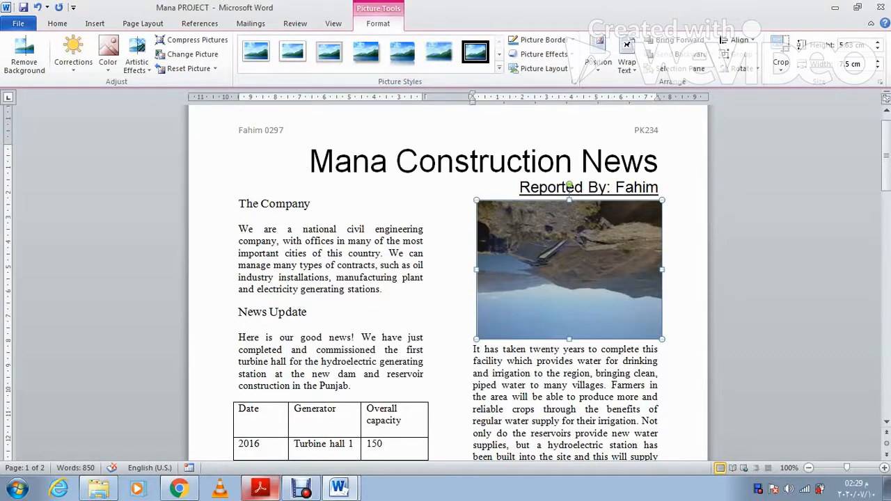
Step: Rotate the dam picture right 90° twice for a full 180° turn
{"action": "left_click", "coordinate": [744, 68]}
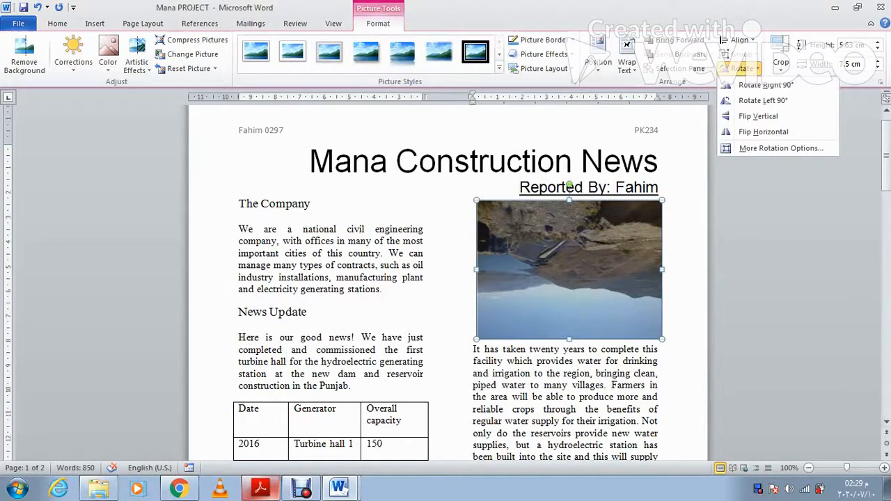
{"action": "left_click", "coordinate": [765, 85]}
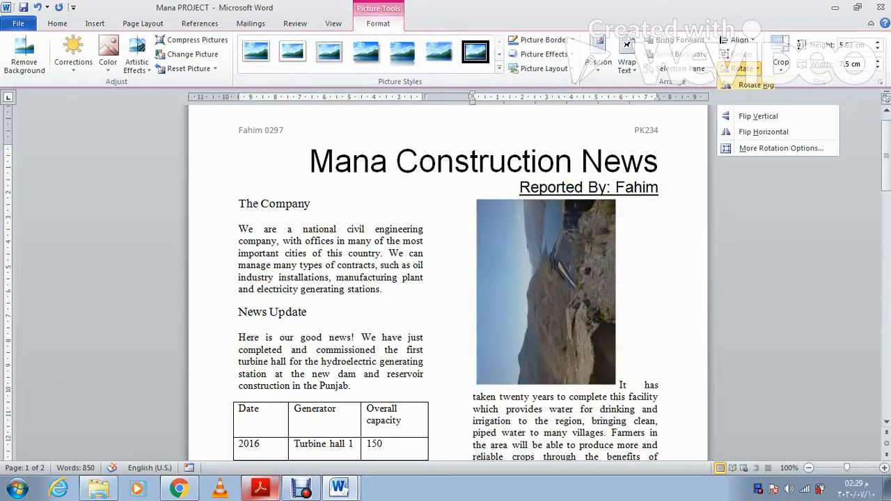
{"action": "left_click", "coordinate": [743, 68]}
{"action": "left_click", "coordinate": [765, 99]}
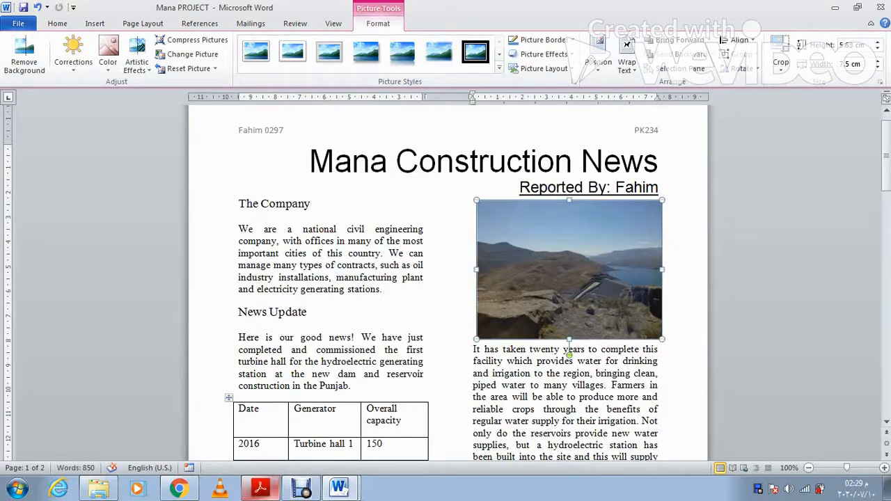
{"action": "key", "text": "alt+Tab"}
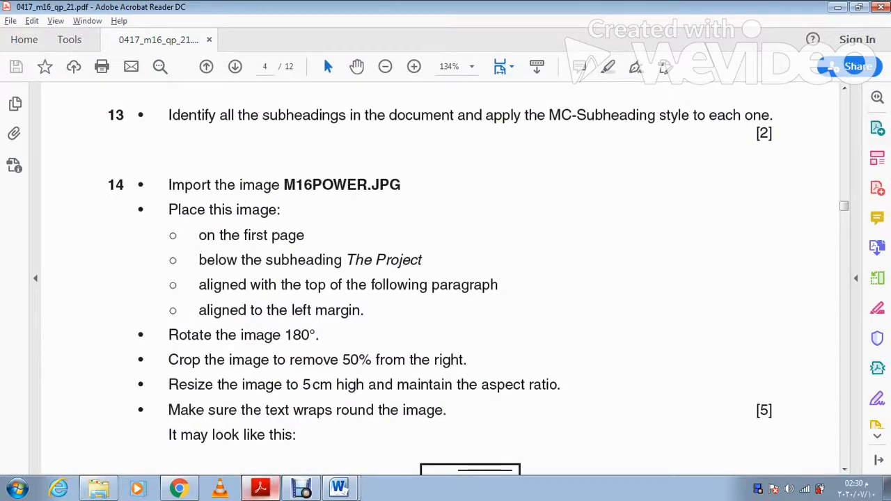
{"action": "key", "text": "alt+Tab"}
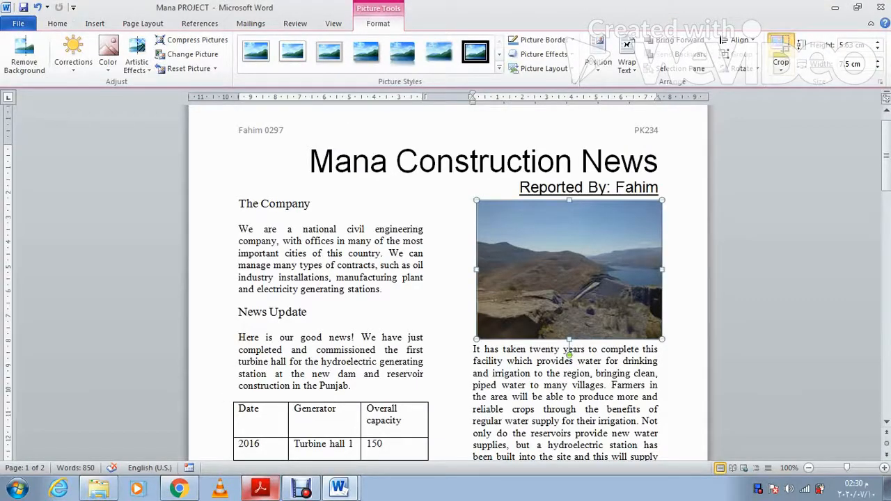
Step: Crop the dam picture's right side to keep about half its width (roughly 3.76 cm)
{"action": "left_click", "coordinate": [780, 56]}
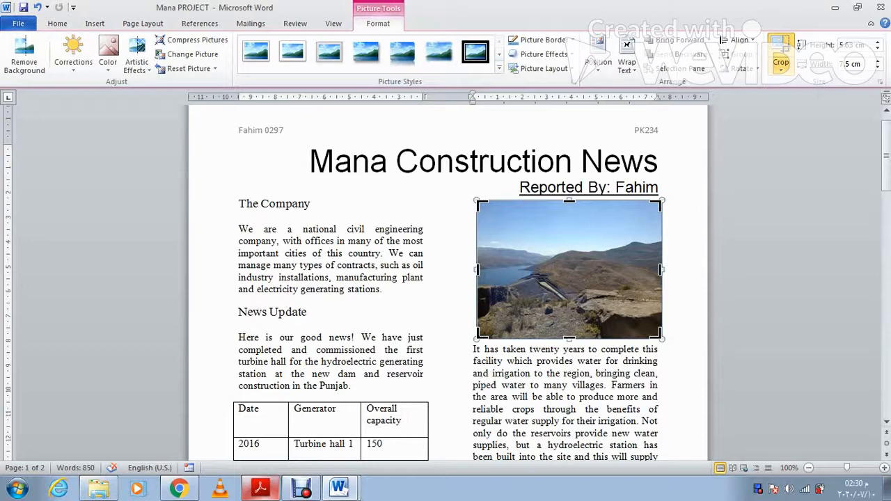
{"action": "key", "text": "Delete"}
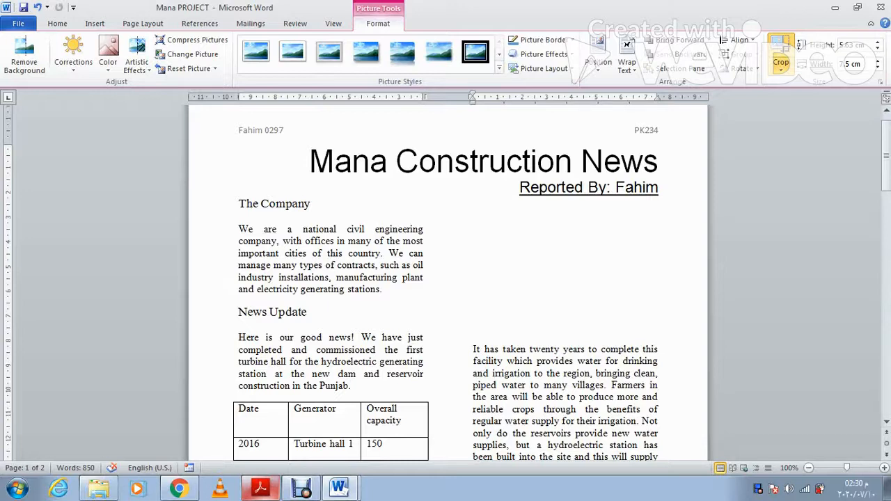
{"action": "left_click_drag", "start_coordinate": [659, 268], "coordinate": [564, 268]}
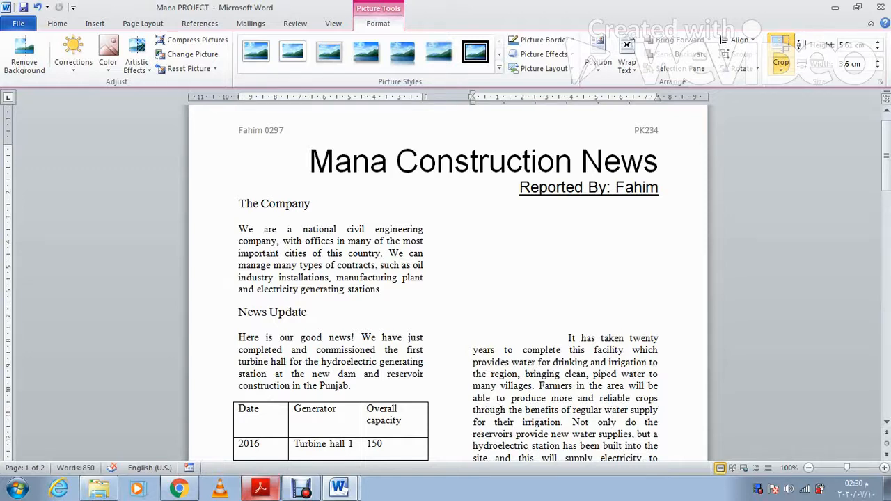
{"action": "left_click_drag", "start_coordinate": [564, 268], "coordinate": [569, 268]}
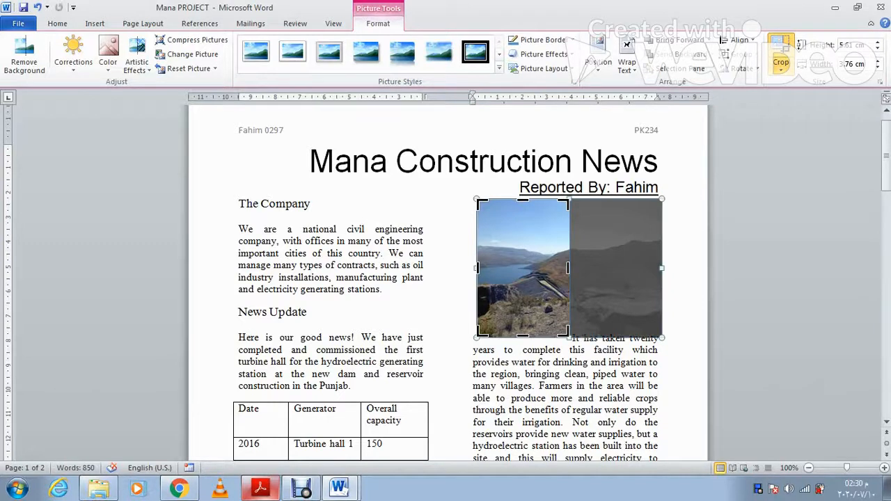
{"action": "left_click", "coordinate": [660, 338]}
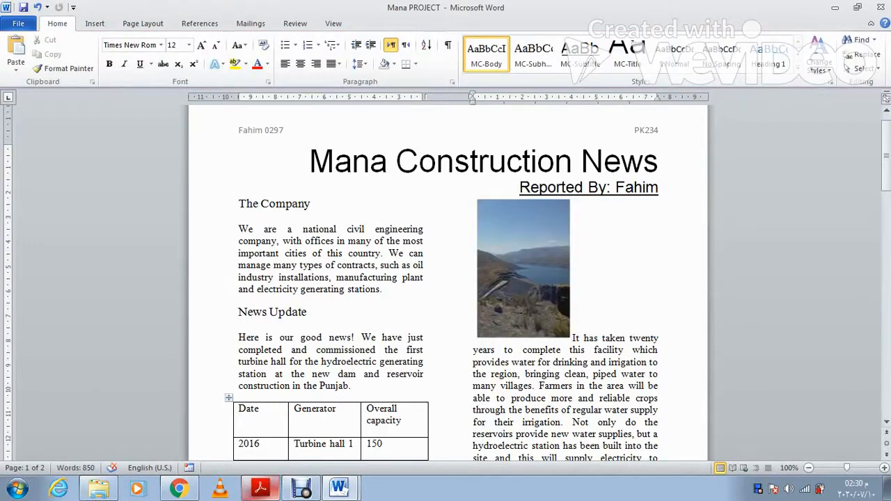
Step: Set the cropped dam picture's height to 5 cm, proportionally giving 3.35 cm width
{"action": "left_click", "coordinate": [260, 489]}
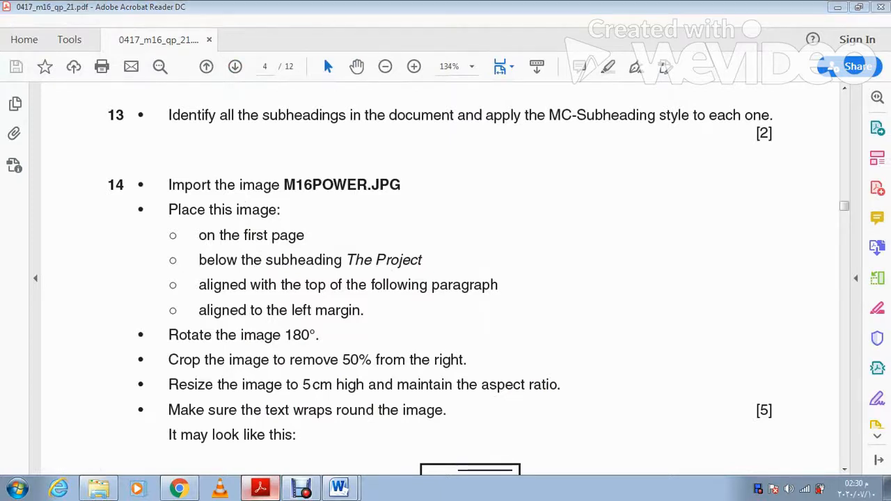
{"action": "left_click", "coordinate": [261, 488]}
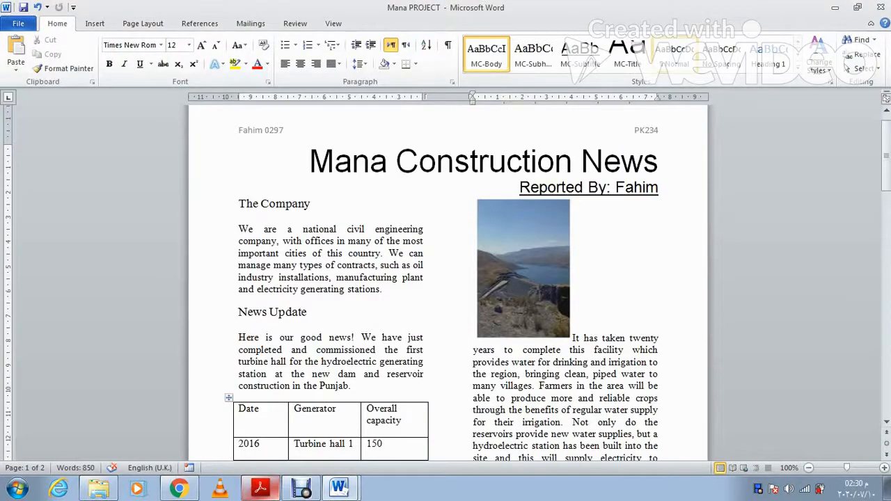
{"action": "left_click", "coordinate": [523, 269]}
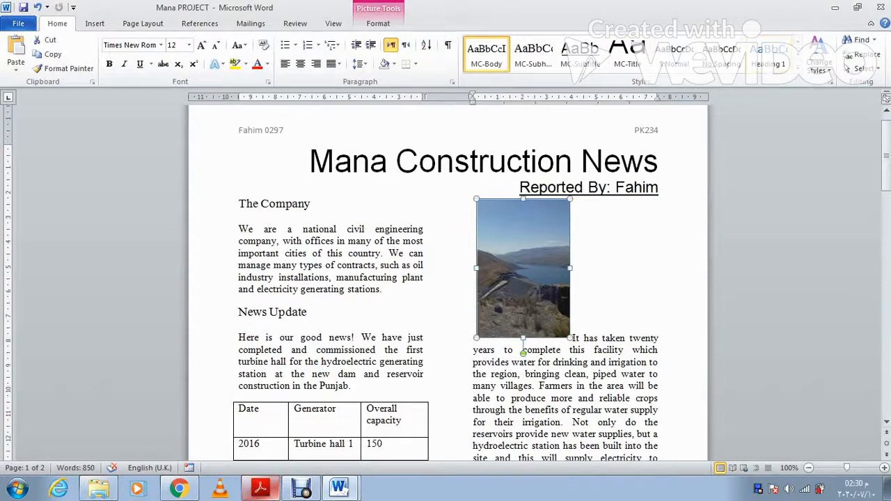
{"action": "left_click", "coordinate": [378, 23]}
{"action": "left_click", "coordinate": [863, 44]}
{"action": "left_click", "coordinate": [852, 45]}
{"action": "key", "text": "BackSpace"}
{"action": "key", "text": "BackSpace"}
{"action": "key", "text": "BackSpace"}
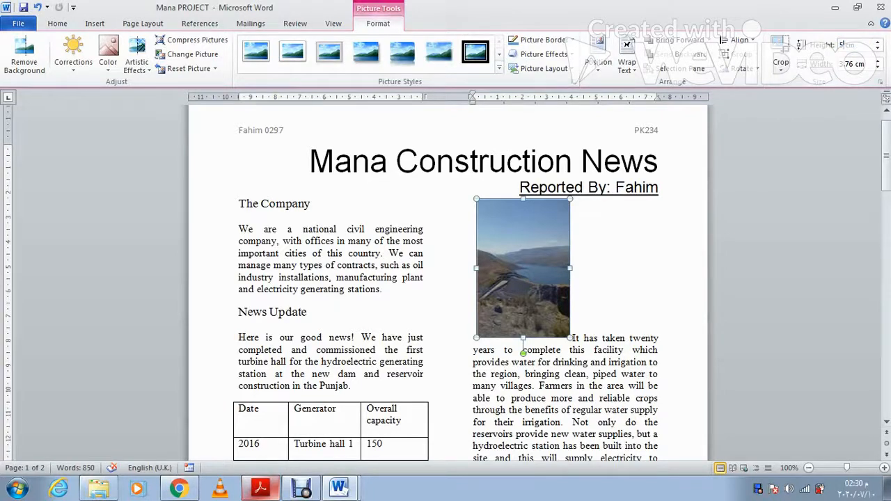
{"action": "key", "text": "Return"}
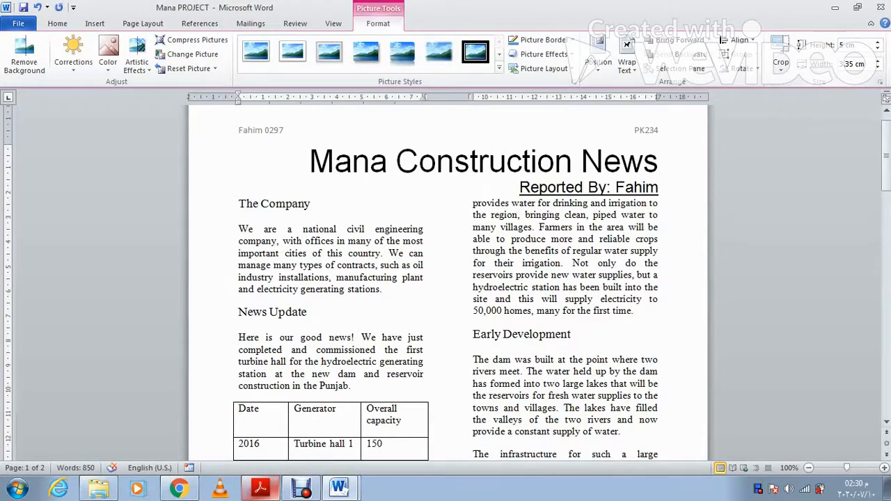
Step: Set the dam picture's text wrapping to Square and left-align The Project heading
{"action": "scroll", "coordinate": [448, 278], "scroll_direction": "down", "scroll_amount": 10}
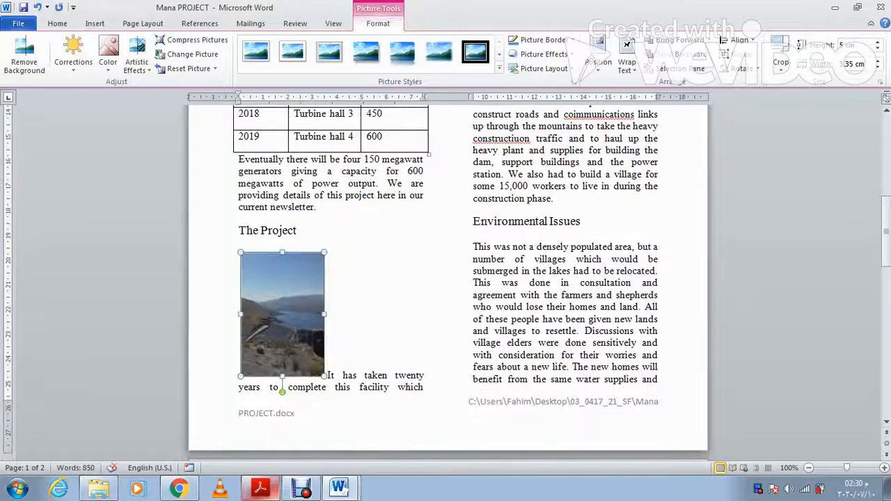
{"action": "key", "text": "alt+Tab"}
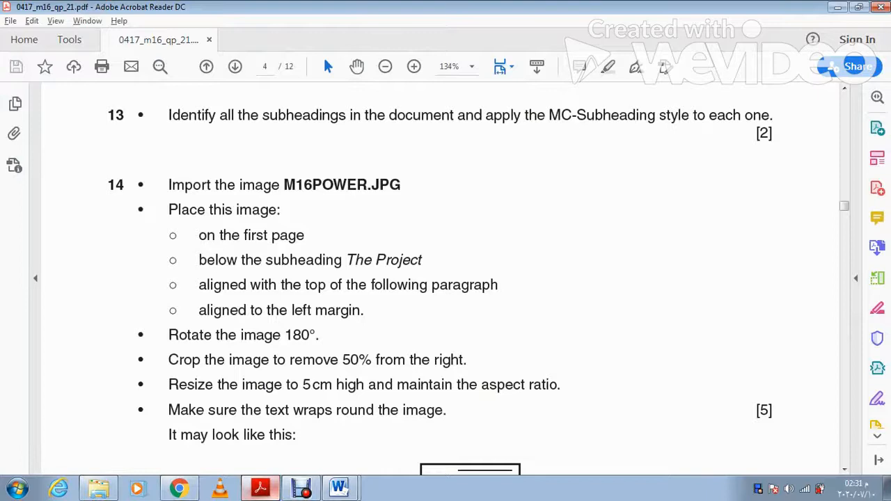
{"action": "scroll", "coordinate": [446, 278], "scroll_direction": "down", "scroll_amount": 3}
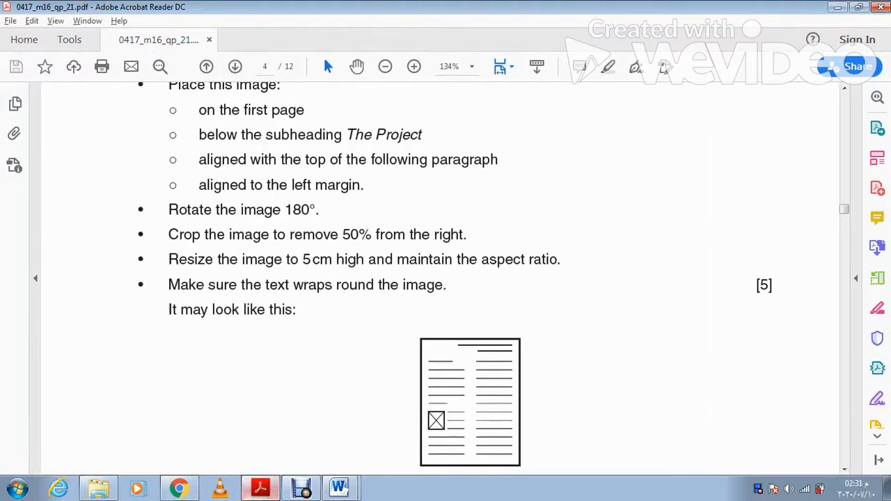
{"action": "key", "text": "alt+Tab"}
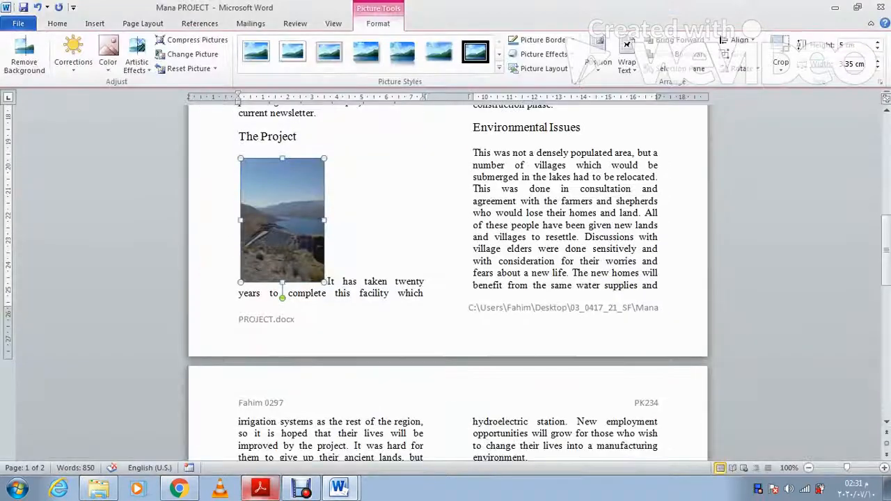
{"action": "right_click", "coordinate": [304, 207]}
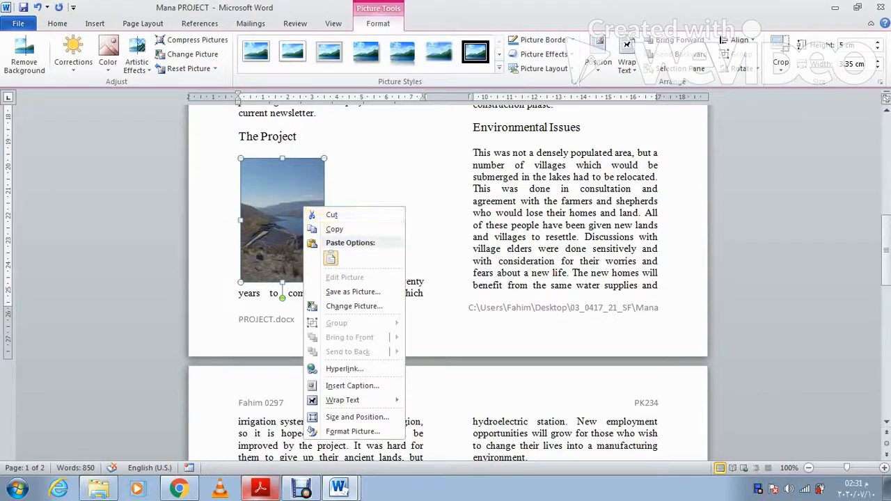
{"action": "mouse_move", "coordinate": [344, 399]}
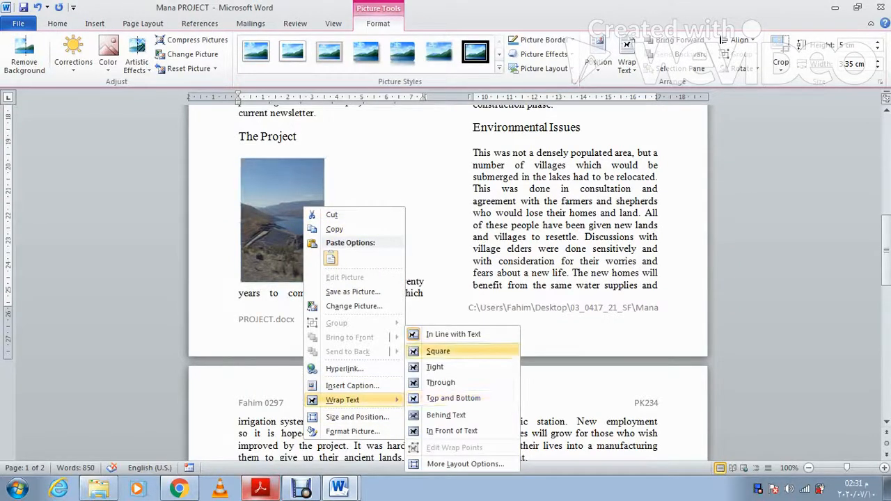
{"action": "left_click", "coordinate": [437, 351]}
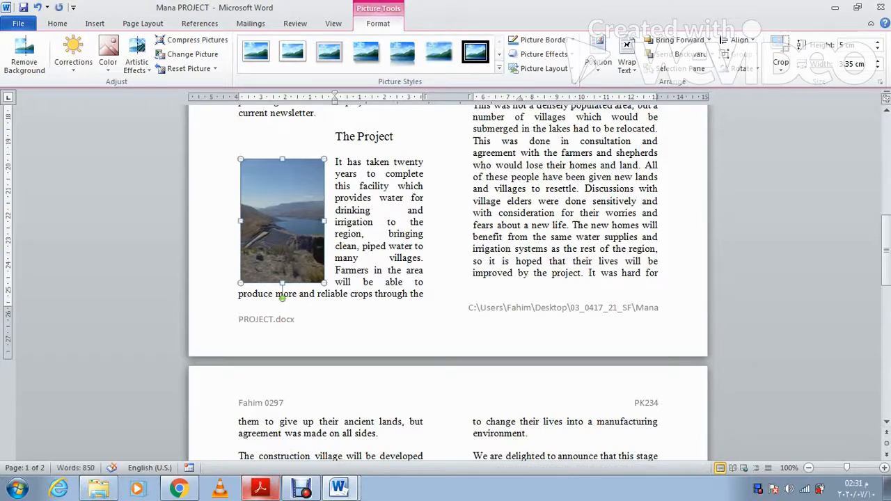
{"action": "key", "text": "ctrl+l"}
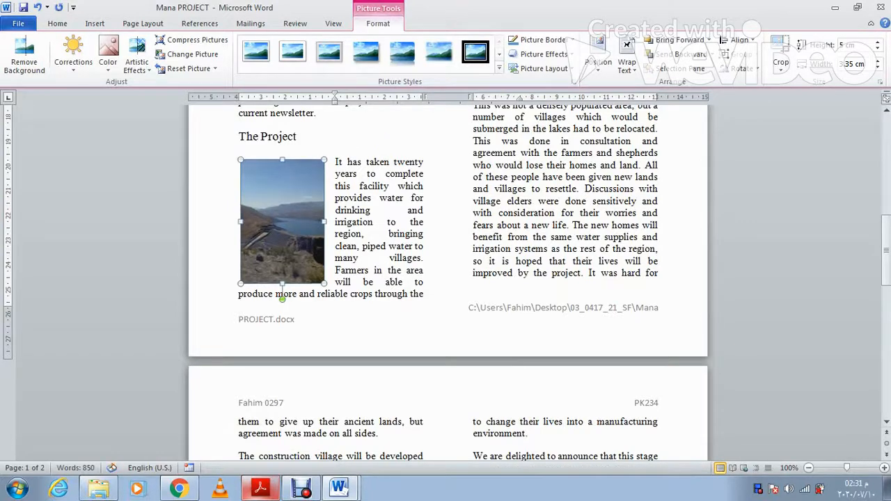
Step: Switch to the task PDF and scroll down to the next instructions
{"action": "scroll", "coordinate": [445, 279], "scroll_direction": "up", "scroll_amount": 2}
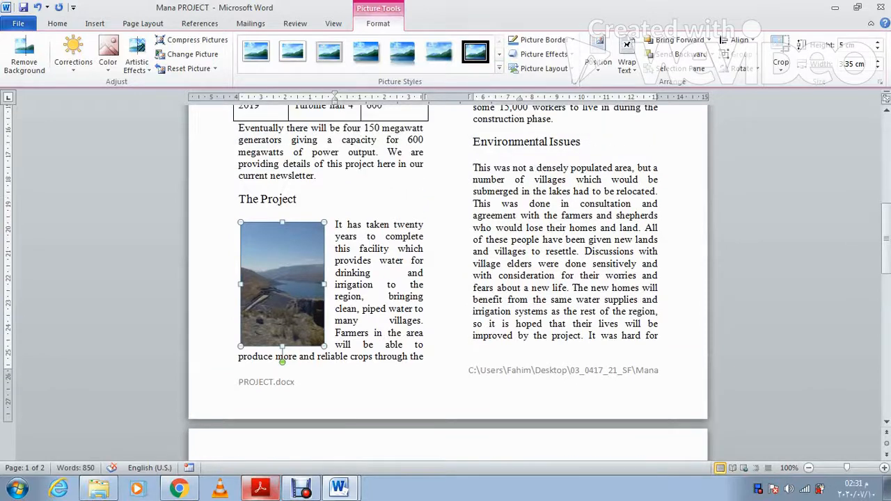
{"action": "scroll", "coordinate": [445, 278], "scroll_direction": "up", "scroll_amount": 8}
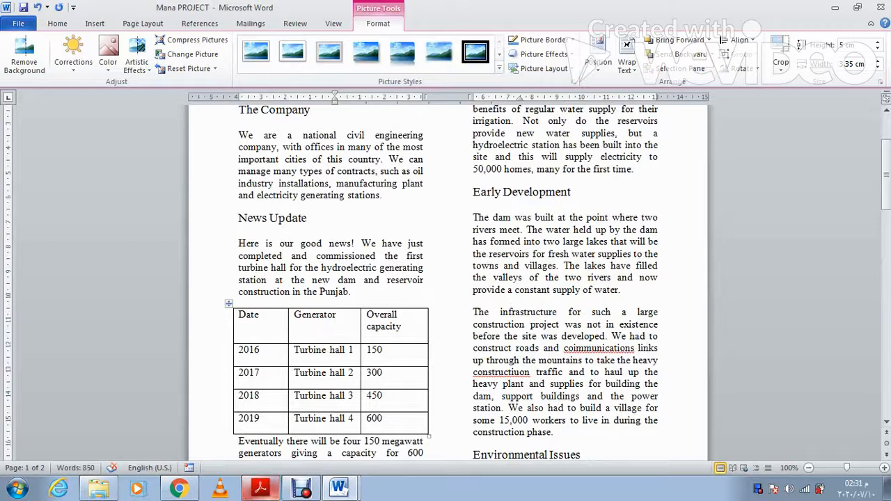
{"action": "left_click", "coordinate": [260, 487]}
{"action": "scroll", "coordinate": [446, 279], "scroll_direction": "down", "scroll_amount": 10}
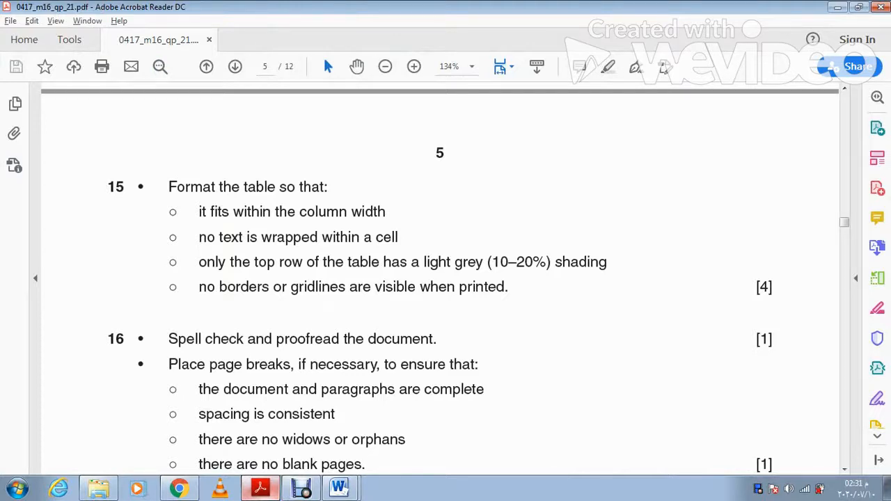
Step: Read questions 15–16 on page 5 of the PDF, then return to the Word newsletter
{"action": "scroll", "coordinate": [445, 278], "scroll_direction": "down", "scroll_amount": 1}
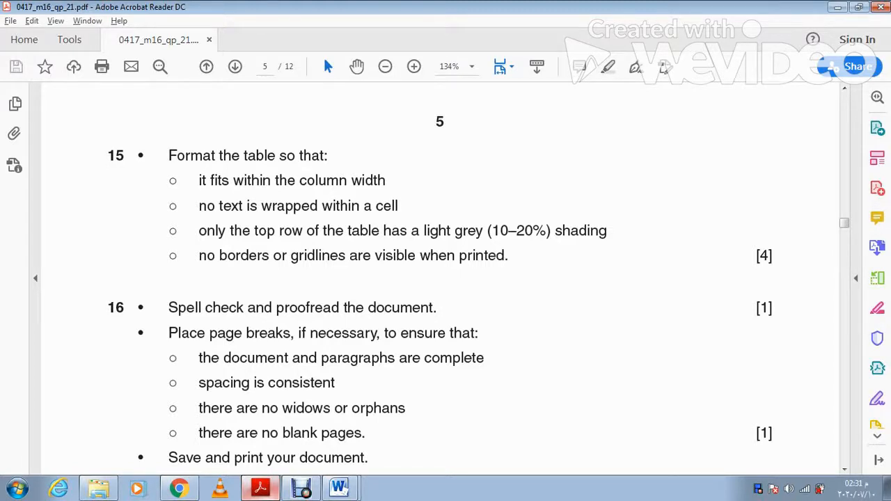
{"action": "key", "text": "alt+Tab"}
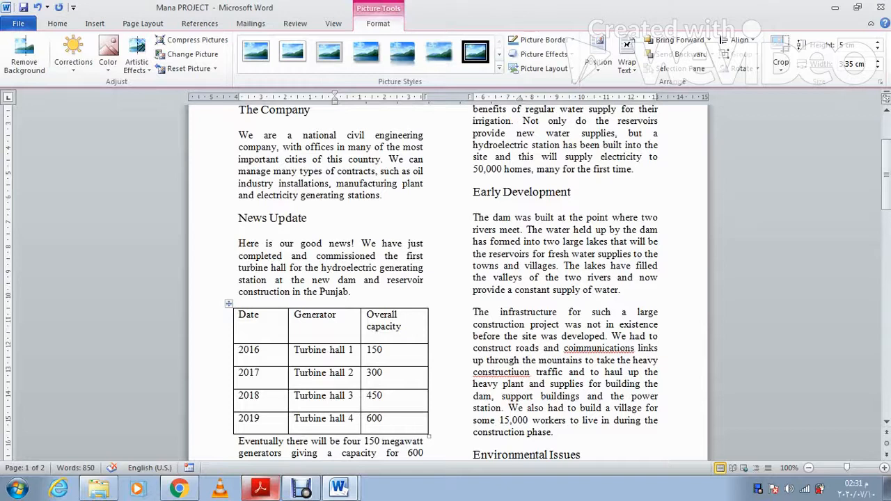
Step: Shade the turbine table's header row White, Background 1, Darker 15%
{"action": "left_click_drag", "start_coordinate": [390, 337], "coordinate": [245, 322]}
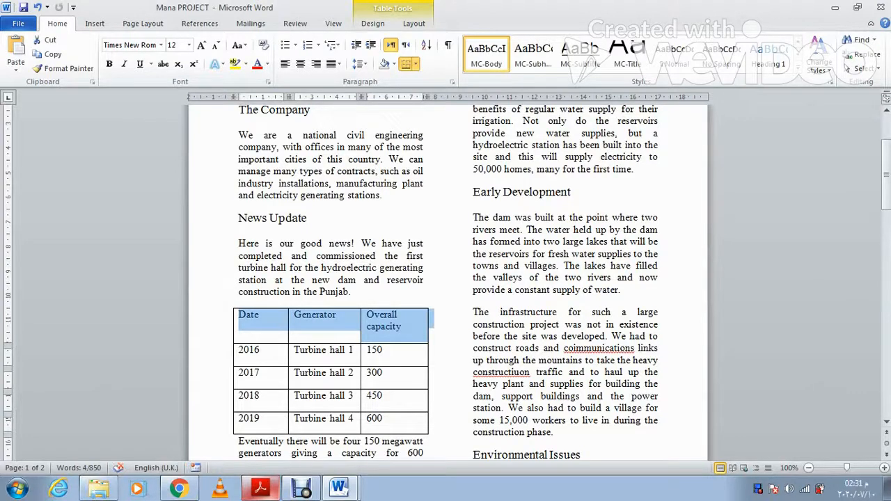
{"action": "left_click", "coordinate": [393, 63]}
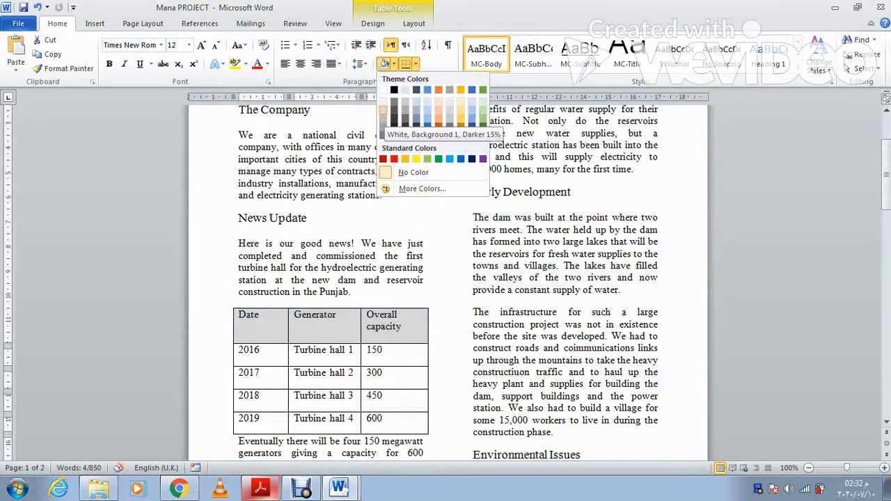
{"action": "left_click", "coordinate": [383, 109]}
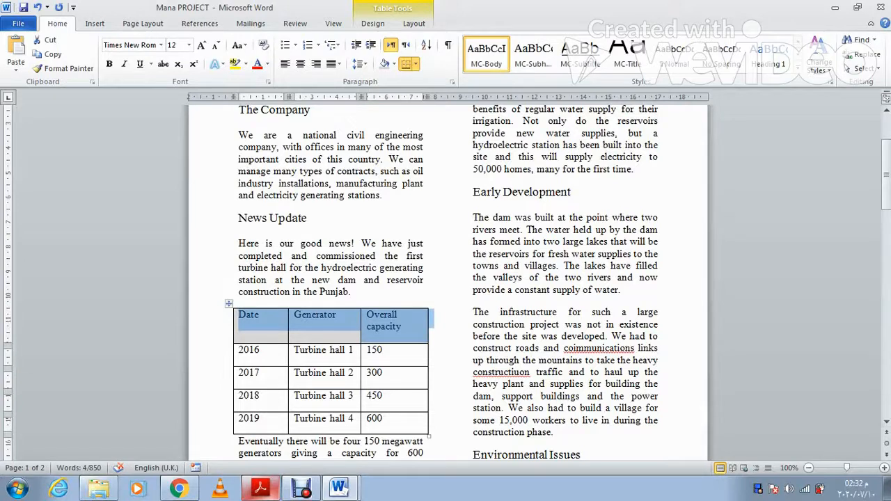
Step: Narrow the Date and Generator columns so 'Overall capacity' fits on one line
{"action": "left_click_drag", "start_coordinate": [288, 96], "coordinate": [269, 97]}
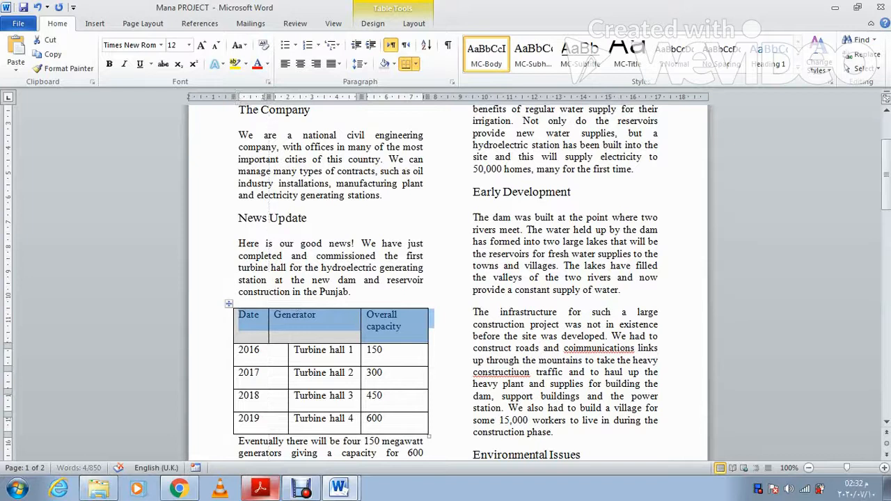
{"action": "key", "text": "ctrl+z"}
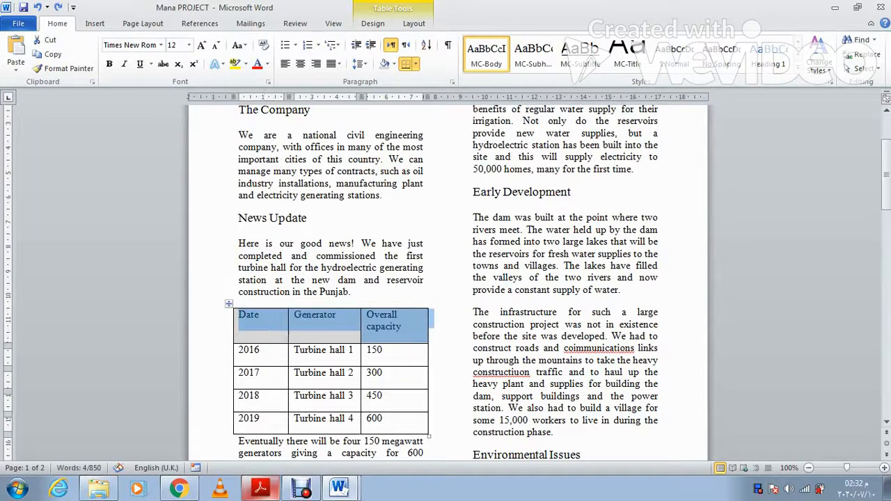
{"action": "left_click_drag", "start_coordinate": [288, 97], "coordinate": [269, 97]}
{"action": "left_click_drag", "start_coordinate": [360, 97], "coordinate": [337, 97]}
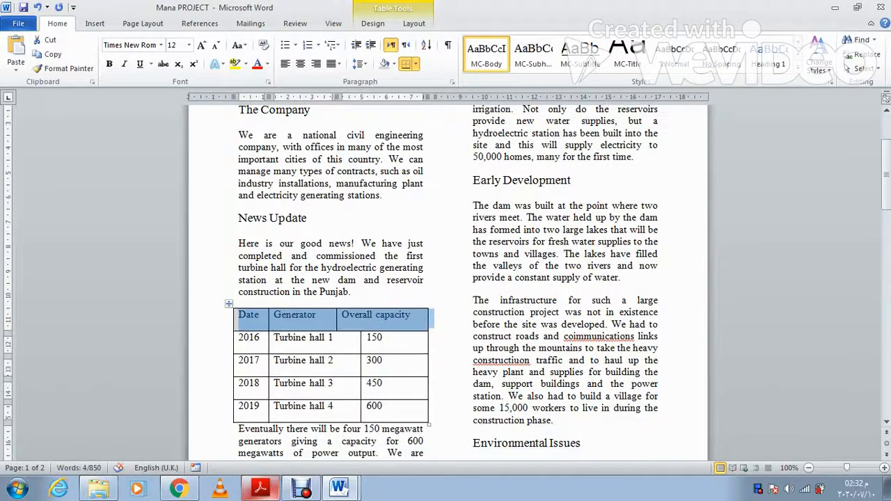
{"action": "key", "text": "ctrl+z"}
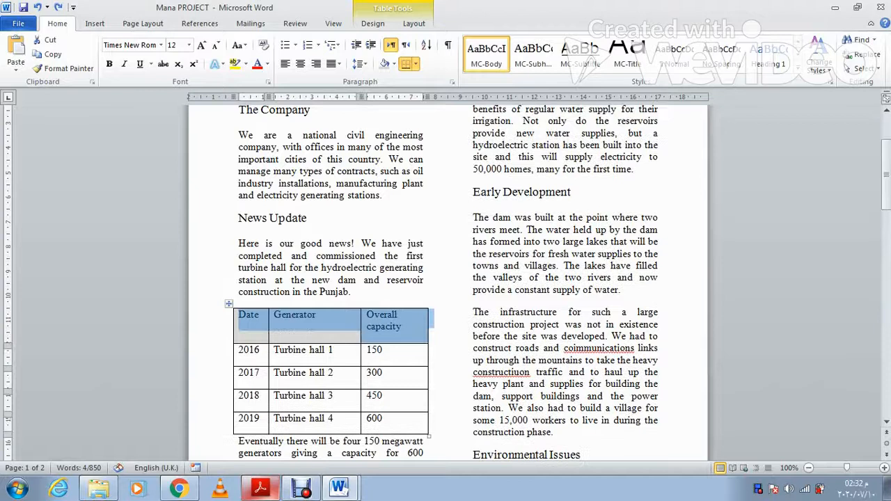
{"action": "left_click_drag", "start_coordinate": [360, 97], "coordinate": [343, 97]}
{"action": "mouse_move", "coordinate": [343, 319]}
{"action": "left_mouse_down"}
{"action": "mouse_move", "coordinate": [360, 320]}
{"action": "mouse_move", "coordinate": [349, 319]}
{"action": "left_mouse_up"}
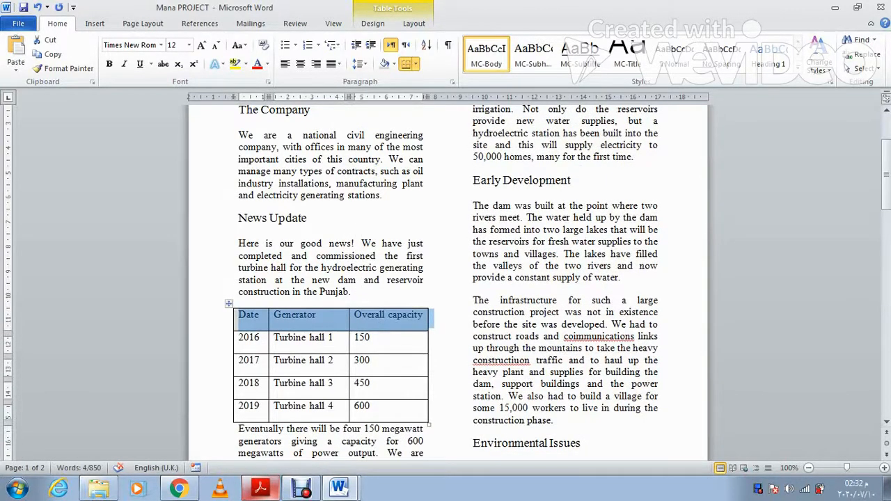
{"action": "scroll", "coordinate": [445, 279], "scroll_direction": "down", "scroll_amount": 1}
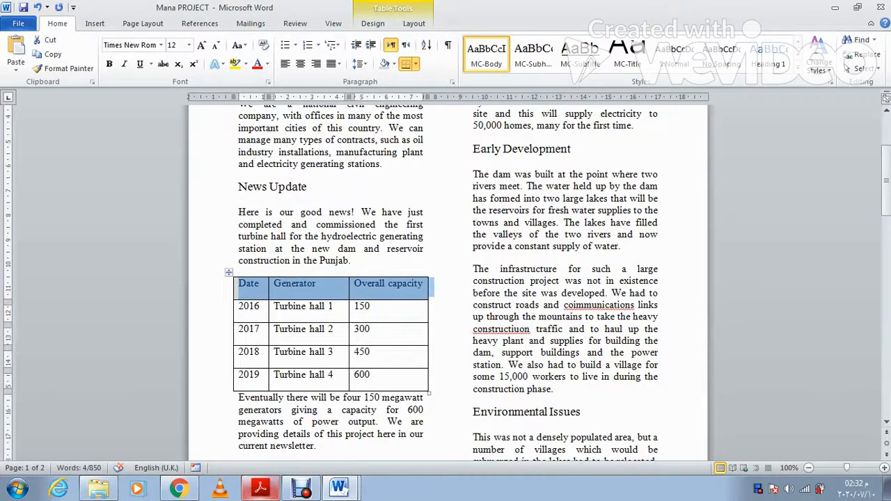
{"action": "left_click", "coordinate": [260, 487]}
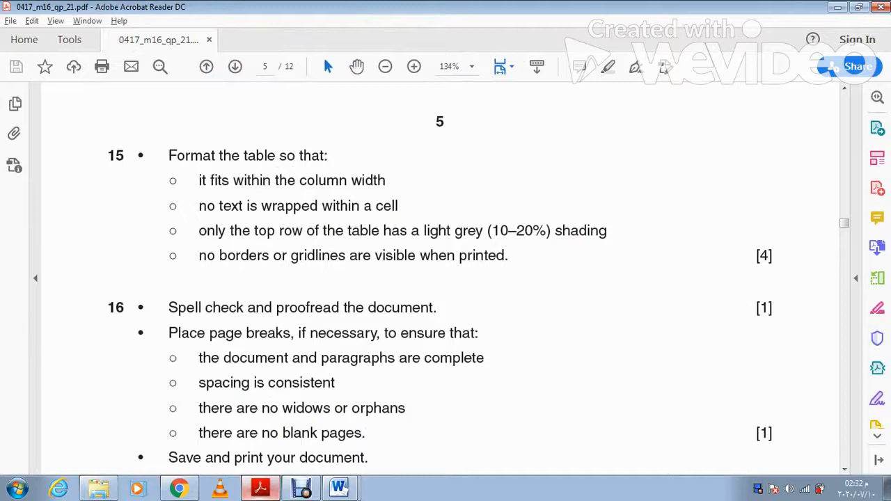
Step: Return from the question 15 PDF to the Word newsletter
{"action": "left_click", "coordinate": [261, 487]}
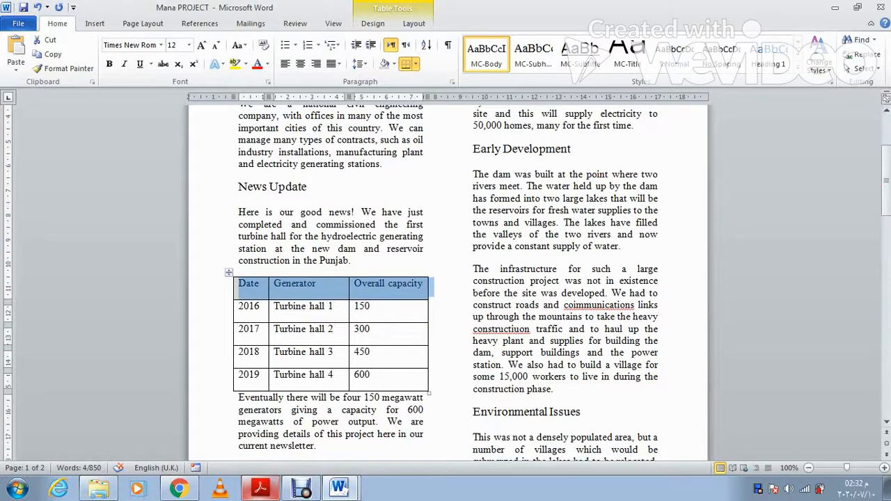
Step: Apply No Border to the entire turbine table, then check the result against the question paper
{"action": "right_click", "coordinate": [277, 295]}
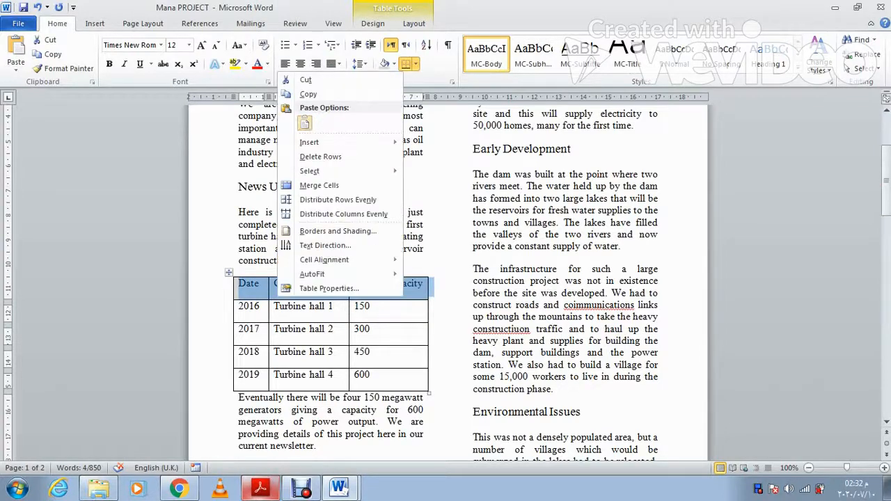
{"action": "key", "text": "Escape"}
{"action": "left_click", "coordinate": [228, 272]}
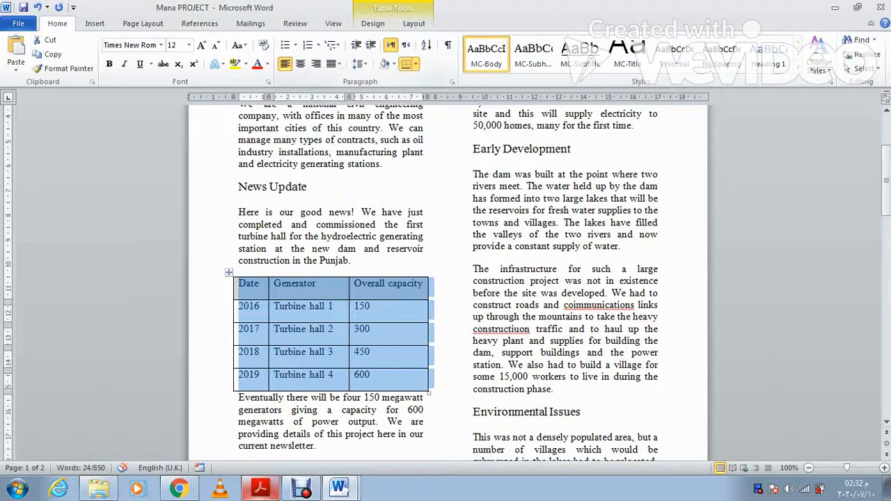
{"action": "left_click", "coordinate": [415, 63]}
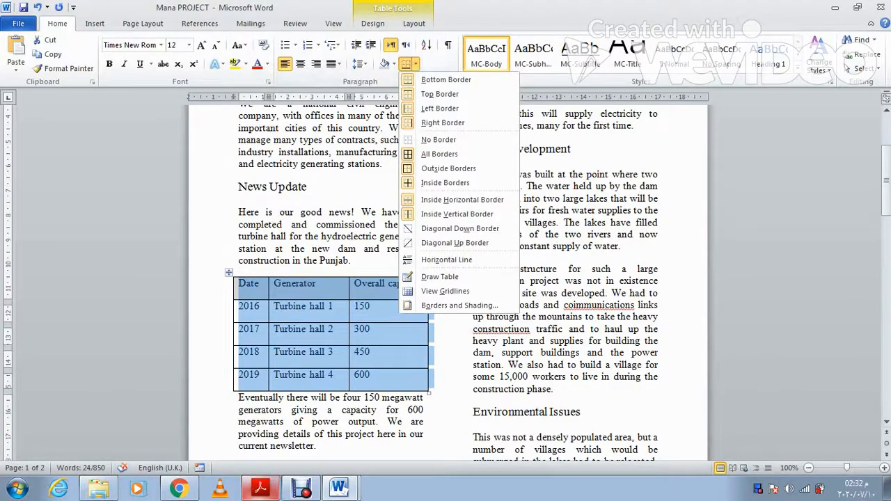
{"action": "left_click", "coordinate": [438, 139]}
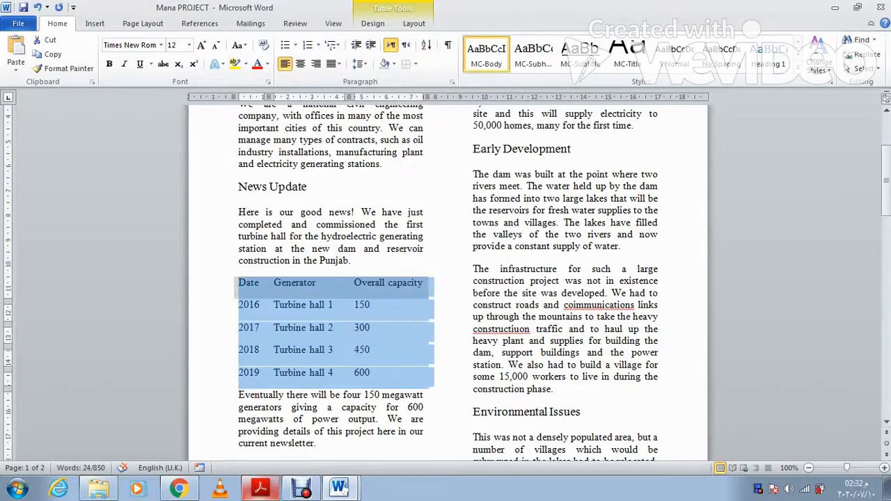
{"action": "left_click", "coordinate": [433, 305]}
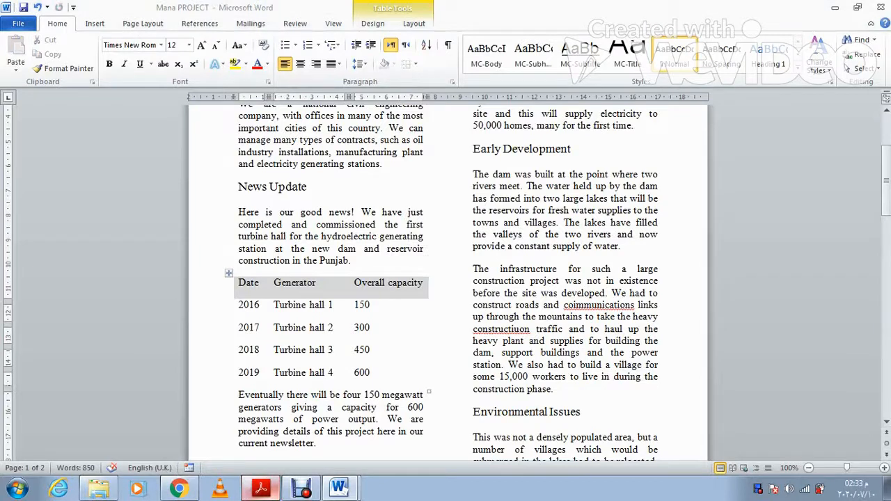
{"action": "left_click", "coordinate": [260, 487]}
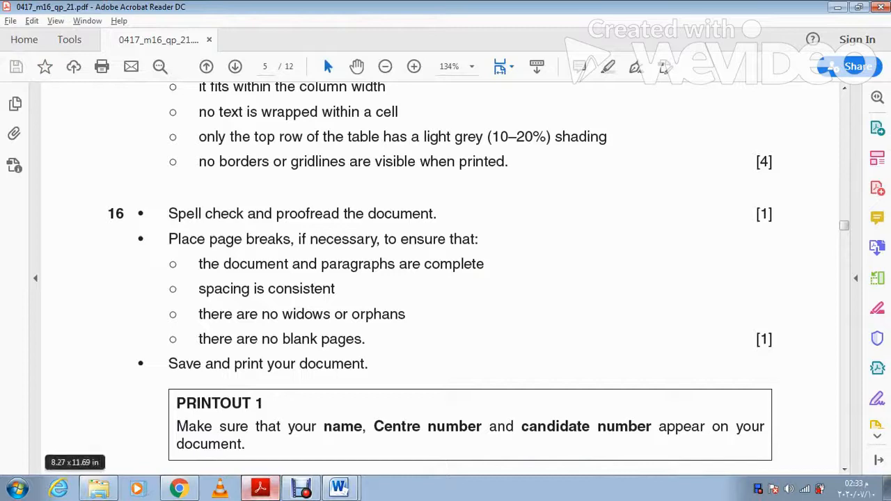
{"action": "left_click", "coordinate": [260, 488]}
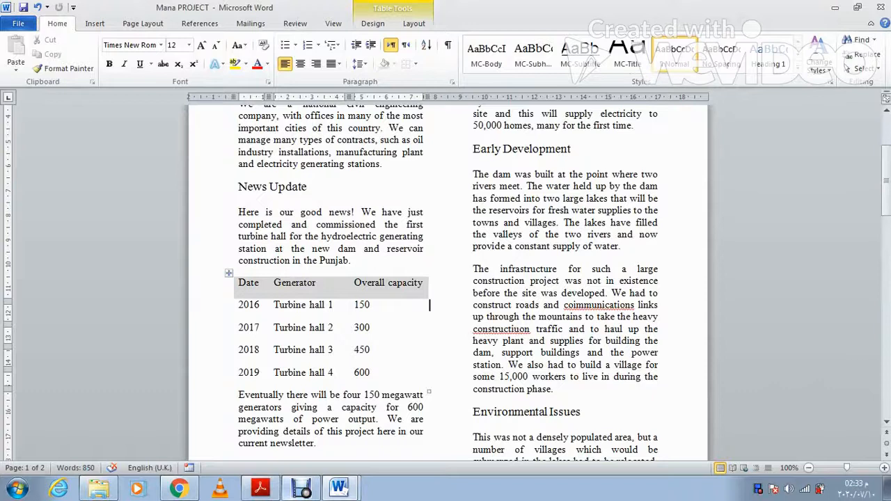
Step: Spell-check with F7, fixing the flagged 'coimmunications' and changing 'constructiuon' to 'construction'
{"action": "key", "text": "F7"}
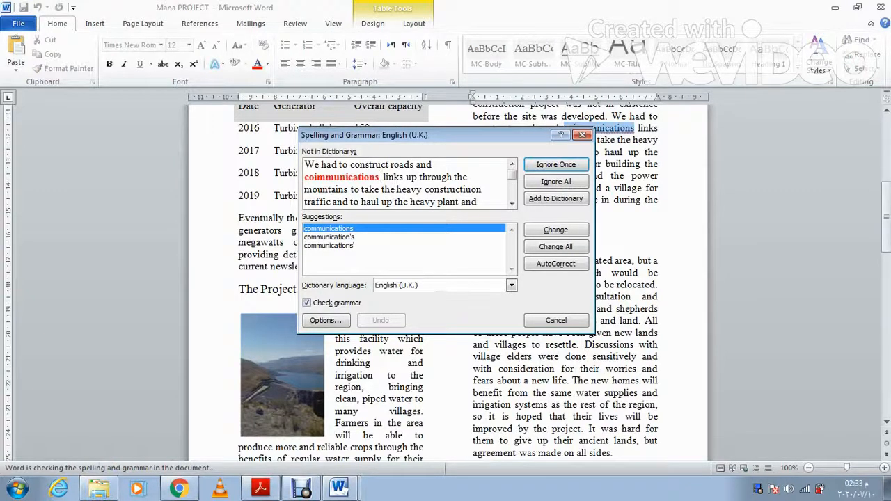
{"action": "key", "text": "BackSpace"}
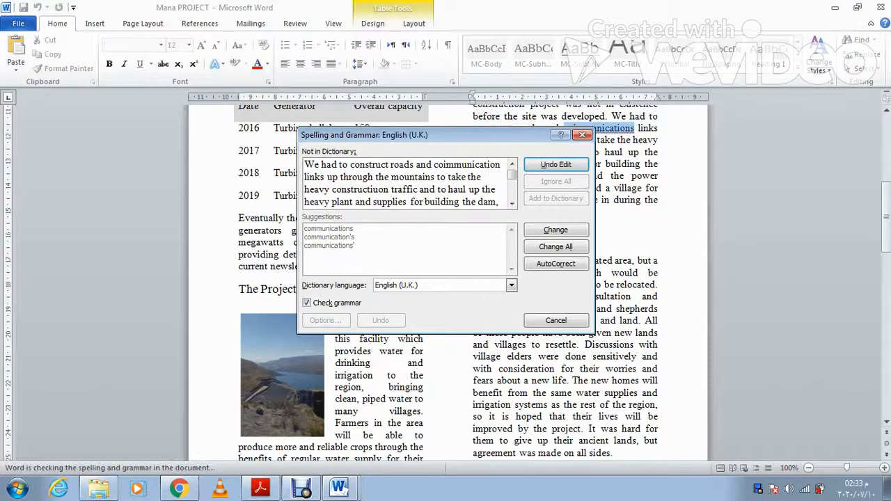
{"action": "type", "text": "s links up through the"}
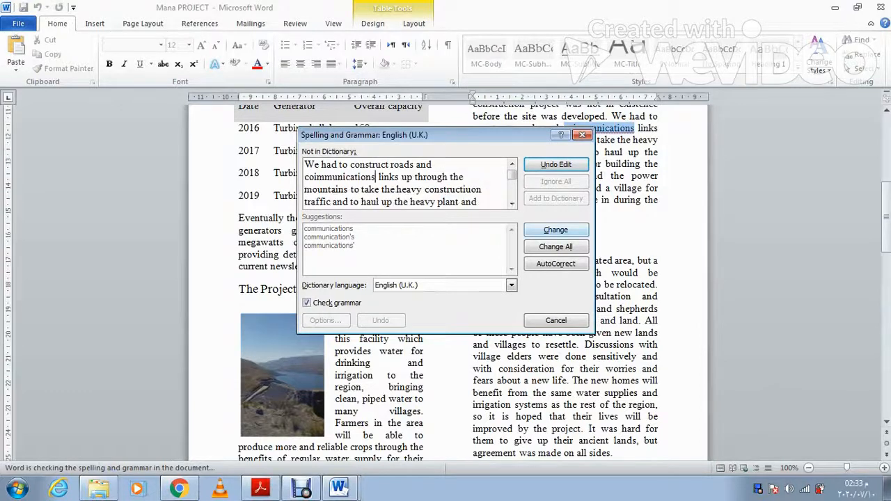
{"action": "key", "text": "BackSpace"}
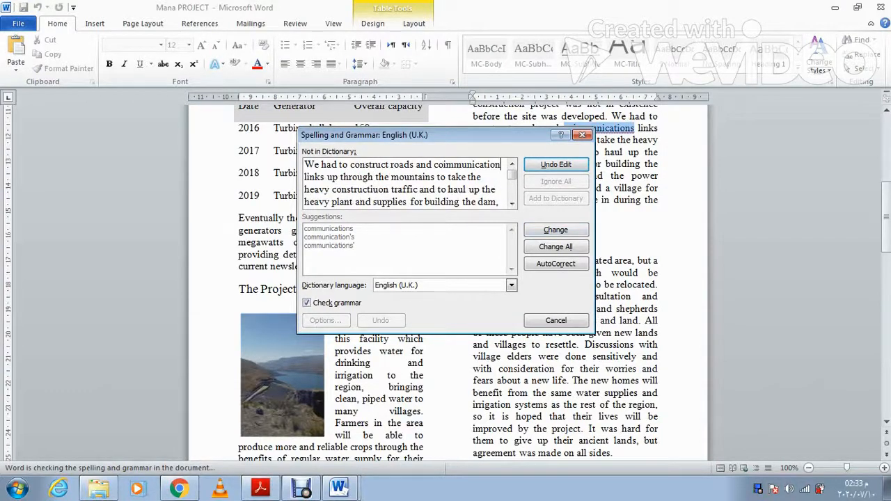
{"action": "key", "text": "Return"}
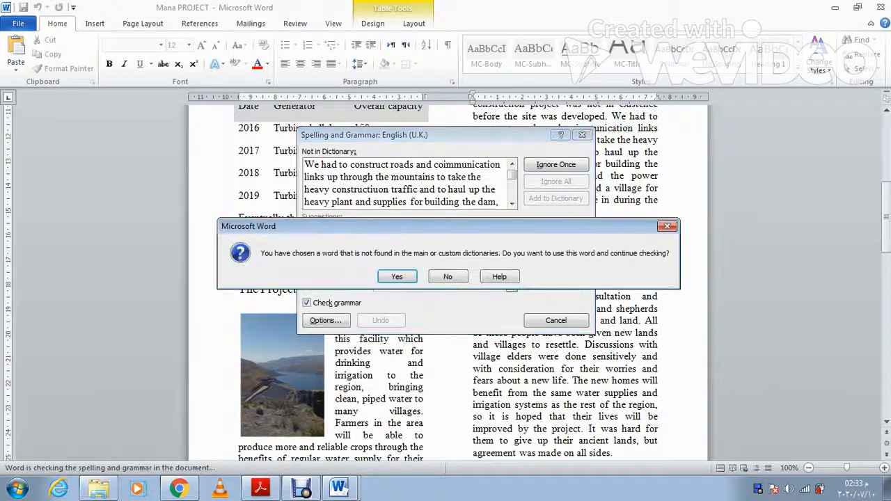
{"action": "key", "text": "Return"}
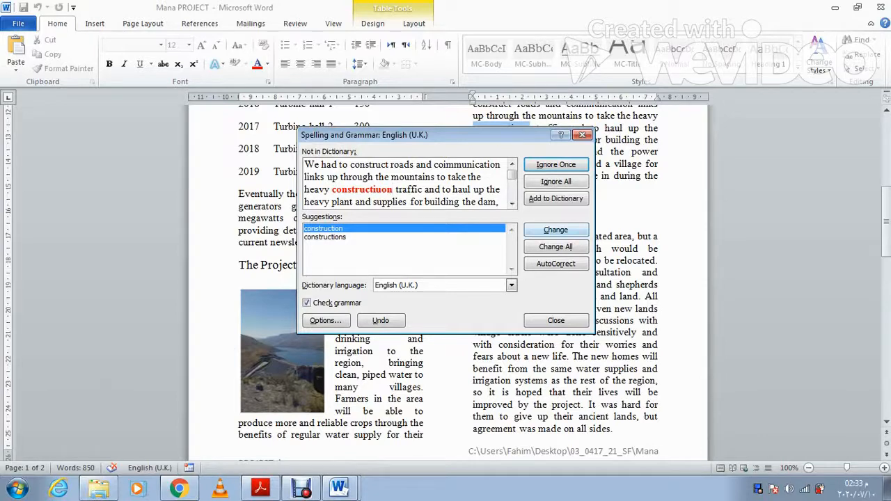
{"action": "left_click", "coordinate": [556, 229]}
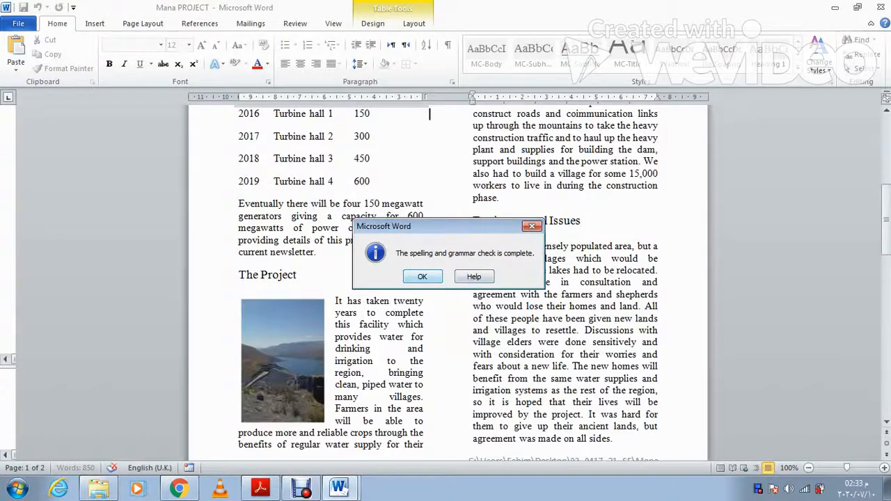
{"action": "key", "text": "Return"}
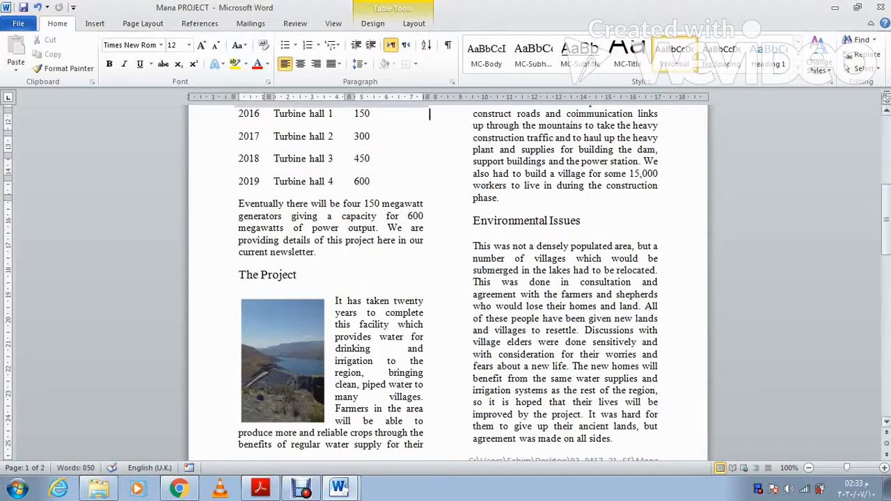
{"action": "left_click", "coordinate": [886, 229]}
{"action": "left_click_drag", "start_coordinate": [886, 230], "coordinate": [885, 259]}
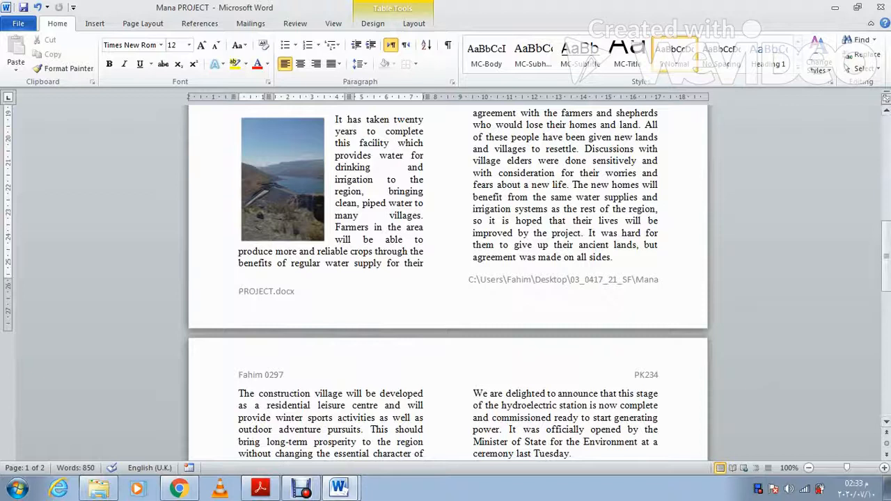
{"action": "scroll", "coordinate": [429, 182], "scroll_direction": "up", "scroll_amount": 7}
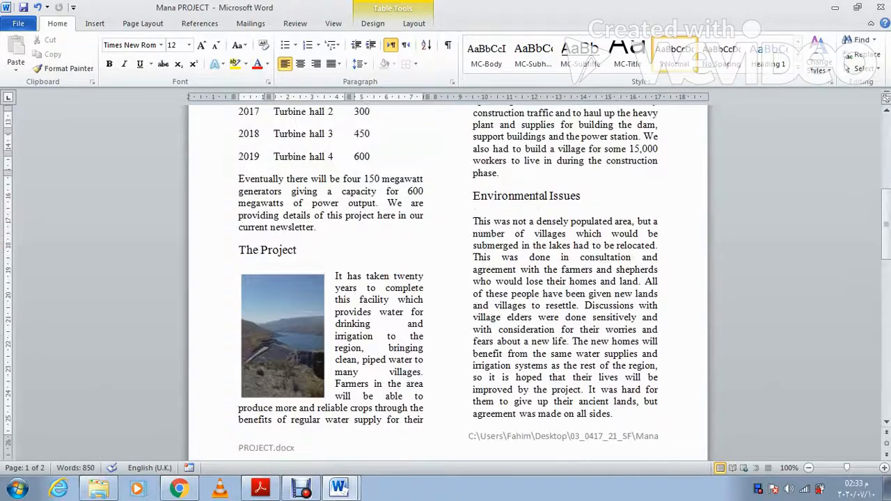
{"action": "scroll", "coordinate": [446, 278], "scroll_direction": "up", "scroll_amount": 8}
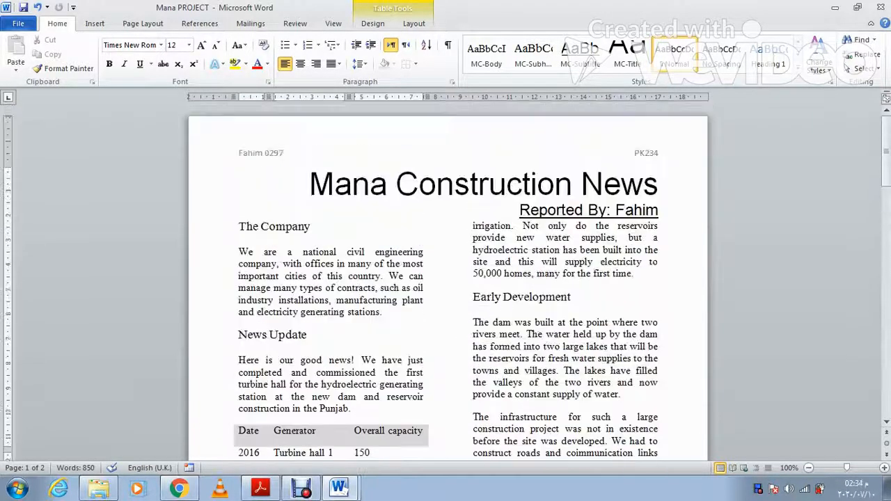